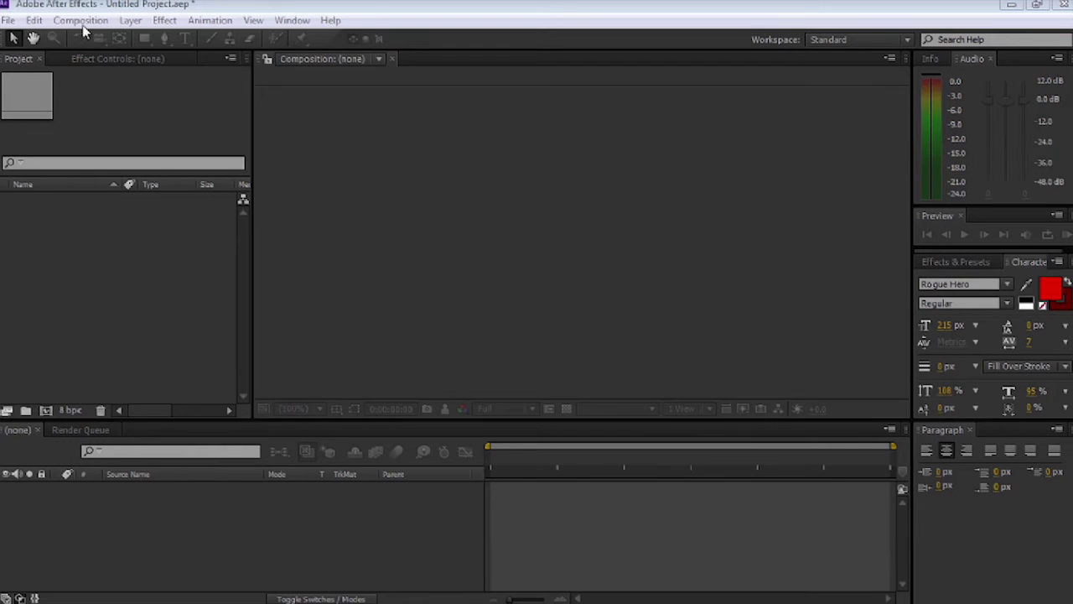
Create Comp 1 from the HDV/HDTV 720 25 preset at 24 fps, 5 seconds long.
{"action": "left_click", "coordinate": [80, 20]}
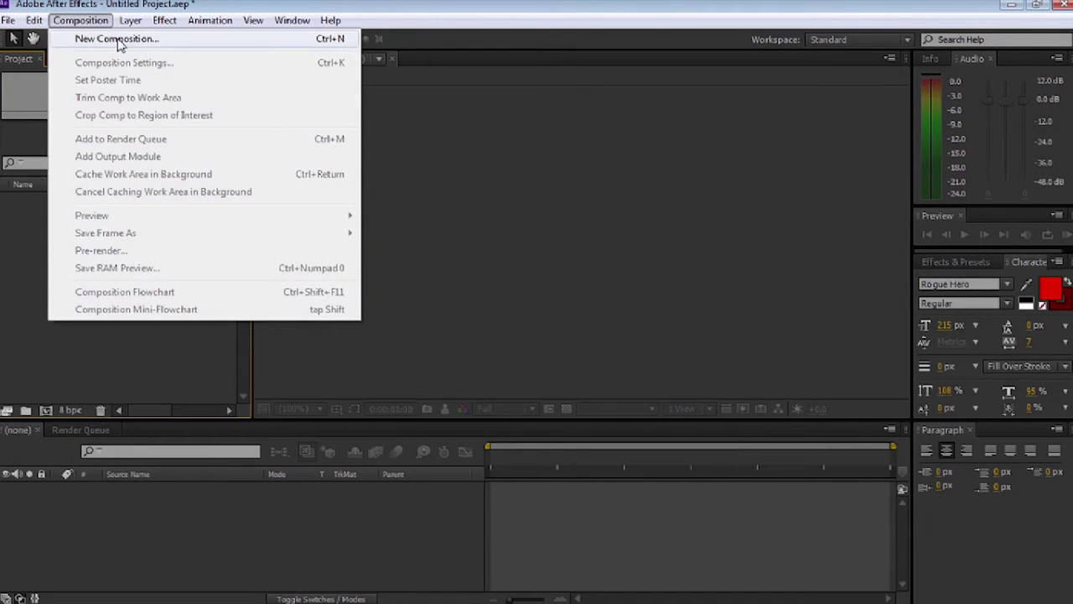
{"action": "left_click", "coordinate": [117, 40]}
{"action": "left_click", "coordinate": [485, 190]}
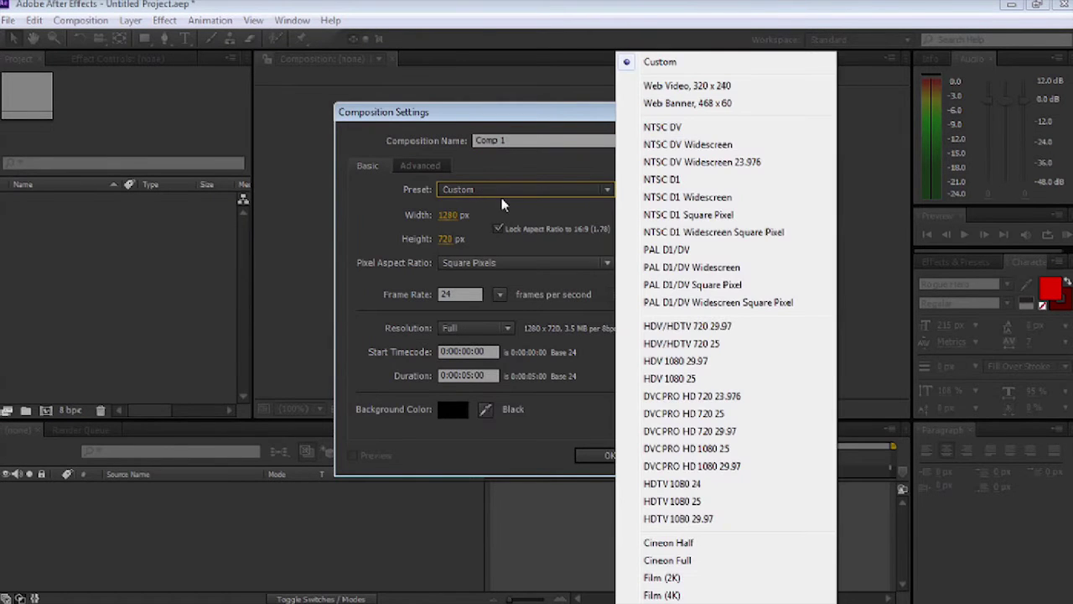
{"action": "left_click", "coordinate": [679, 342]}
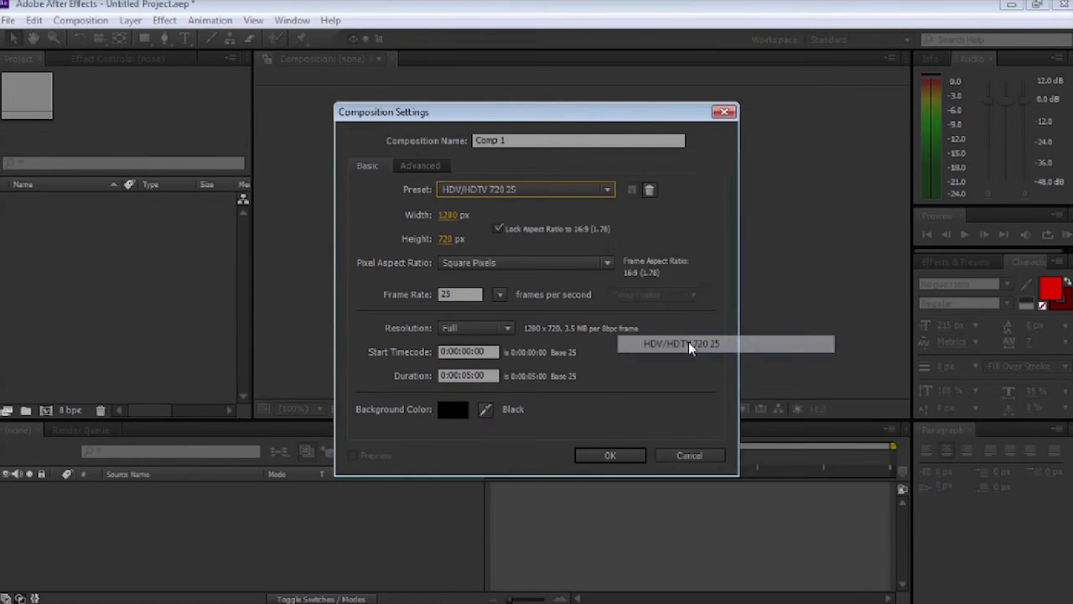
{"action": "left_click", "coordinate": [501, 296]}
{"action": "left_click", "coordinate": [542, 383]}
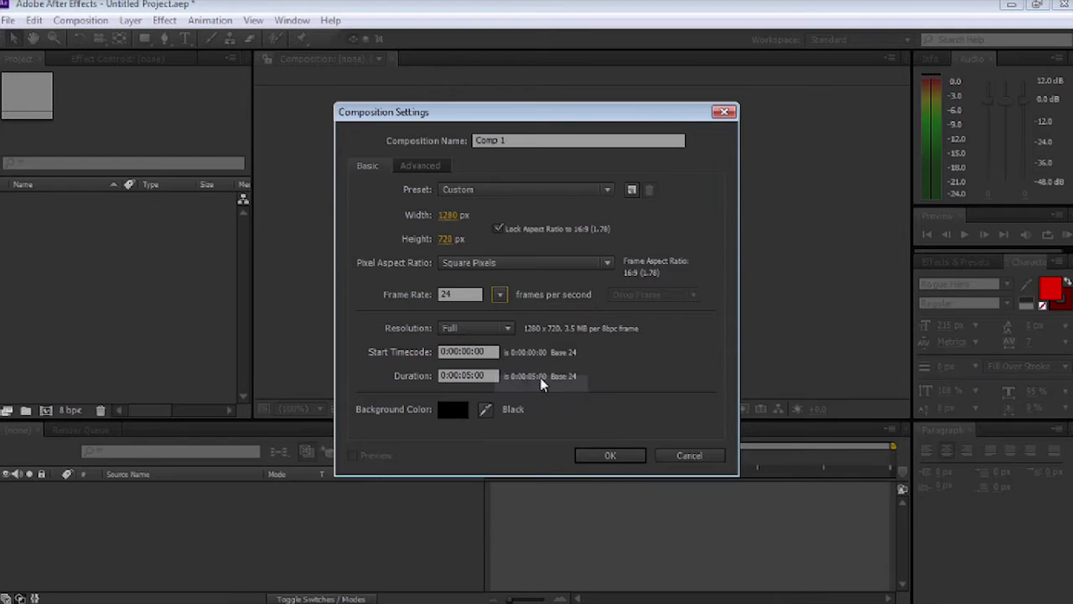
{"action": "left_click", "coordinate": [471, 376]}
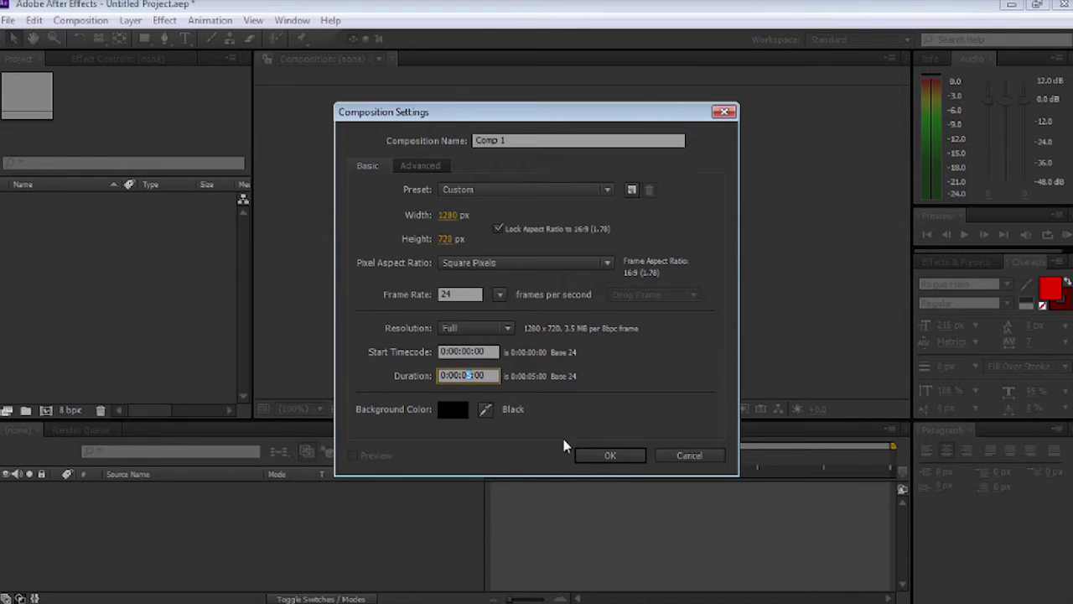
{"action": "left_click", "coordinate": [614, 461]}
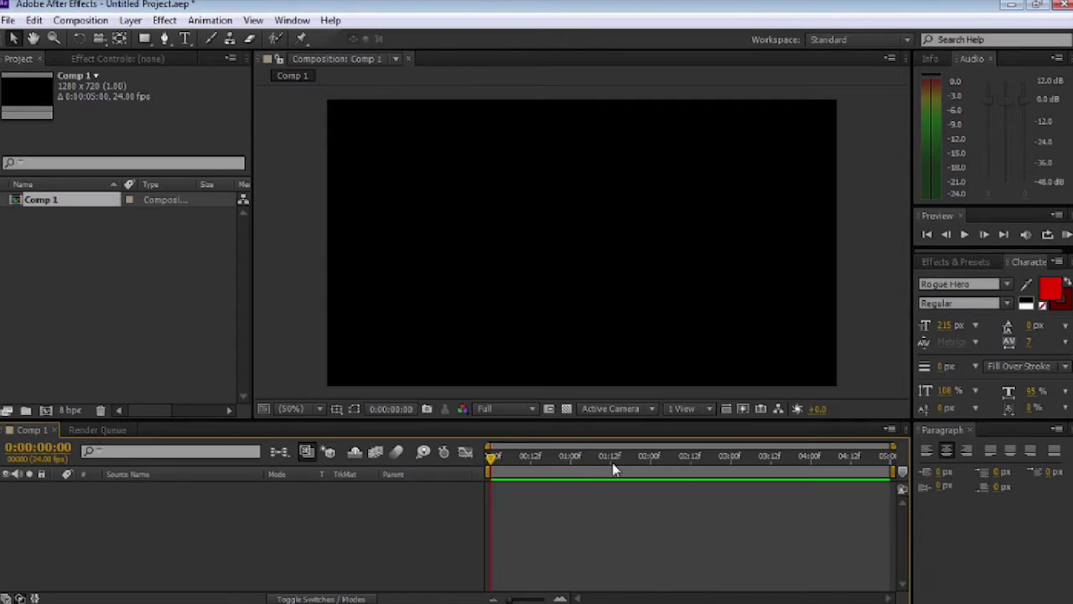
Import Bloody clouds.jpg and DEADPOOL.psd, then preview the DEADPOOL footage.
{"action": "double_click", "coordinate": [202, 270]}
{"action": "left_click", "coordinate": [210, 251]}
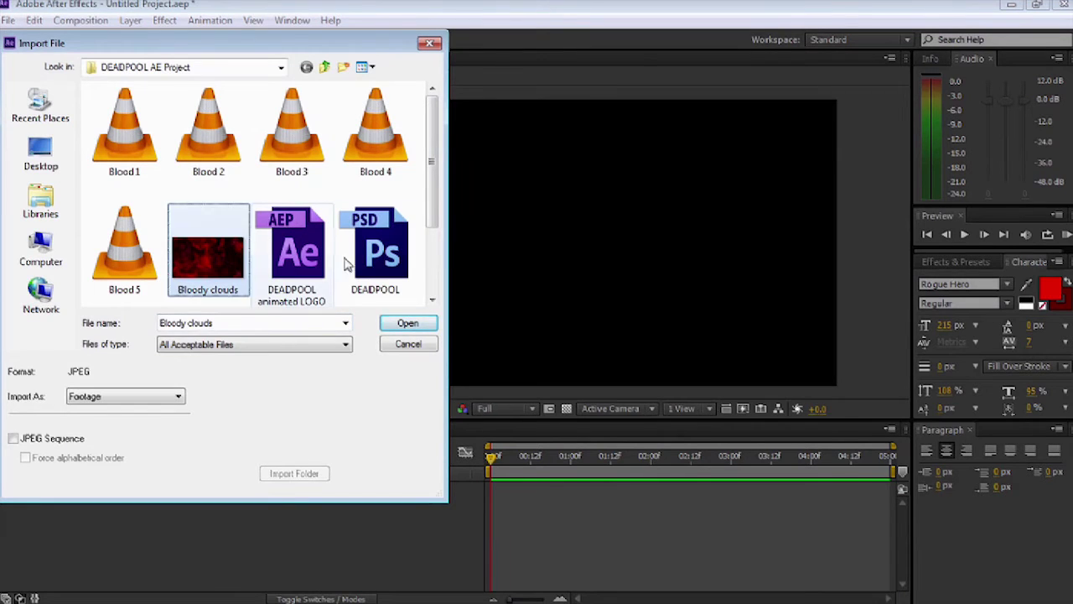
{"action": "left_click", "coordinate": [375, 247], "text": "ctrl"}
{"action": "left_click", "coordinate": [407, 322]}
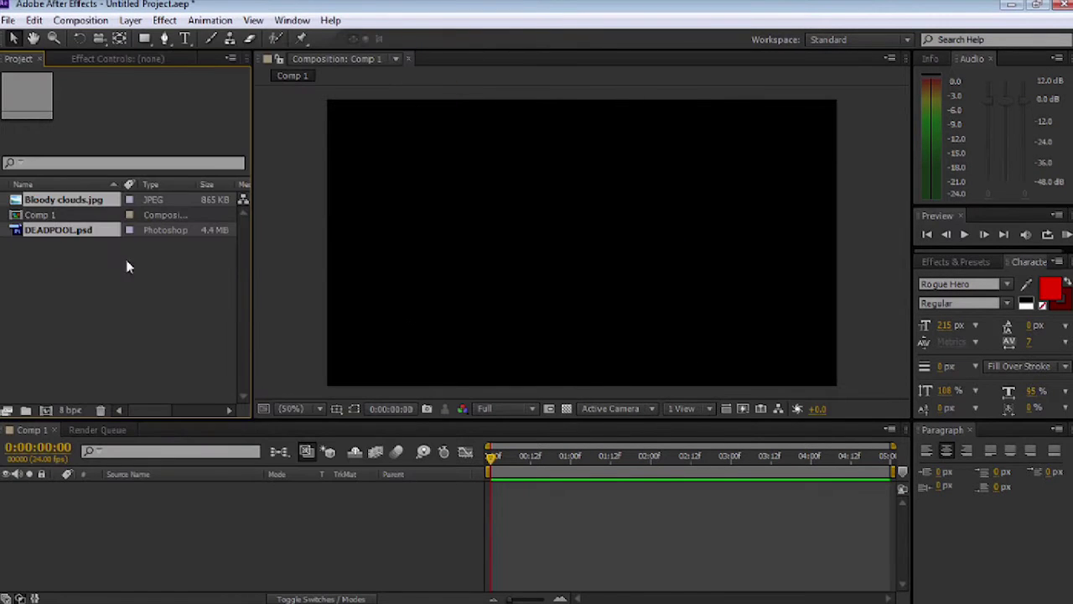
{"action": "left_click", "coordinate": [69, 258]}
{"action": "double_click", "coordinate": [15, 232]}
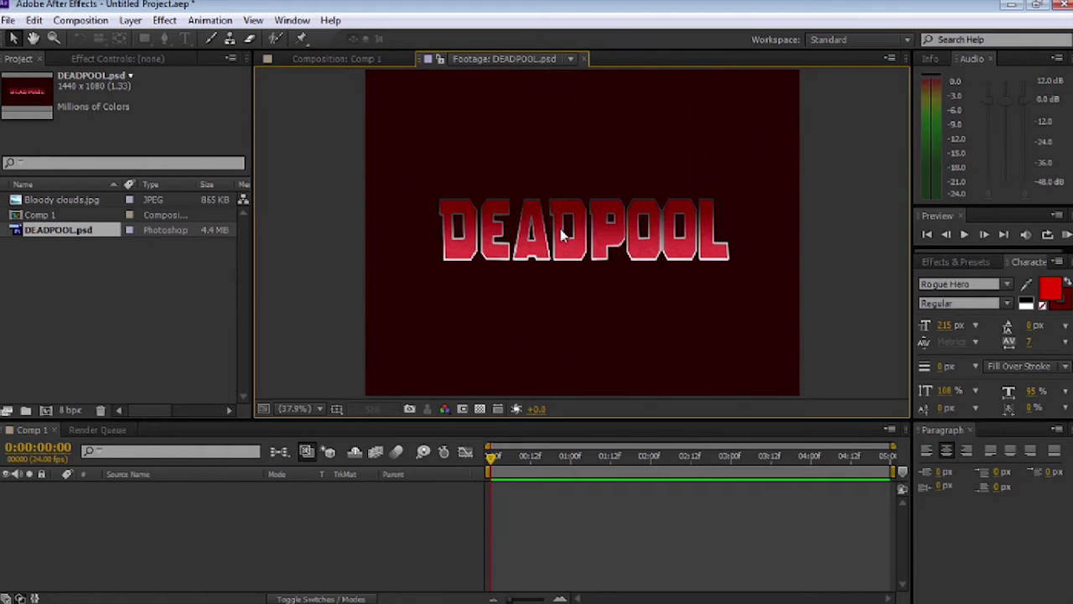
Add Bloody clouds.jpg to Comp 1 and scale it down to 70%.
{"action": "left_click", "coordinate": [584, 59]}
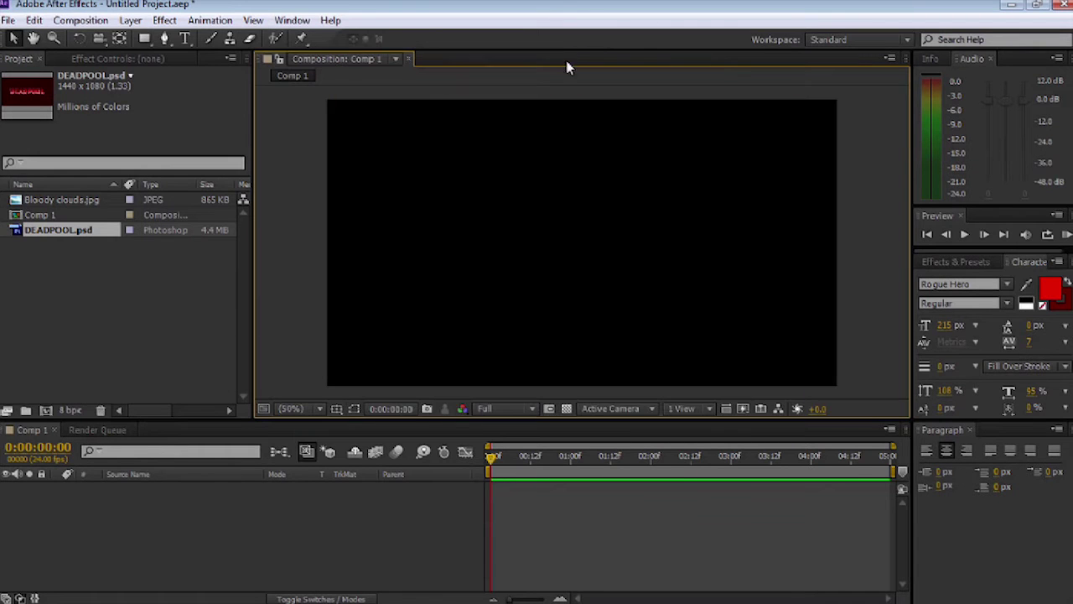
{"action": "left_click", "coordinate": [65, 203]}
{"action": "left_click_drag", "start_coordinate": [65, 203], "coordinate": [120, 520]}
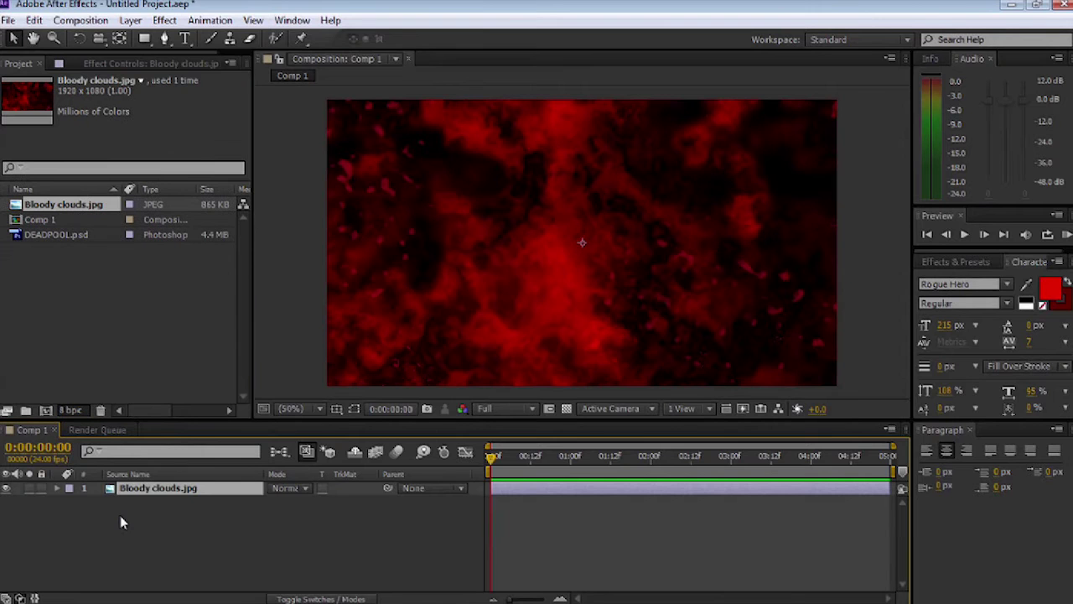
{"action": "key", "text": "s"}
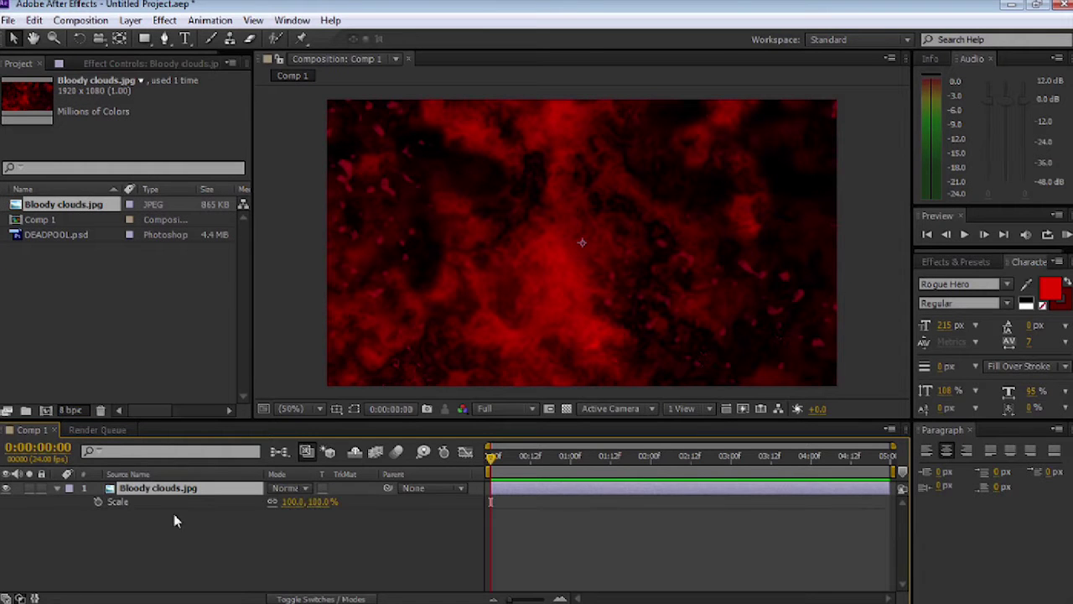
{"action": "left_click_drag", "start_coordinate": [316, 507], "coordinate": [291, 507]}
{"action": "left_click", "coordinate": [170, 337]}
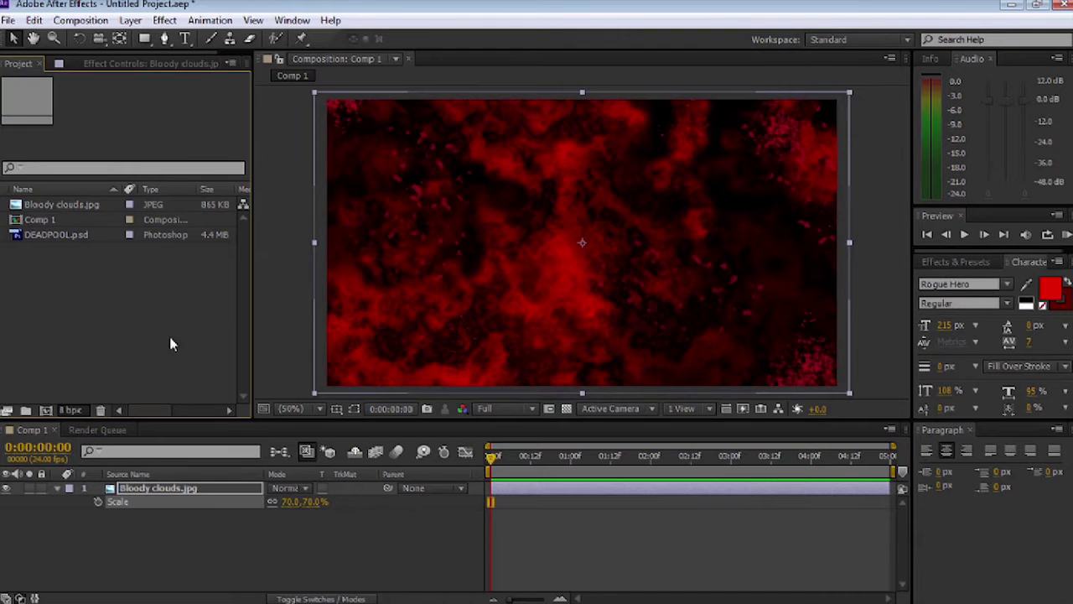
Draw a paragraph text box across the frame and set the font to Rogue Hero.
{"action": "left_click", "coordinate": [185, 38]}
{"action": "left_click_drag", "start_coordinate": [361, 162], "coordinate": [527, 247]}
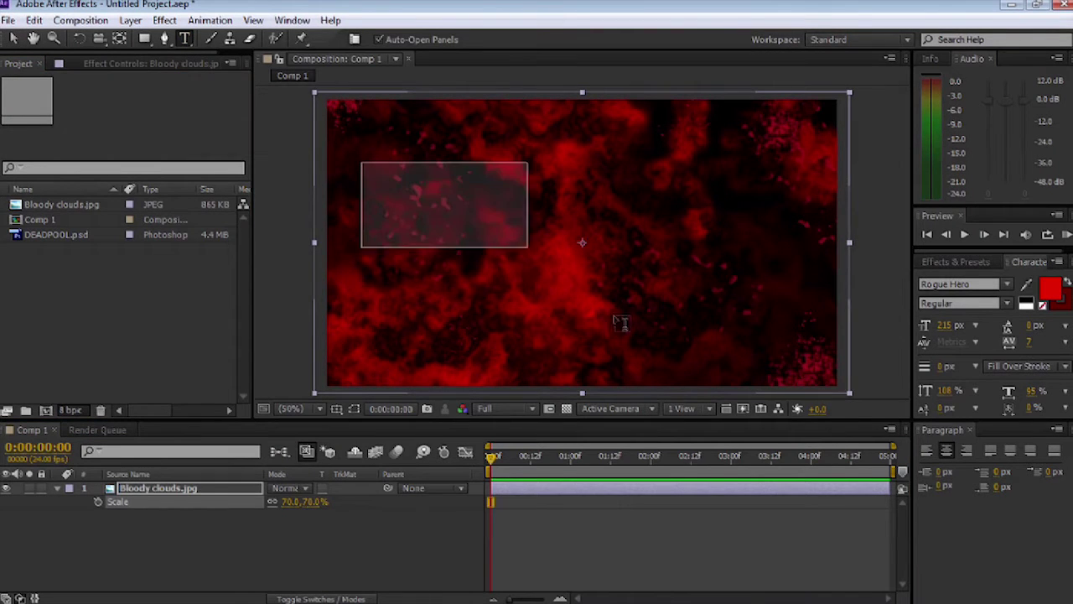
{"action": "left_click_drag", "start_coordinate": [620, 323], "coordinate": [814, 361]}
{"action": "left_click", "coordinate": [1008, 285]}
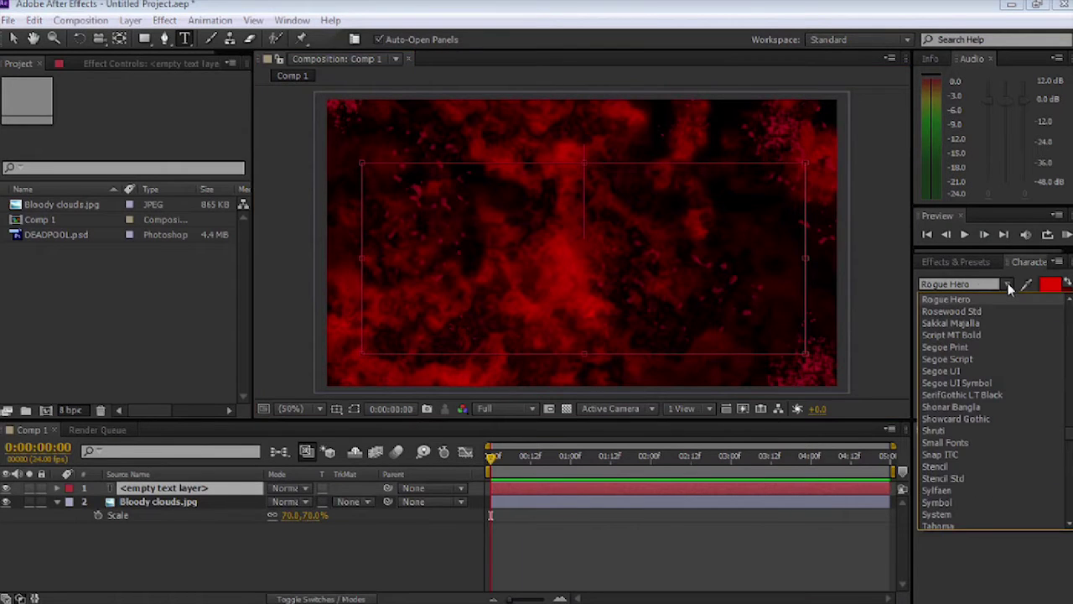
{"action": "left_click", "coordinate": [945, 300]}
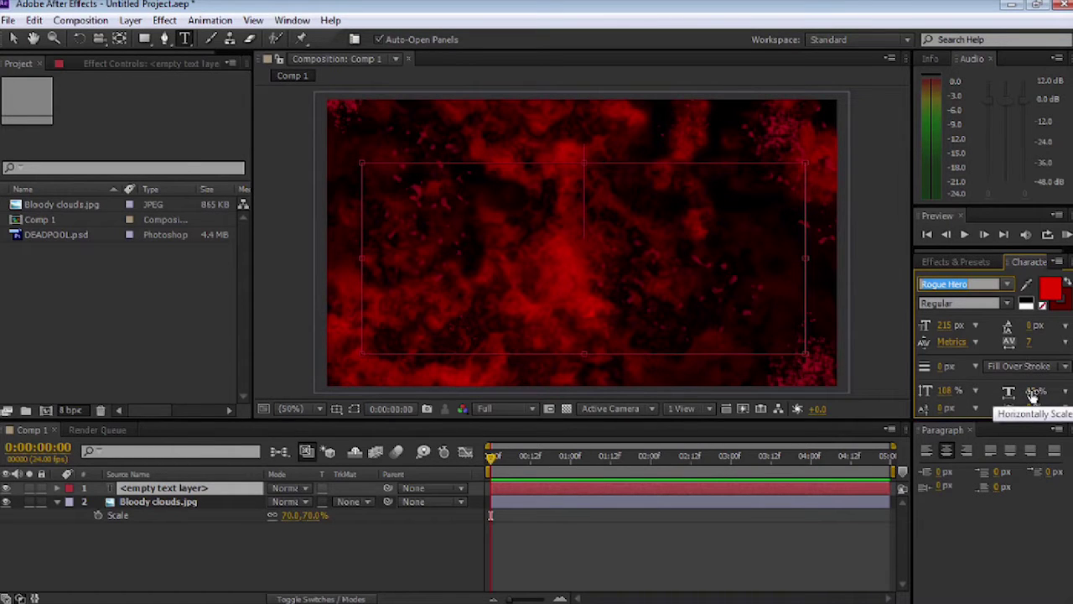
Type DEADPOOL, fit the text box to it, and move the title toward the centre.
{"action": "left_click", "coordinate": [637, 247]}
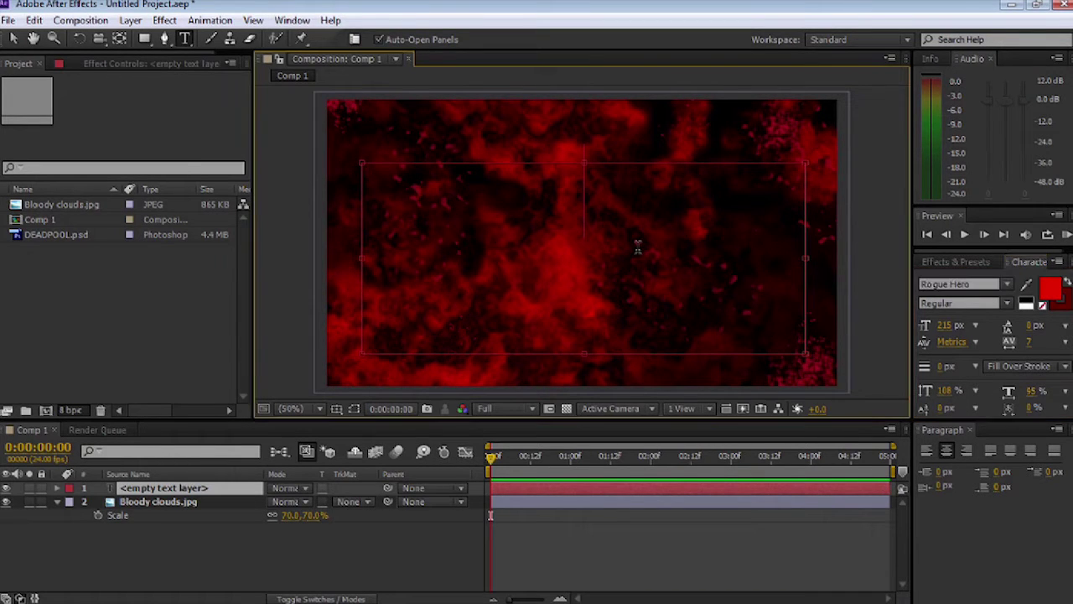
{"action": "type", "text": "DEAD"}
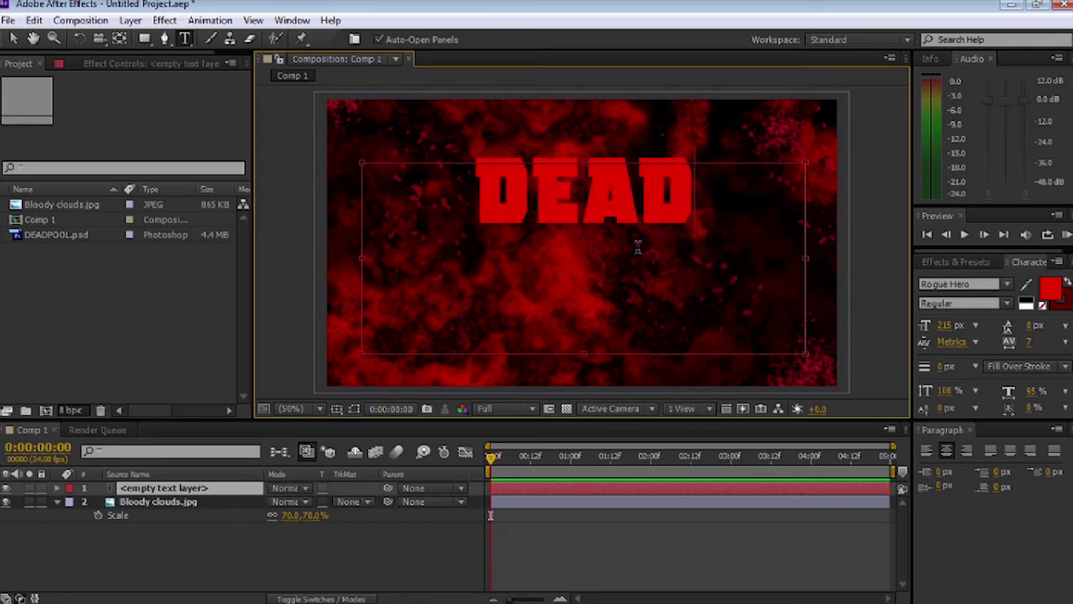
{"action": "type", "text": "POOL"}
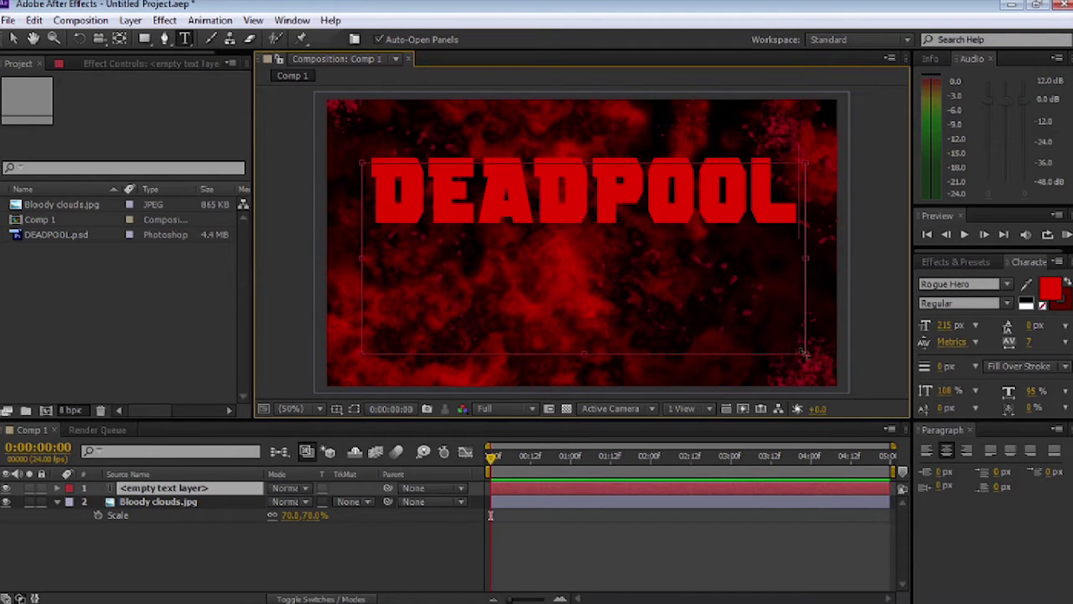
{"action": "left_click_drag", "start_coordinate": [801, 325], "coordinate": [808, 247]}
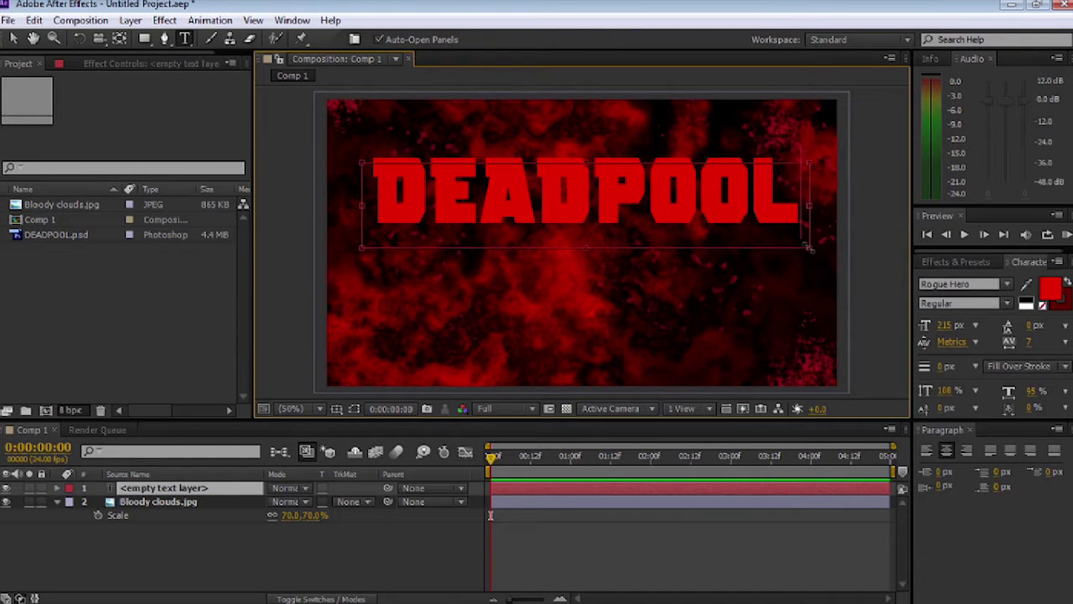
{"action": "left_click", "coordinate": [13, 39]}
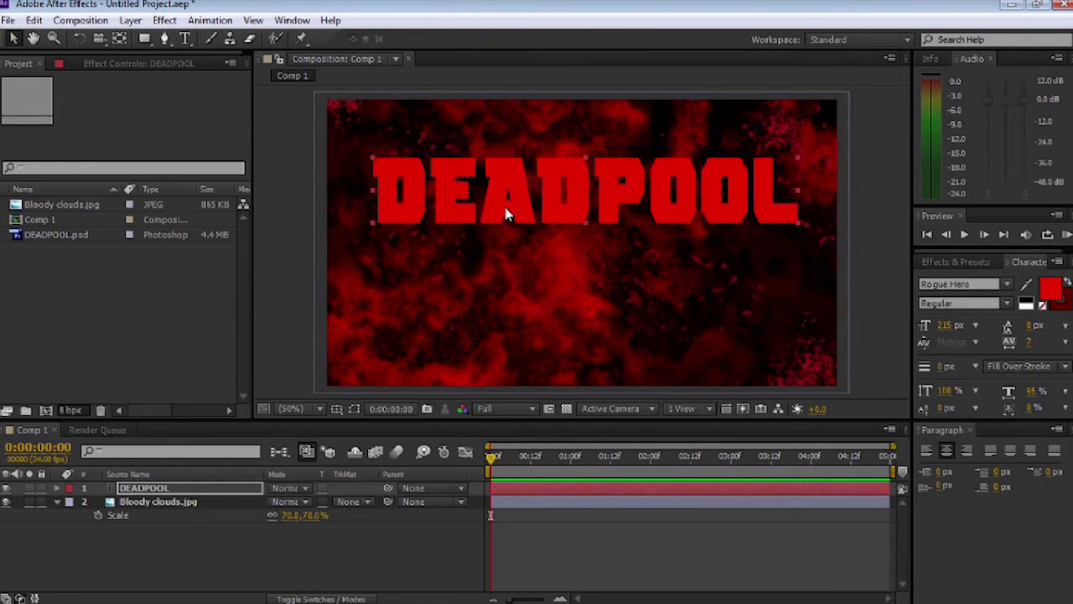
{"action": "left_click_drag", "start_coordinate": [505, 213], "coordinate": [513, 263]}
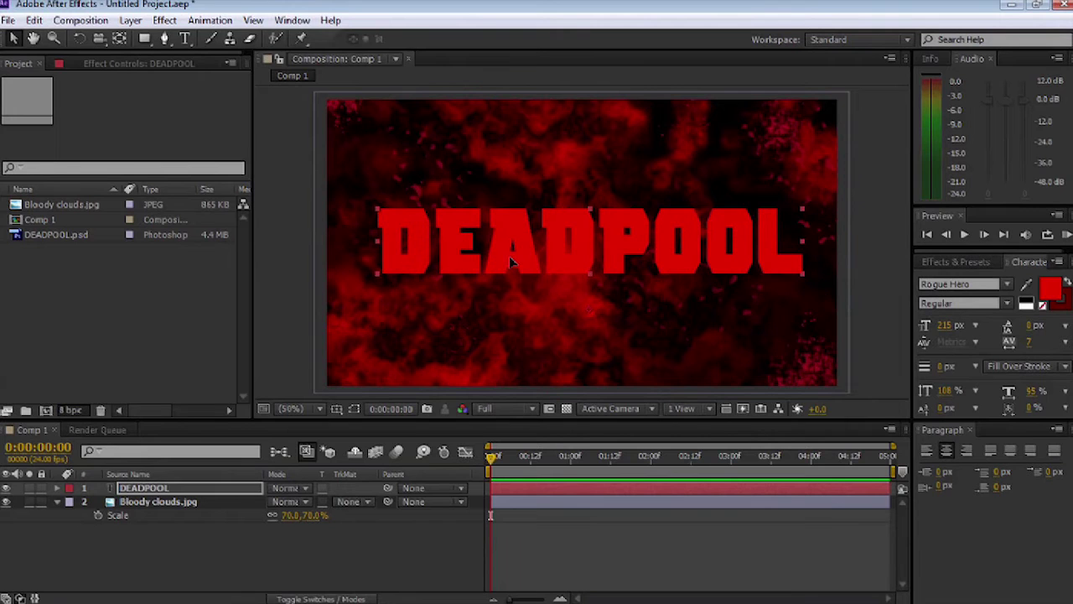
Add a black solid layer sized to match the composition.
{"action": "left_click", "coordinate": [130, 20]}
{"action": "mouse_move", "coordinate": [206, 33]}
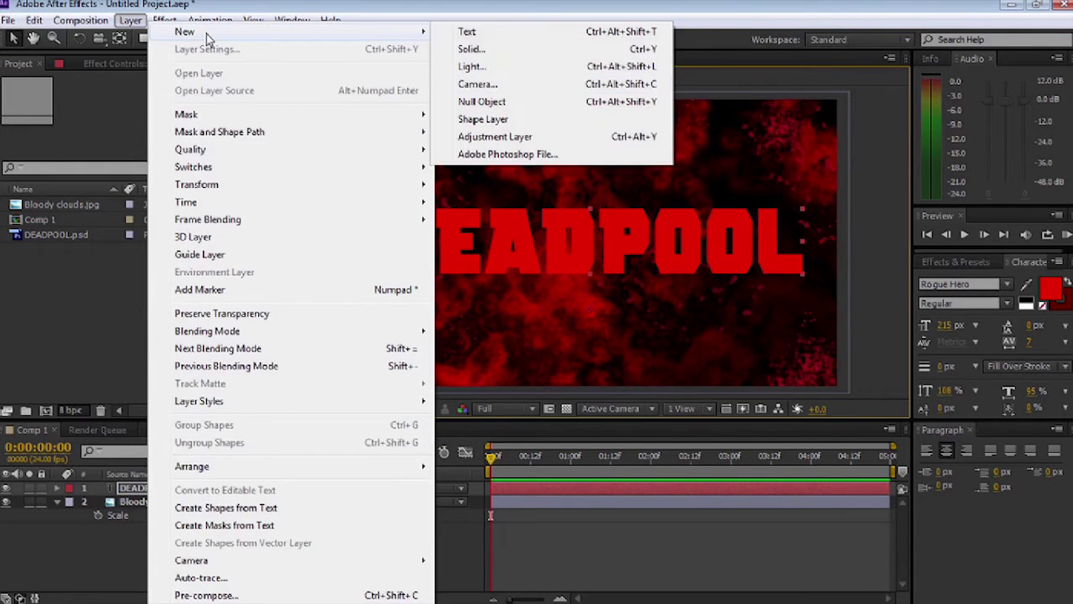
{"action": "left_click", "coordinate": [470, 49]}
{"action": "left_click", "coordinate": [553, 345]}
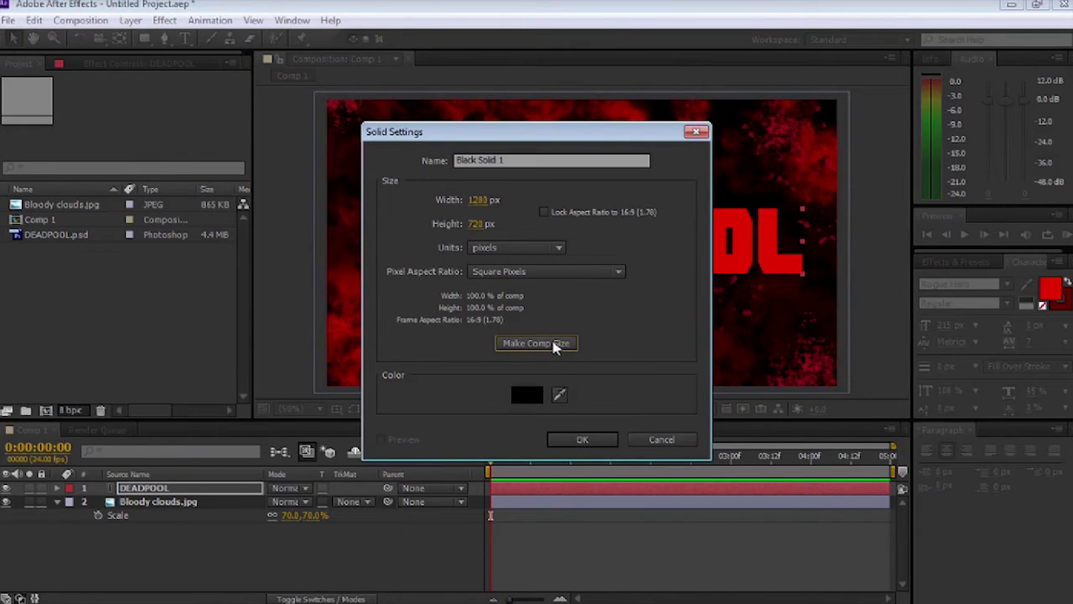
{"action": "left_click", "coordinate": [579, 441]}
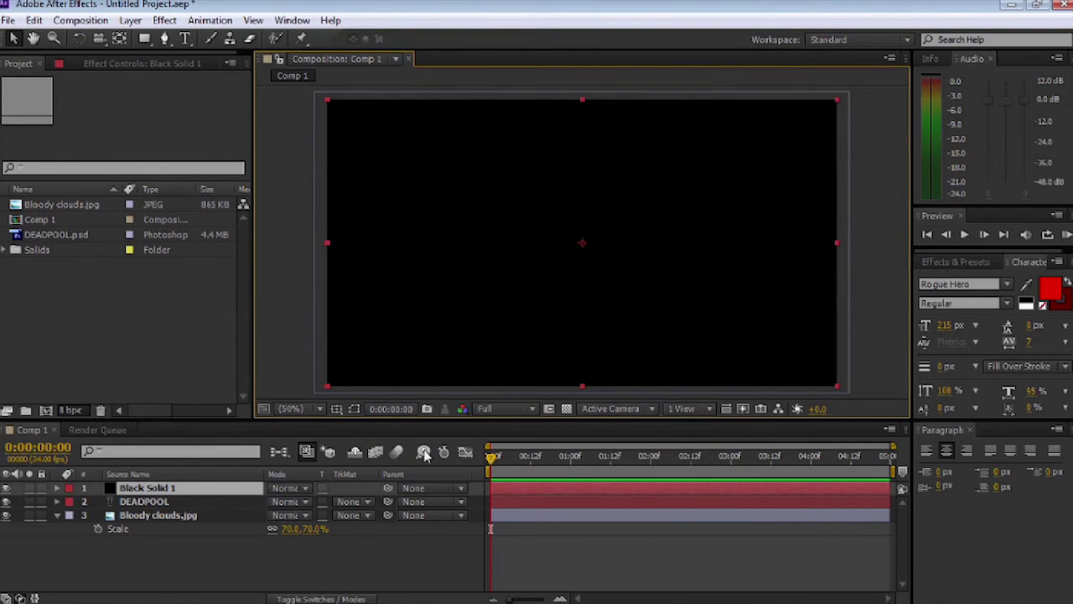
Parent Black Solid 1 to the DEADPOOL layer.
{"action": "left_click", "coordinate": [387, 493]}
{"action": "left_click_drag", "start_coordinate": [386, 490], "coordinate": [165, 507]}
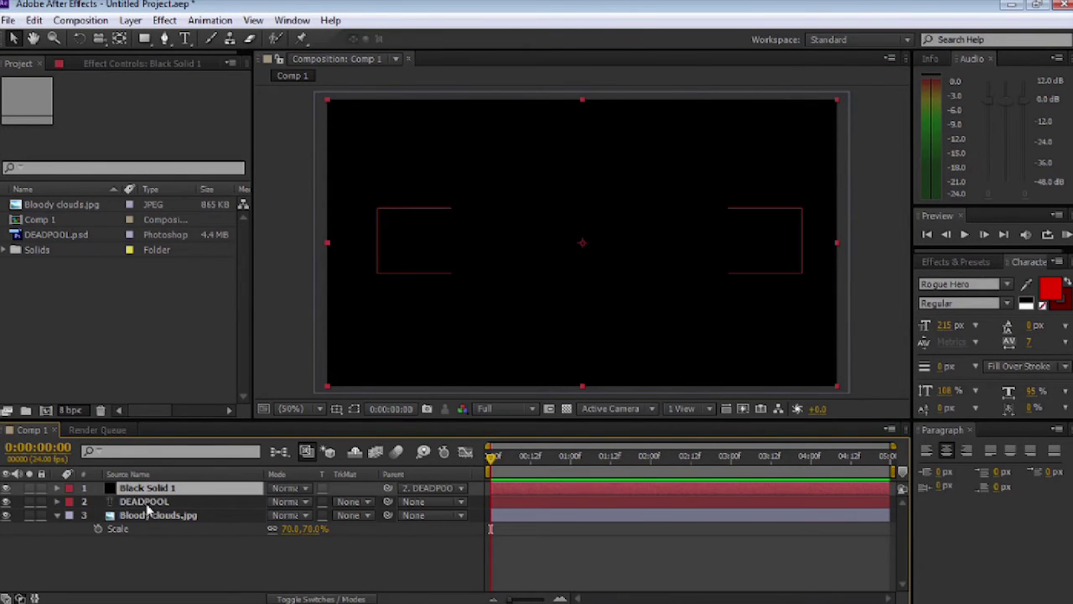
{"action": "left_click", "coordinate": [151, 492]}
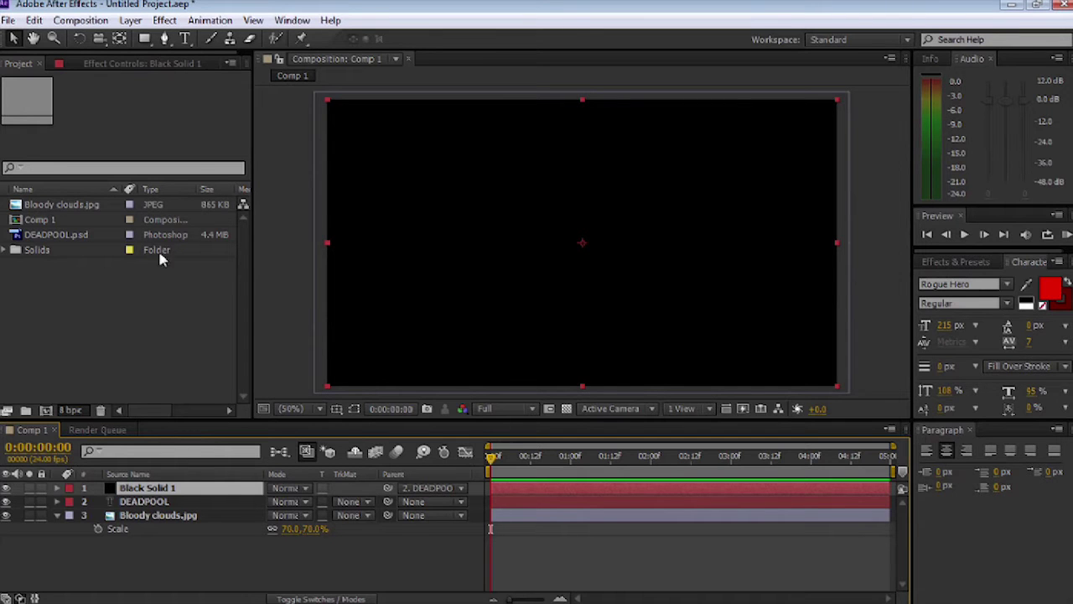
{"action": "left_click", "coordinate": [164, 20]}
Apply the Element effect to the solid and hide the DEADPOOL text layer.
{"action": "mouse_move", "coordinate": [406, 68]}
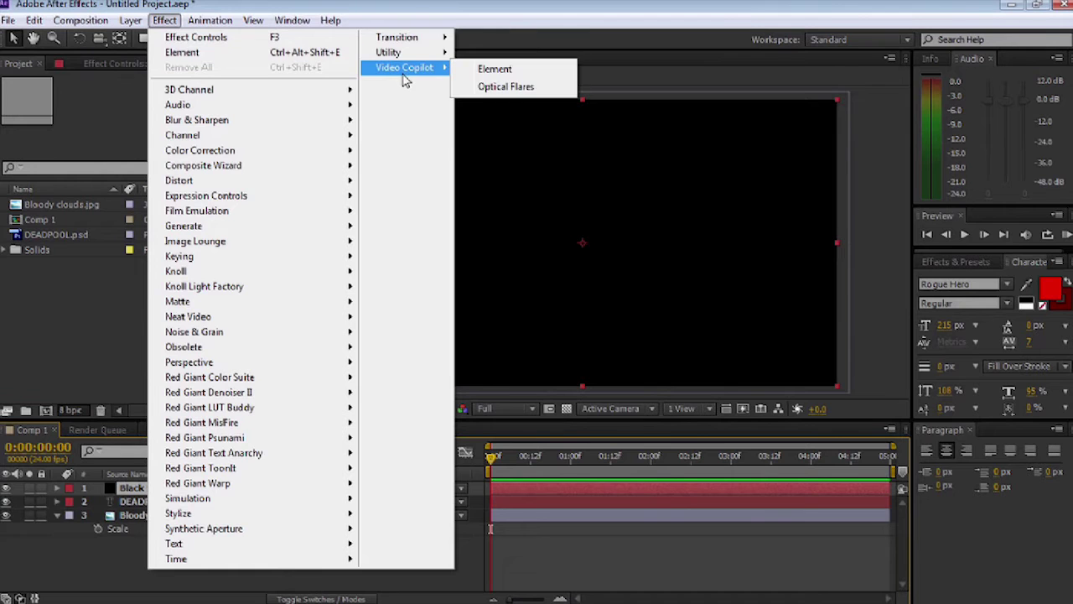
{"action": "left_click", "coordinate": [488, 72]}
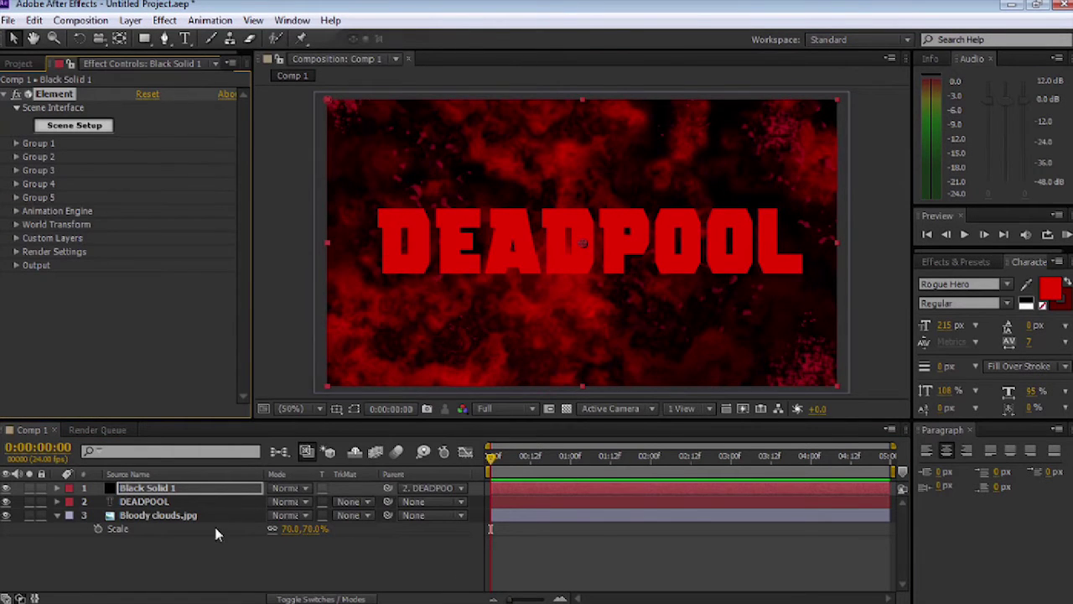
{"action": "left_click", "coordinate": [6, 502]}
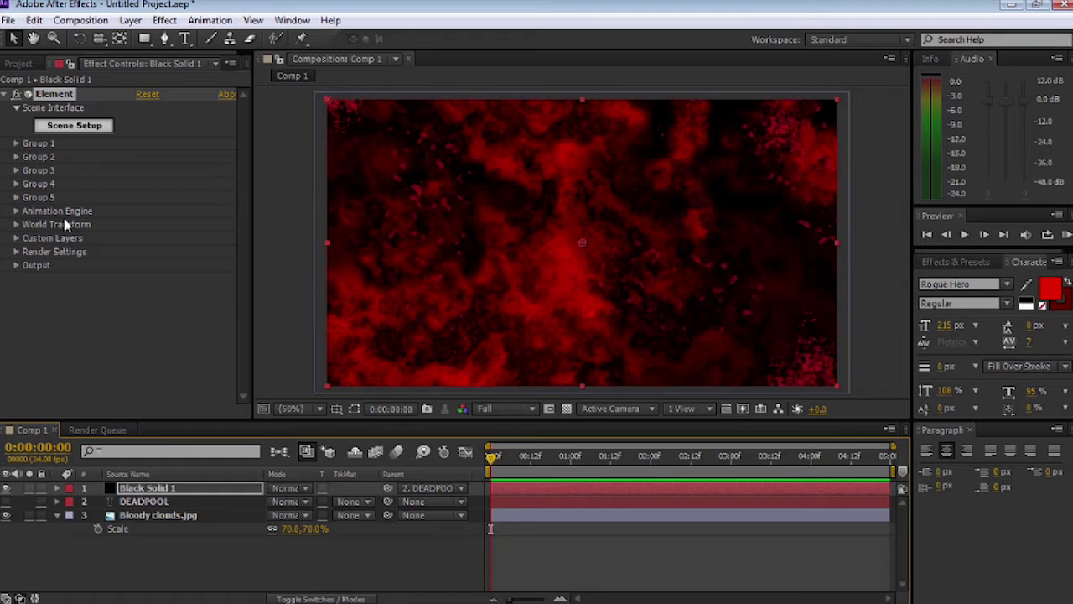
Set Element's Custom Text Path Layer 1 to DEADPOOL and open Scene Setup.
{"action": "left_click", "coordinate": [16, 238]}
{"action": "left_click", "coordinate": [30, 251]}
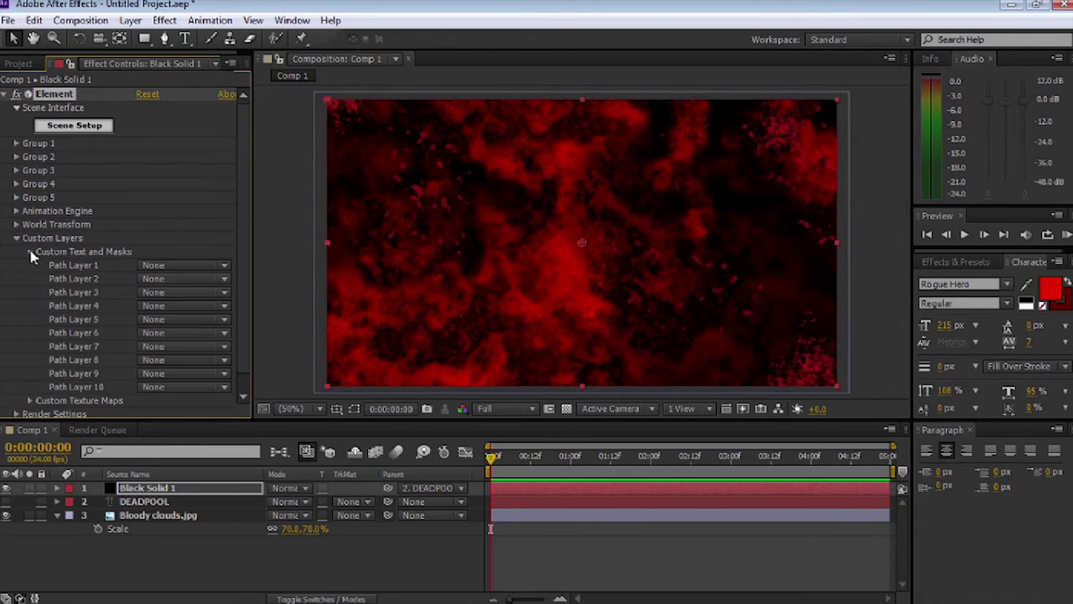
{"action": "left_click", "coordinate": [201, 266]}
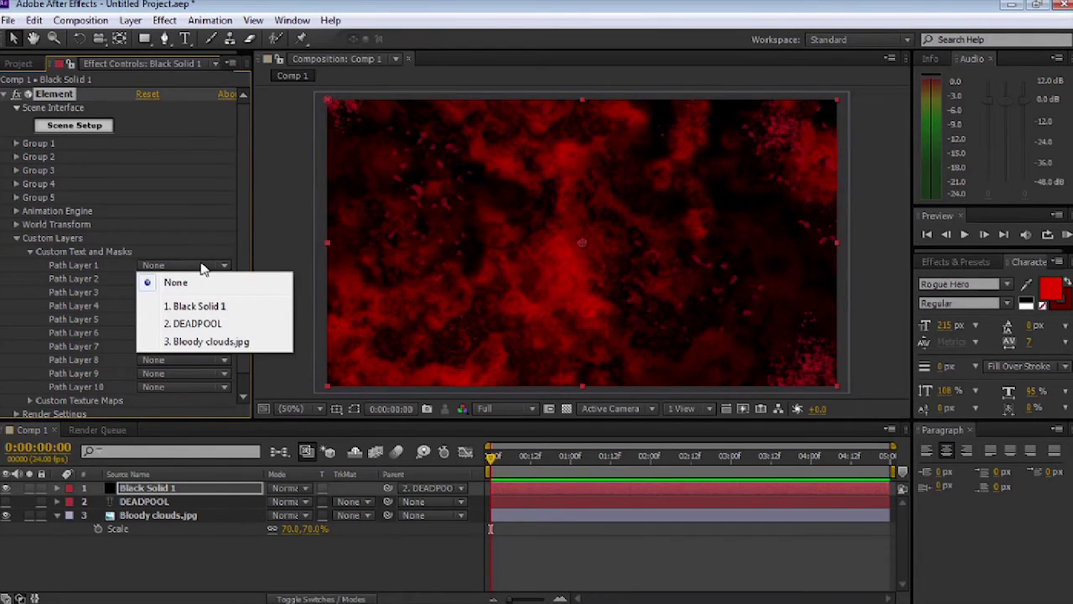
{"action": "left_click", "coordinate": [201, 327]}
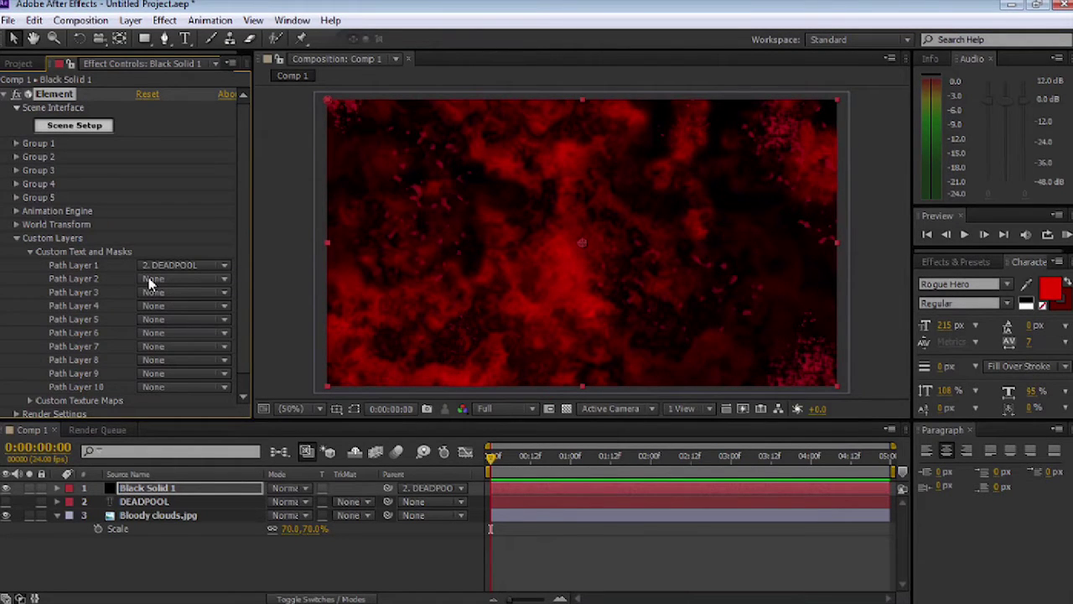
{"action": "left_click", "coordinate": [75, 126]}
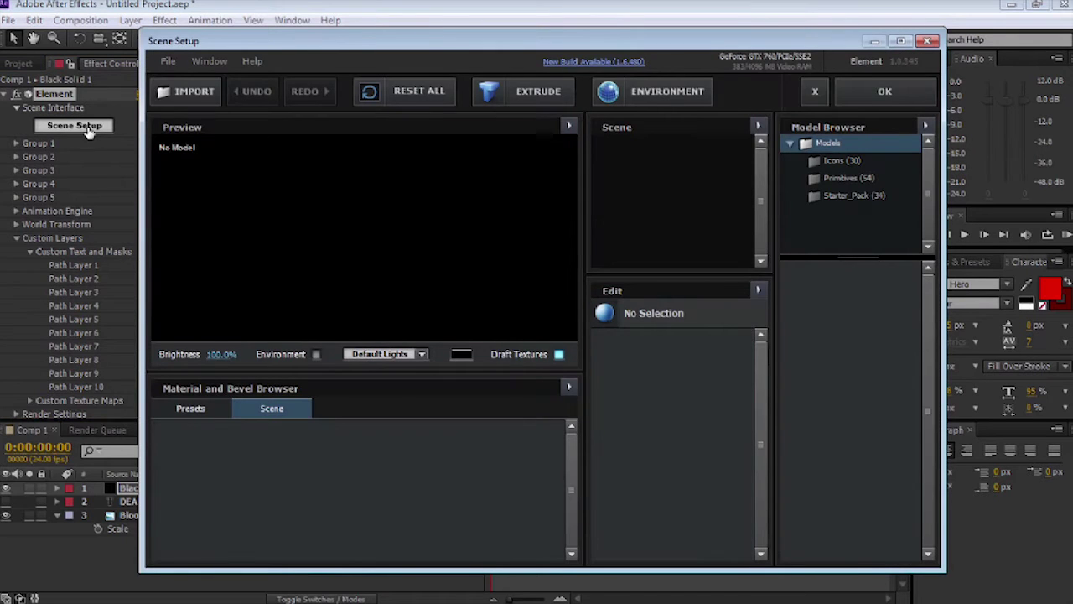
Extrude DEADPOOL into a 3D model and apply the Style bevel preset.
{"action": "left_click", "coordinate": [516, 92]}
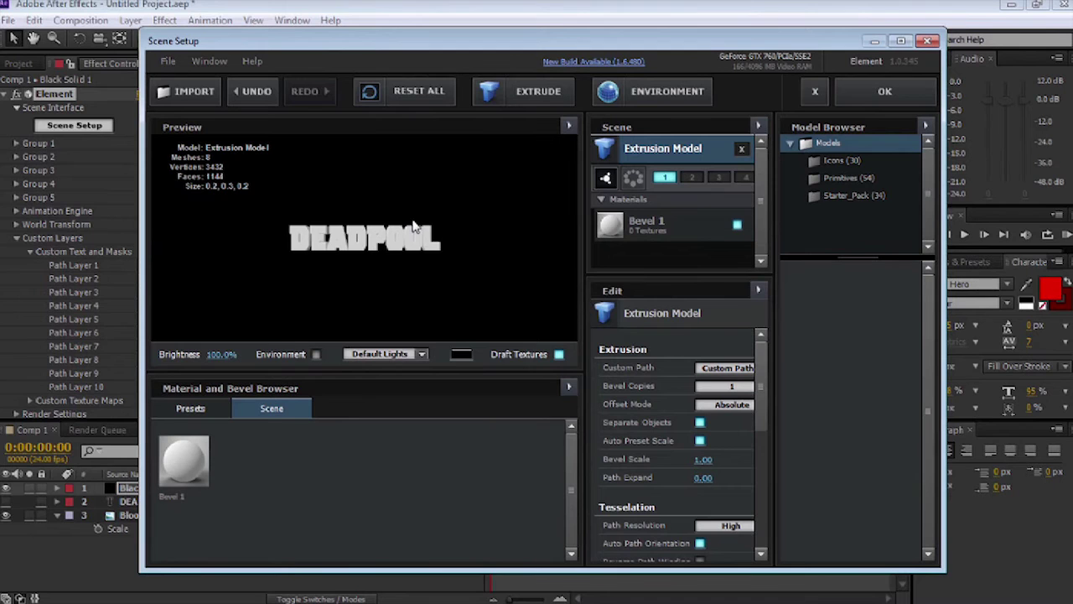
{"action": "scroll", "coordinate": [424, 260], "scroll_direction": "up", "scroll_amount": 5}
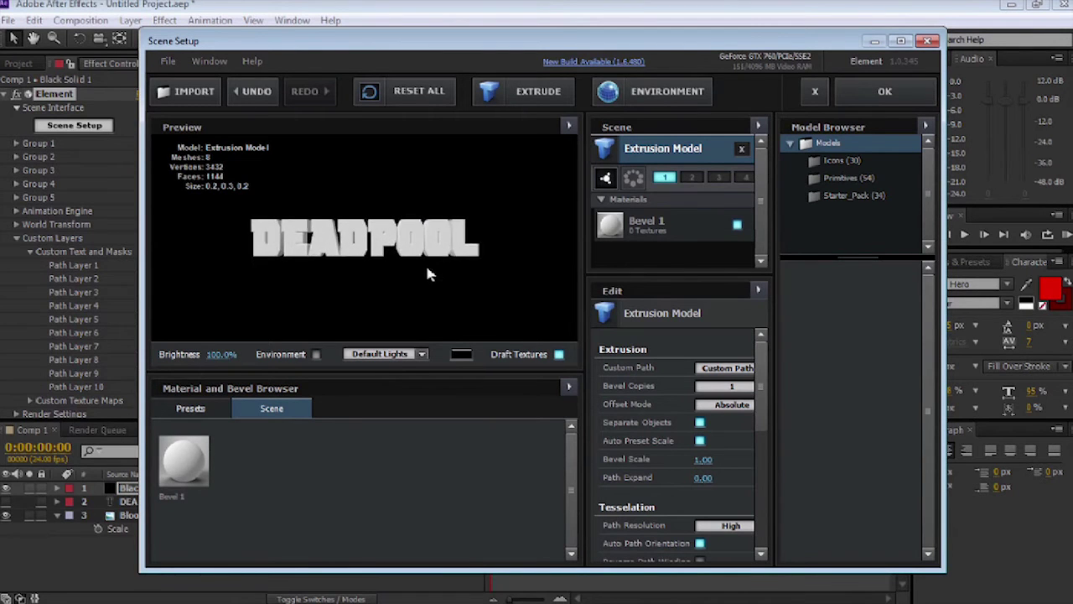
{"action": "scroll", "coordinate": [423, 267], "scroll_direction": "up", "scroll_amount": 2}
{"action": "mouse_move", "coordinate": [422, 266]}
{"action": "left_mouse_down"}
{"action": "mouse_move", "coordinate": [394, 276]}
{"action": "mouse_move", "coordinate": [444, 256]}
{"action": "mouse_move", "coordinate": [410, 281]}
{"action": "mouse_move", "coordinate": [417, 264]}
{"action": "left_mouse_up"}
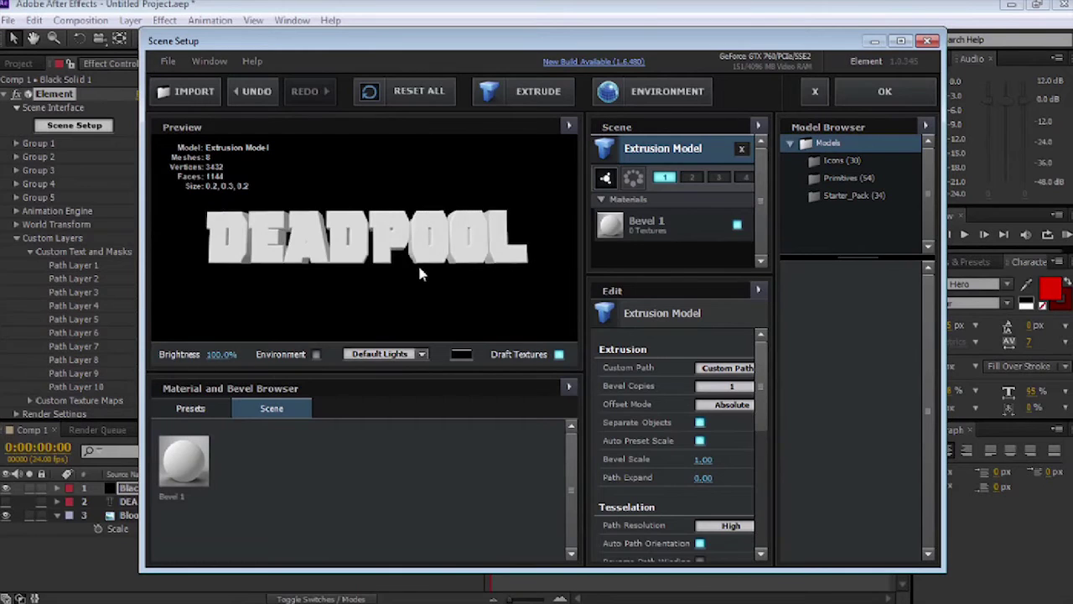
{"action": "left_click", "coordinate": [192, 412]}
{"action": "left_click", "coordinate": [201, 429]}
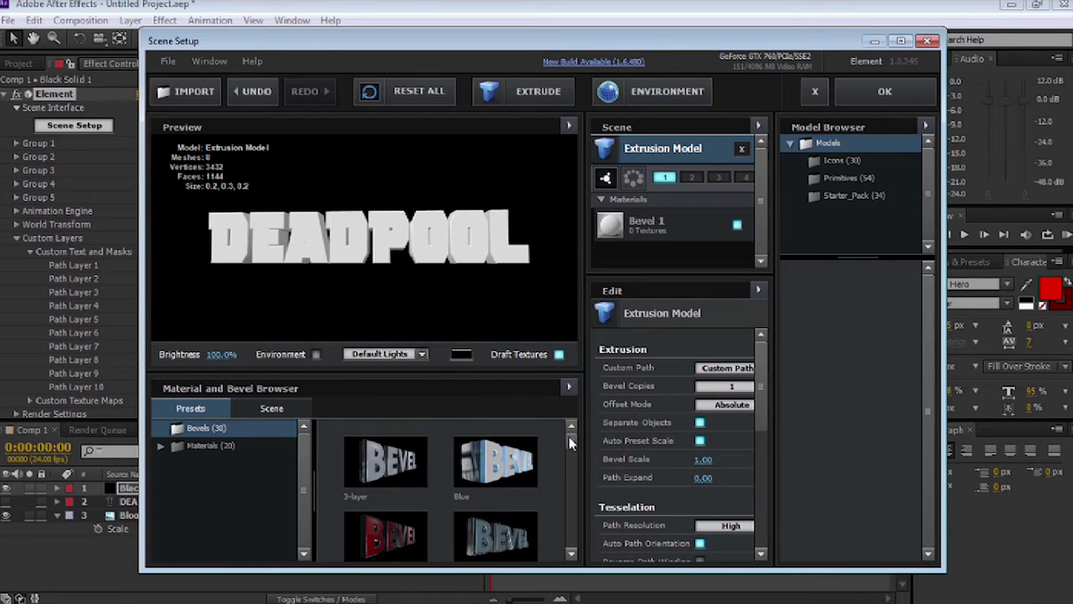
{"action": "left_click_drag", "start_coordinate": [570, 437], "coordinate": [567, 534]}
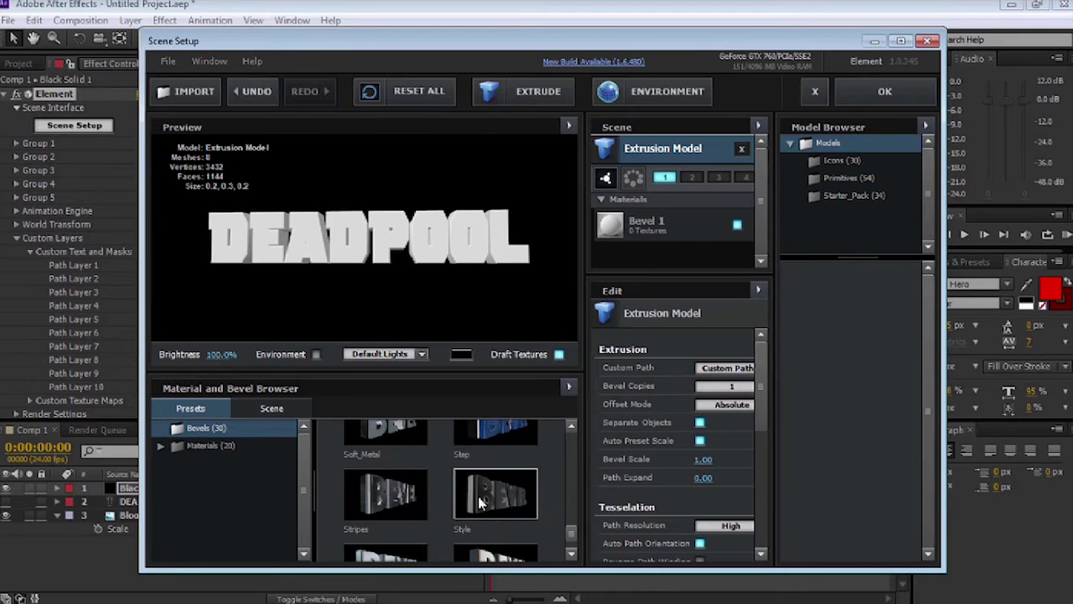
{"action": "left_click_drag", "start_coordinate": [481, 502], "coordinate": [435, 252]}
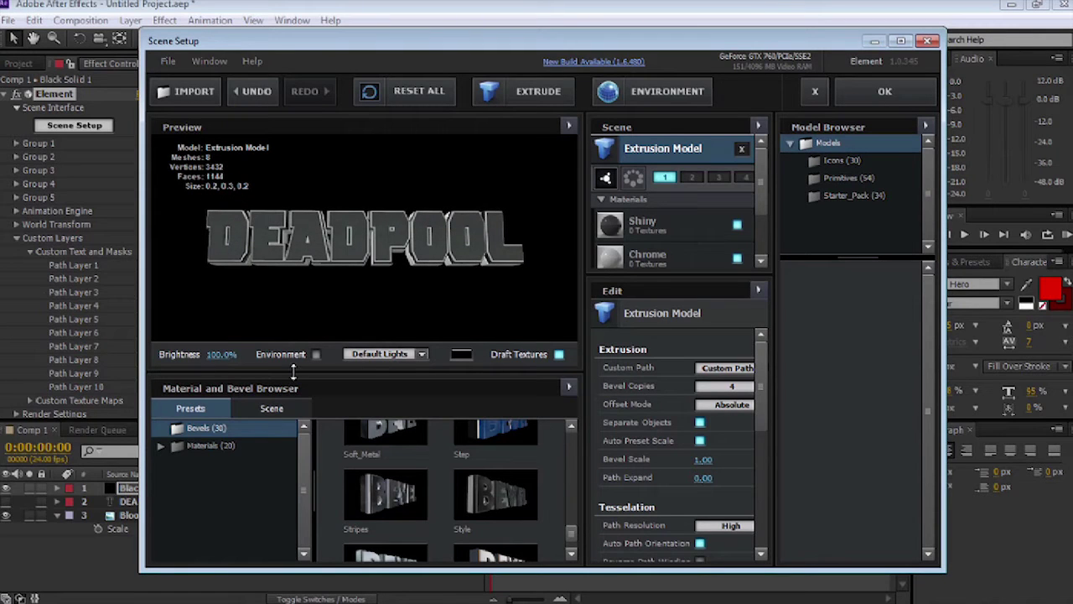
Give the text face the red gummy material from Pro_Shaders Translucent presets.
{"action": "left_click", "coordinate": [208, 446]}
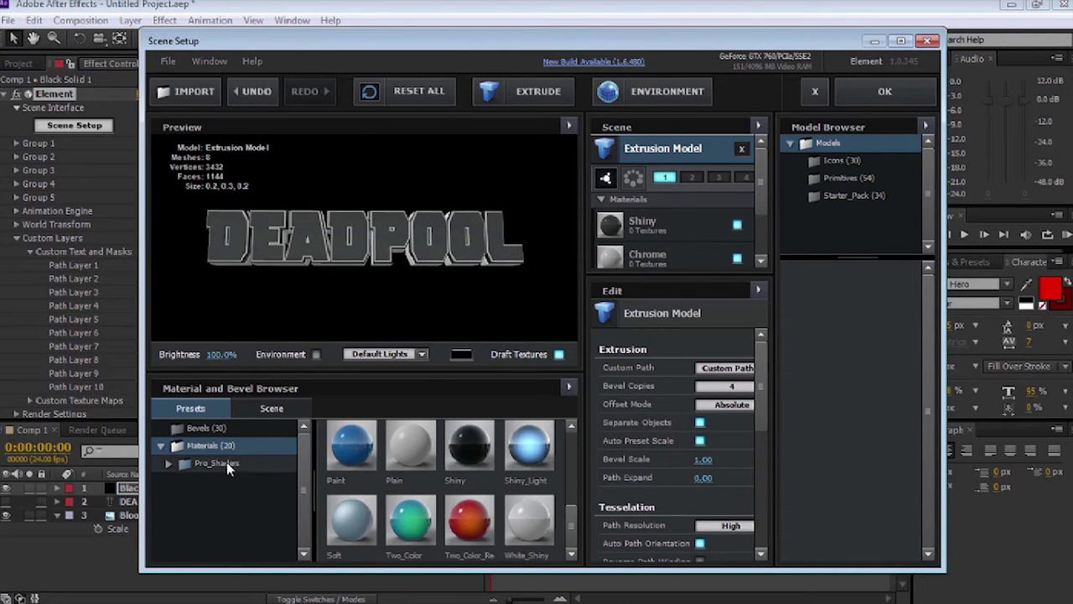
{"action": "left_click", "coordinate": [227, 461]}
{"action": "left_click_drag", "start_coordinate": [307, 466], "coordinate": [304, 518]}
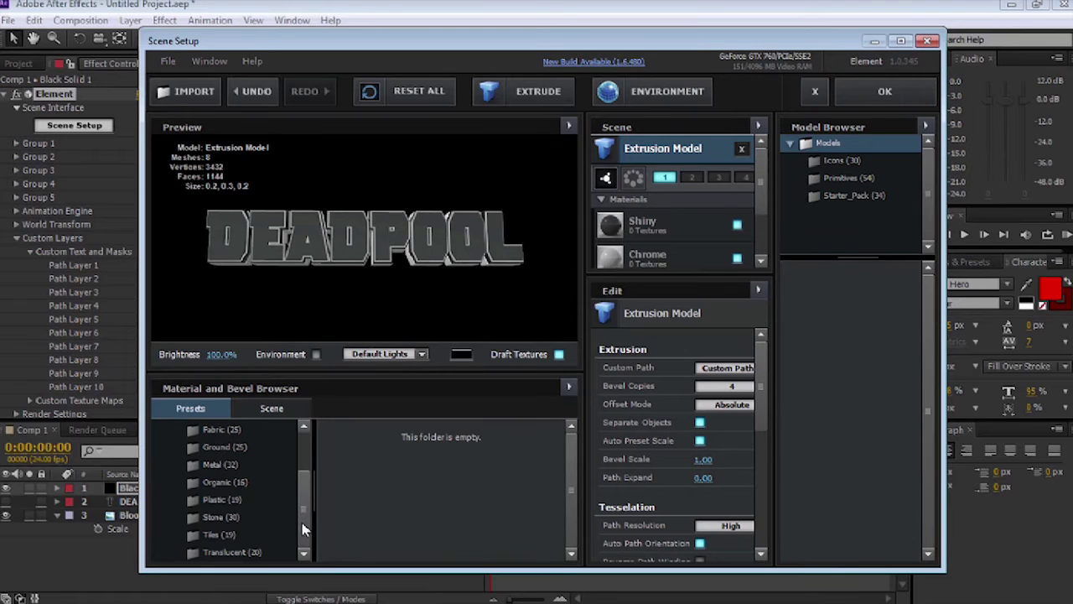
{"action": "left_click", "coordinate": [255, 552]}
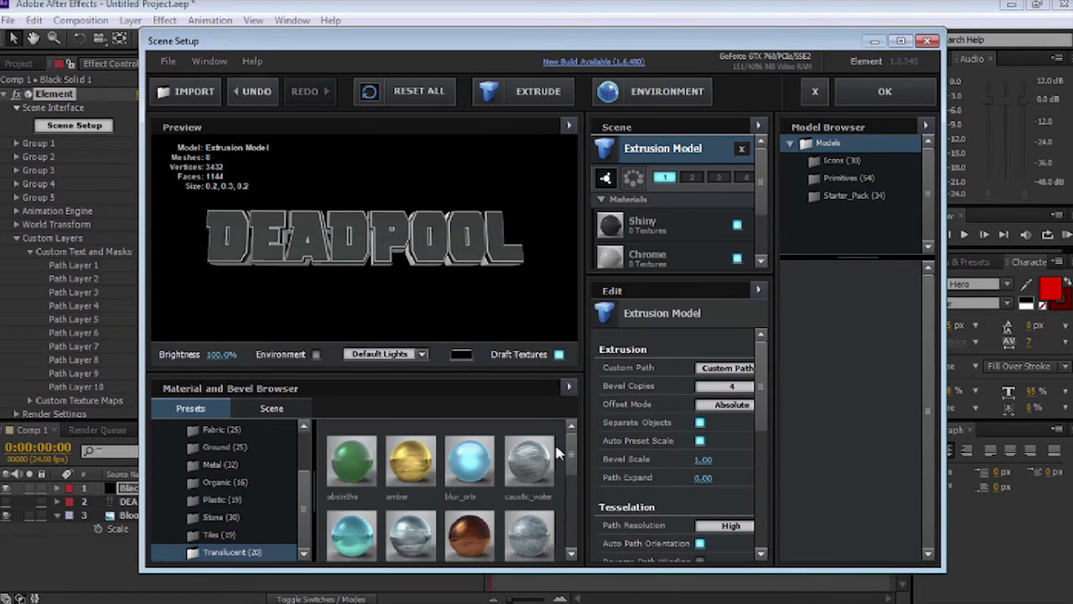
{"action": "scroll", "coordinate": [573, 458], "scroll_direction": "down", "scroll_amount": 3}
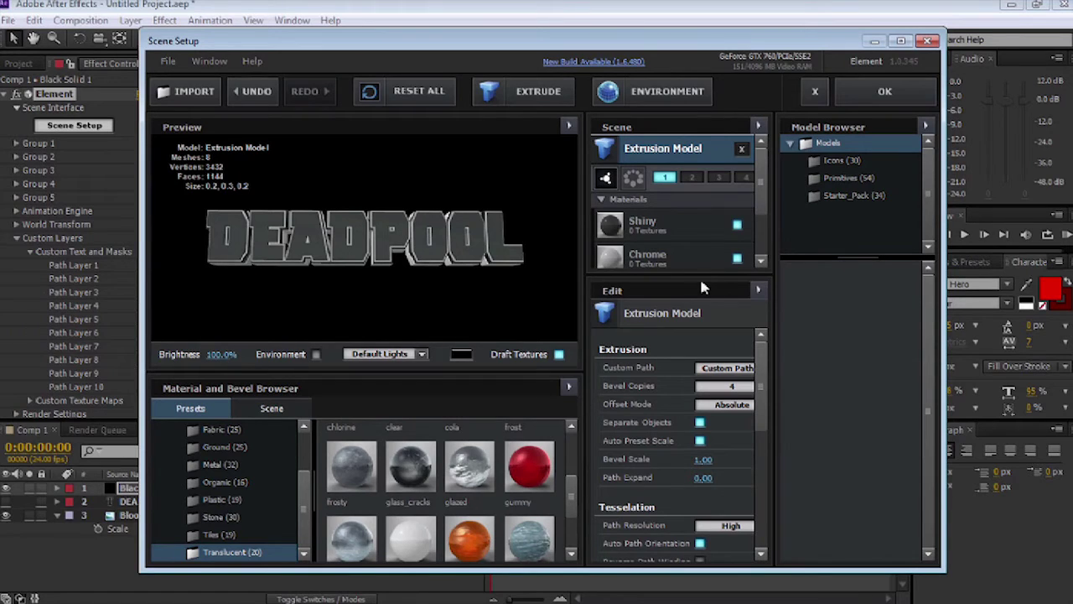
{"action": "left_click_drag", "start_coordinate": [700, 275], "coordinate": [700, 344]}
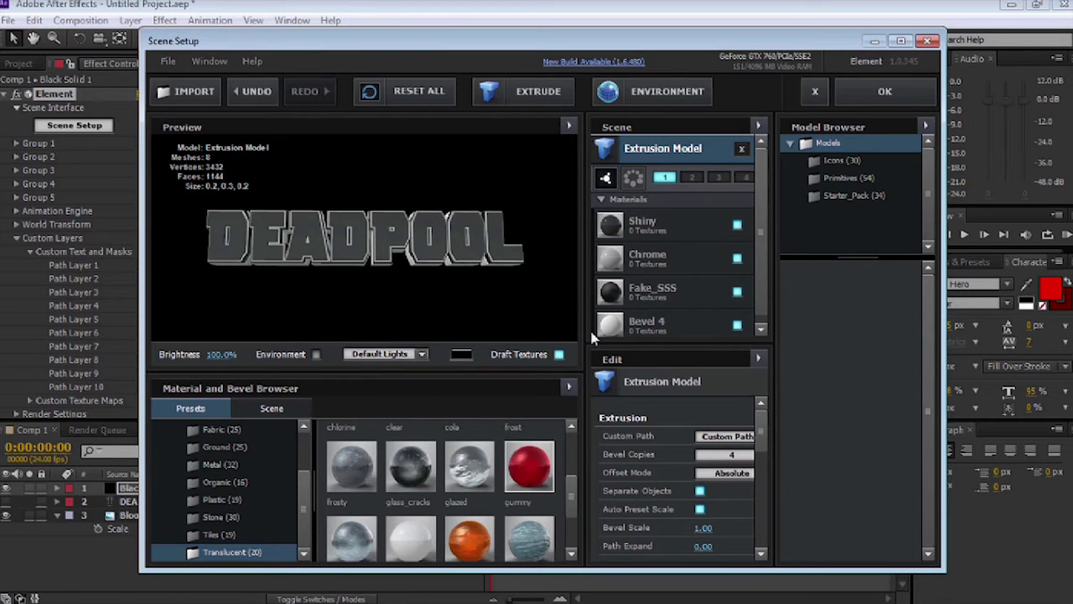
{"action": "left_click_drag", "start_coordinate": [594, 338], "coordinate": [638, 230]}
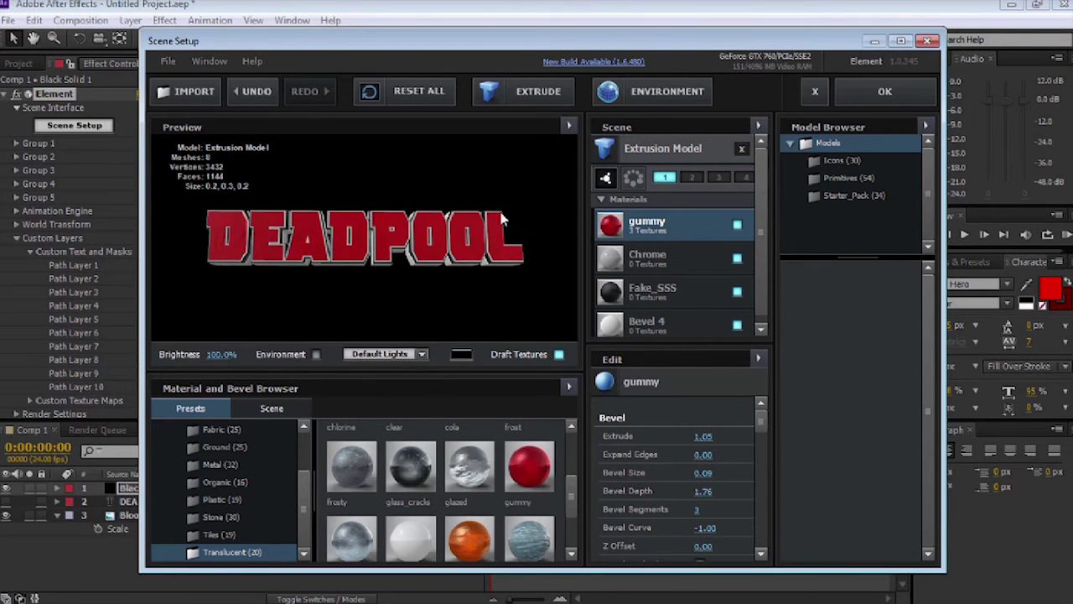
Orbit the model and toggle the Chrome and Fake_SSS materials to compare.
{"action": "mouse_move", "coordinate": [502, 219]}
{"action": "left_mouse_down"}
{"action": "mouse_move", "coordinate": [520, 276]}
{"action": "mouse_move", "coordinate": [489, 286]}
{"action": "mouse_move", "coordinate": [506, 237]}
{"action": "mouse_move", "coordinate": [497, 172]}
{"action": "mouse_move", "coordinate": [503, 227]}
{"action": "left_mouse_up"}
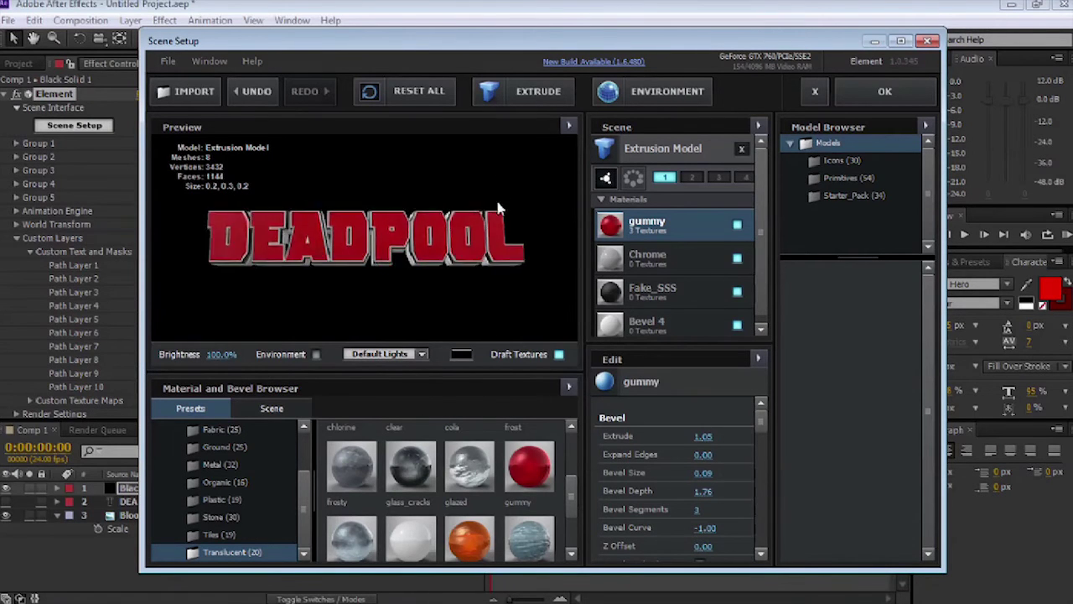
{"action": "left_click_drag", "start_coordinate": [498, 207], "coordinate": [495, 159]}
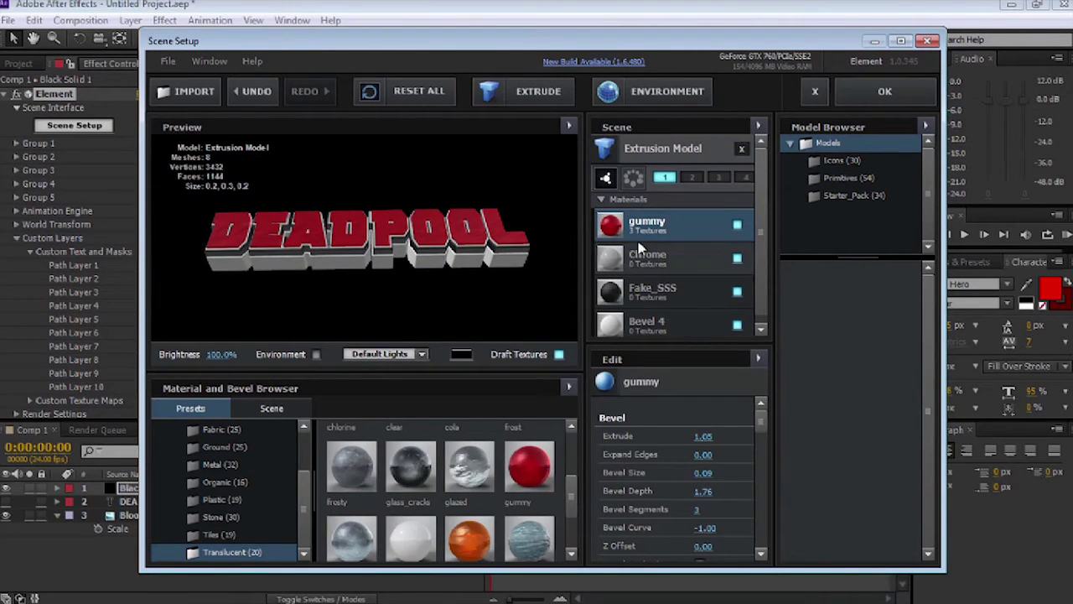
{"action": "left_click", "coordinate": [736, 258]}
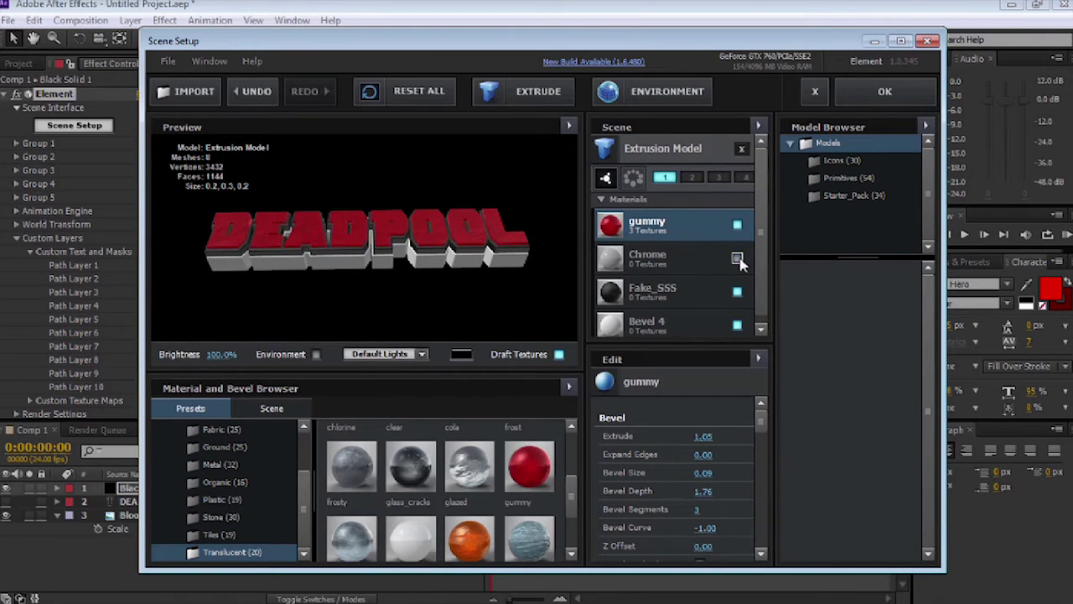
{"action": "left_click", "coordinate": [737, 258]}
{"action": "left_click", "coordinate": [653, 290]}
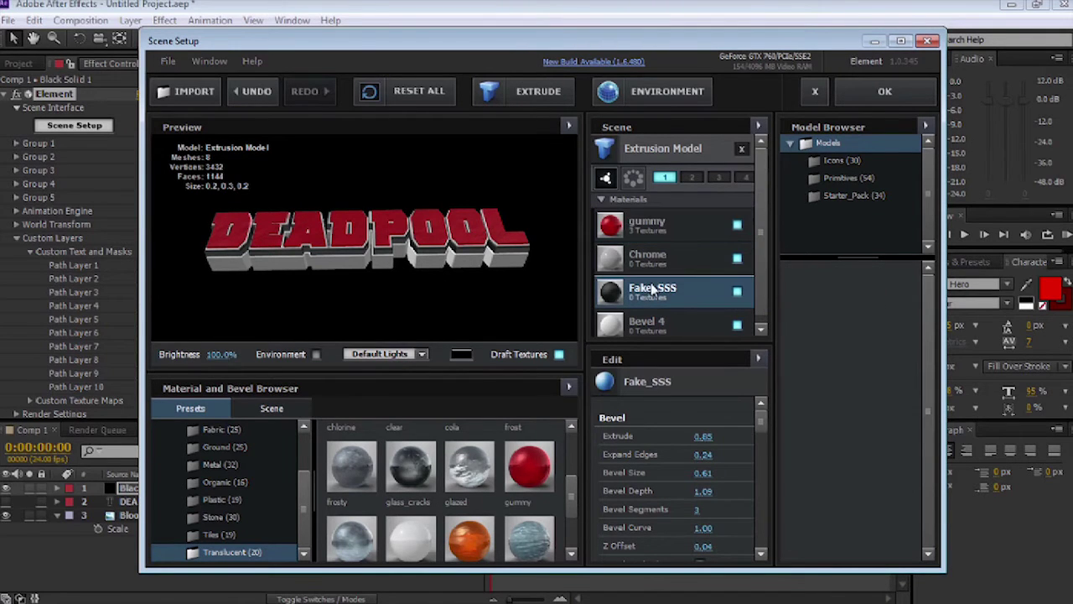
{"action": "left_click", "coordinate": [737, 291]}
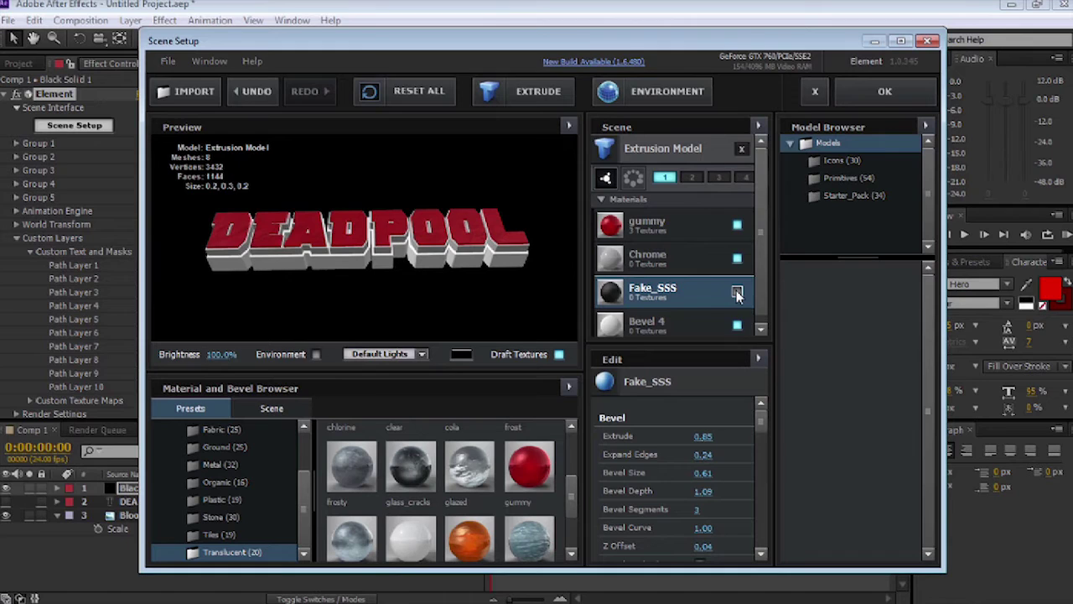
{"action": "left_click", "coordinate": [737, 291]}
Replace Bevel 4 with the black fabric_08 material and apply the 3D scene.
{"action": "left_click", "coordinate": [658, 327]}
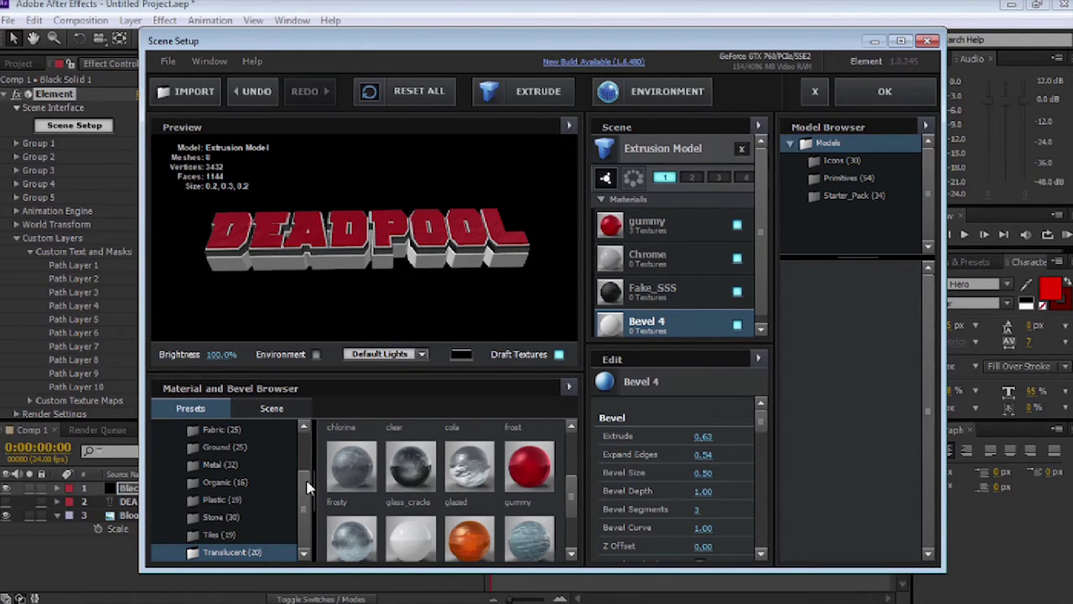
{"action": "scroll", "coordinate": [307, 488], "scroll_direction": "up", "scroll_amount": 3}
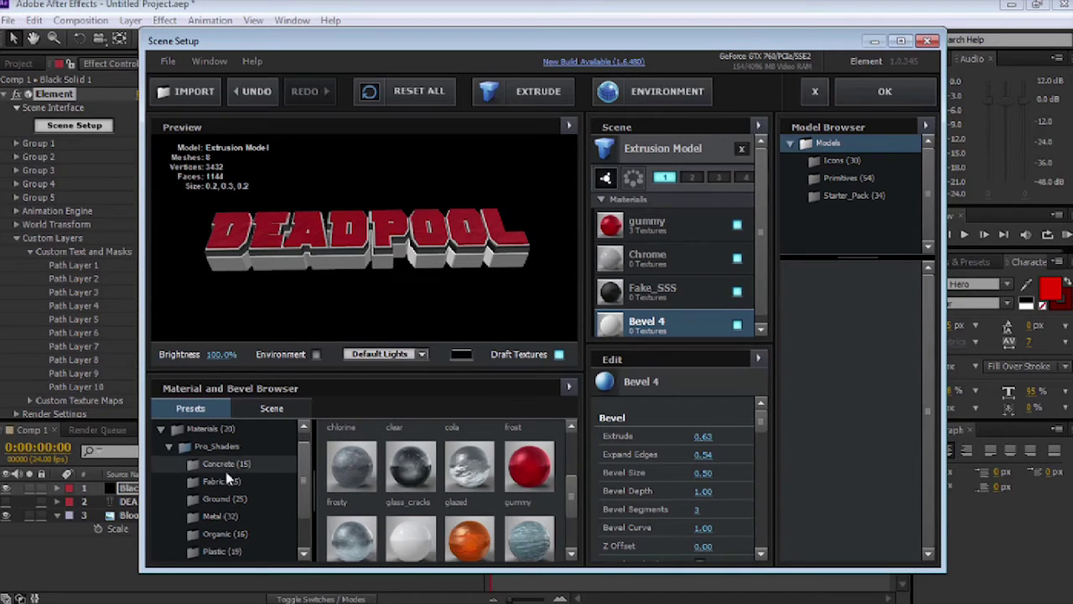
{"action": "left_click", "coordinate": [224, 480]}
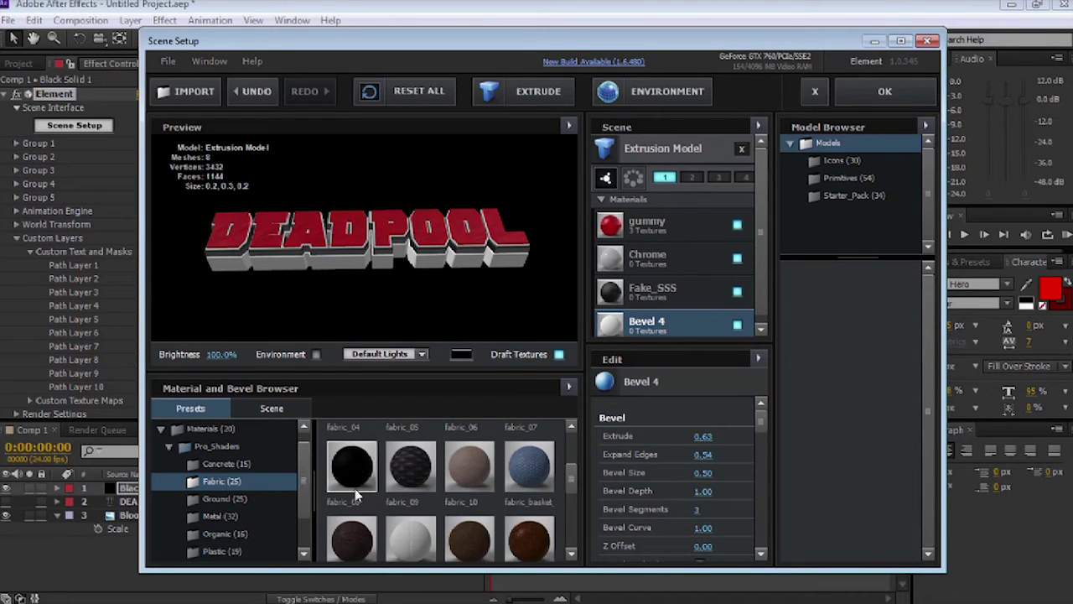
{"action": "left_click_drag", "start_coordinate": [352, 469], "coordinate": [658, 325]}
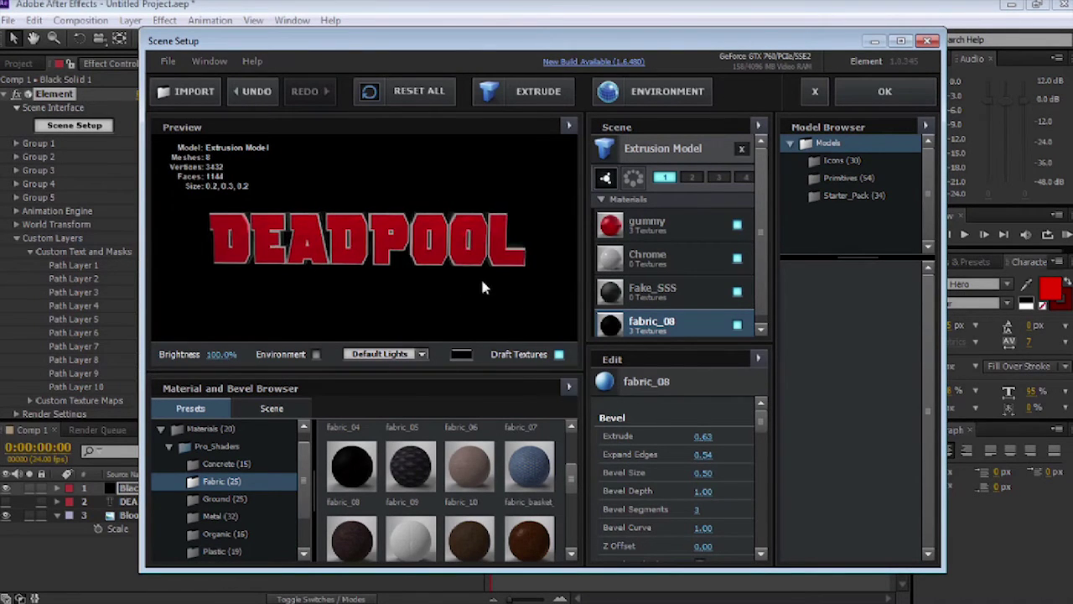
{"action": "left_click_drag", "start_coordinate": [482, 287], "coordinate": [453, 258]}
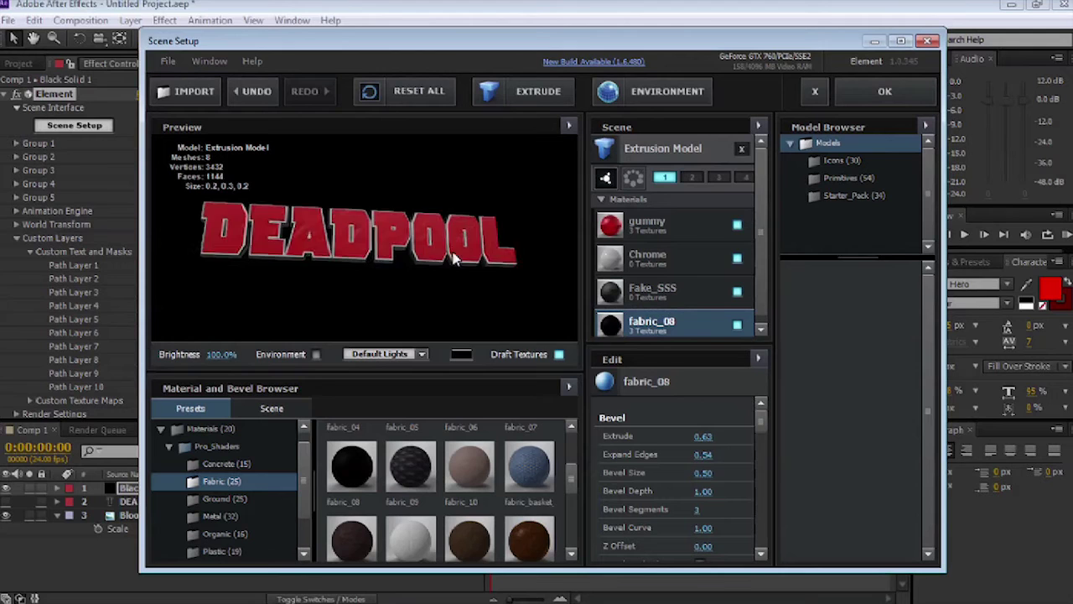
{"action": "left_click", "coordinate": [876, 91]}
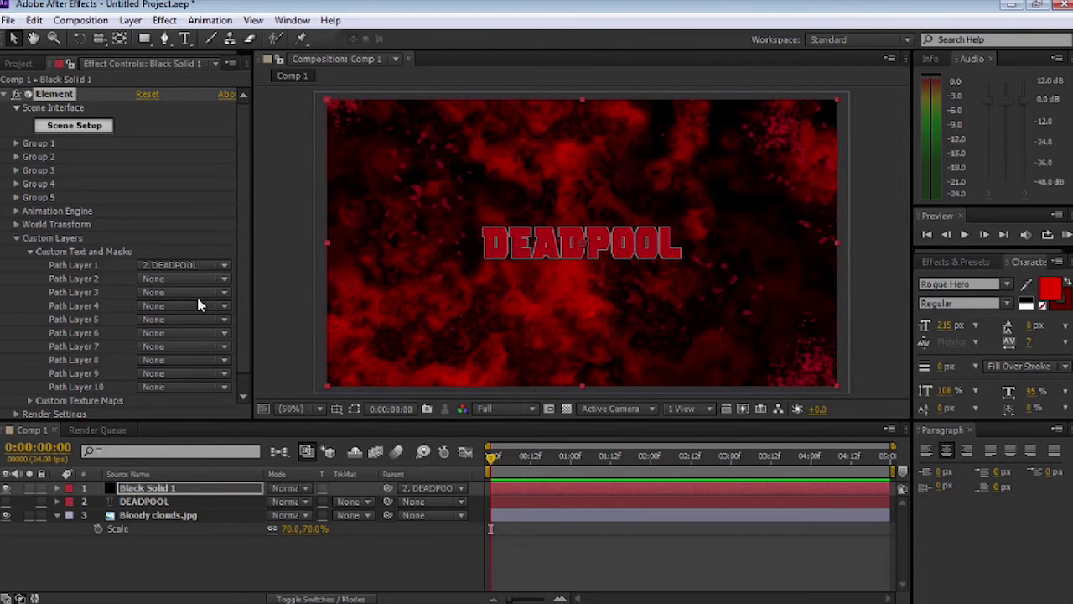
Set Element's World Transform Position Z to -890 so the title fills the frame.
{"action": "left_click", "coordinate": [17, 238]}
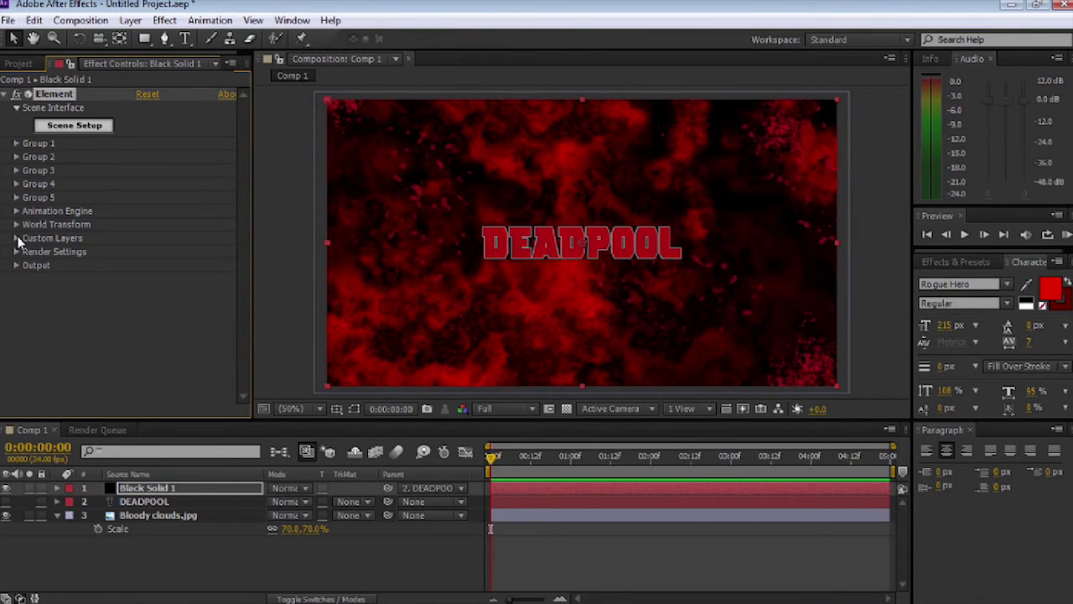
{"action": "left_click", "coordinate": [17, 225]}
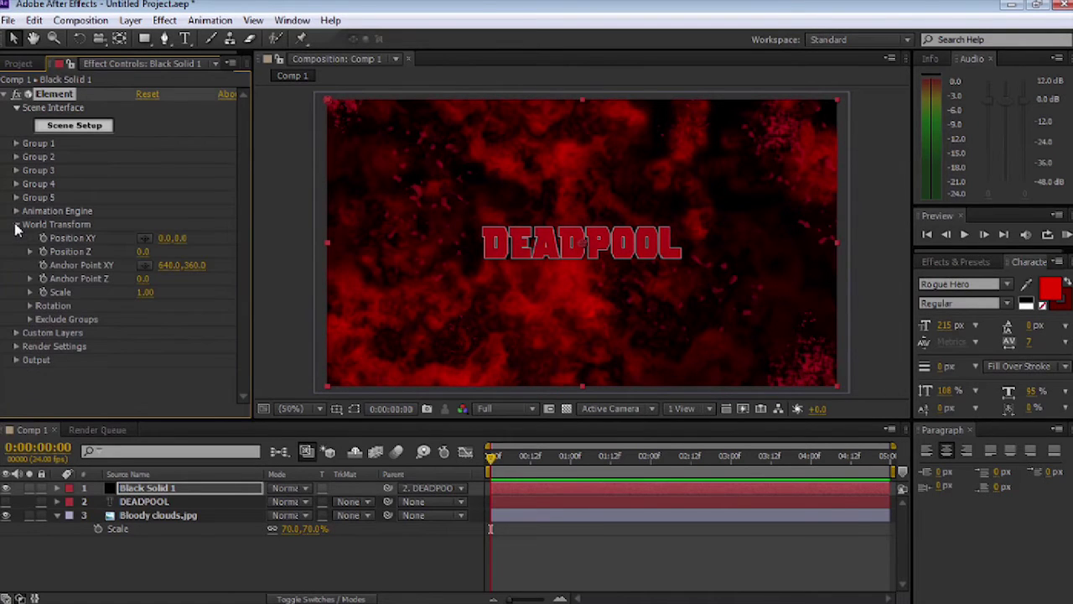
{"action": "left_click_drag", "start_coordinate": [141, 251], "coordinate": [80, 258]}
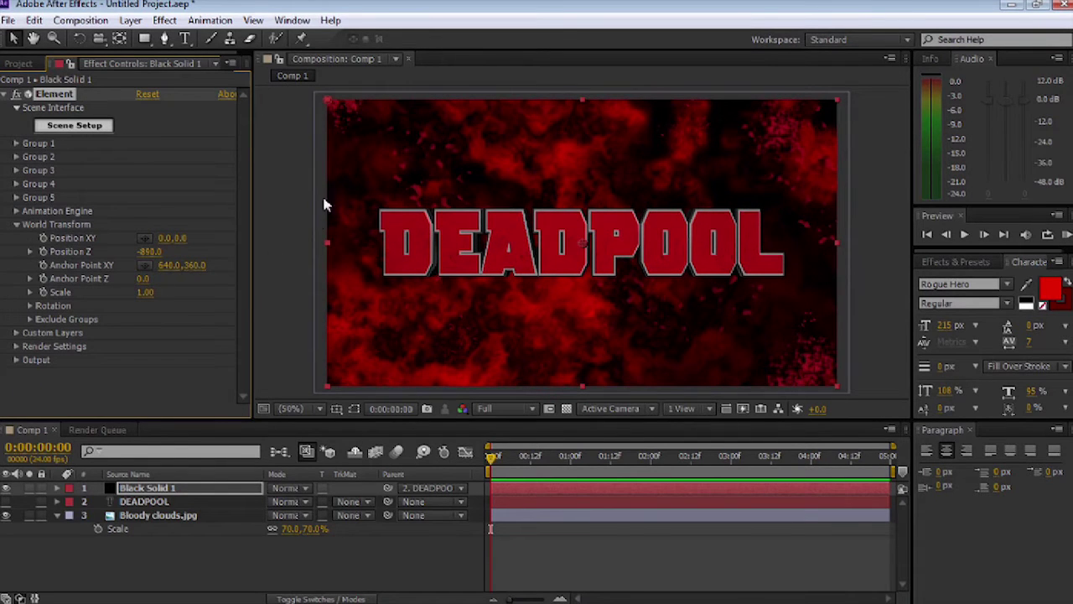
{"action": "left_click", "coordinate": [281, 265]}
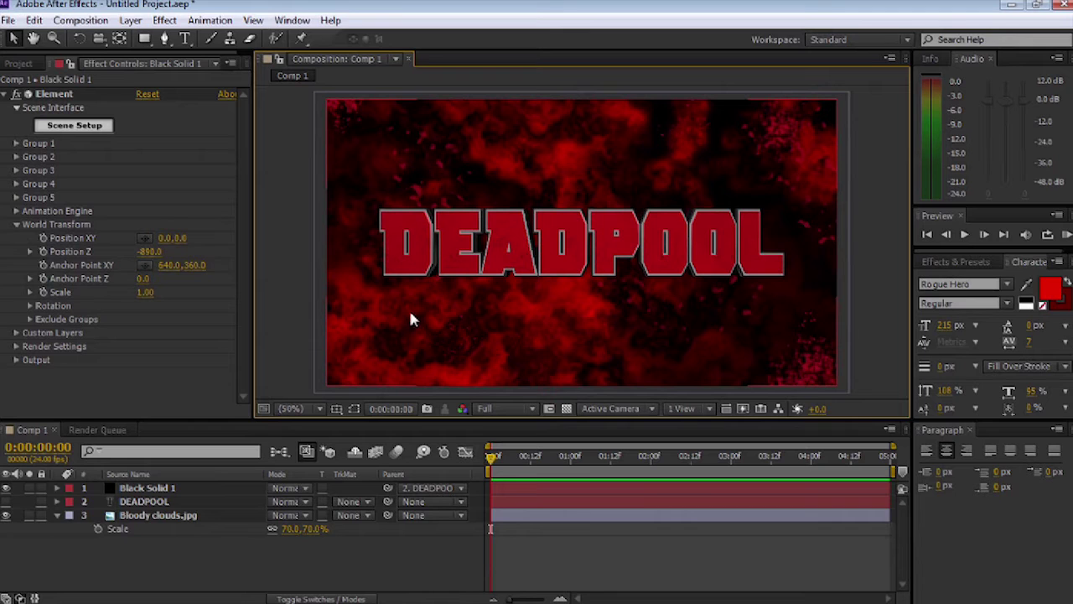
Move Bloody clouds.jpg to the top, blend it in Overlay mode at 49% opacity.
{"action": "left_click", "coordinate": [148, 517]}
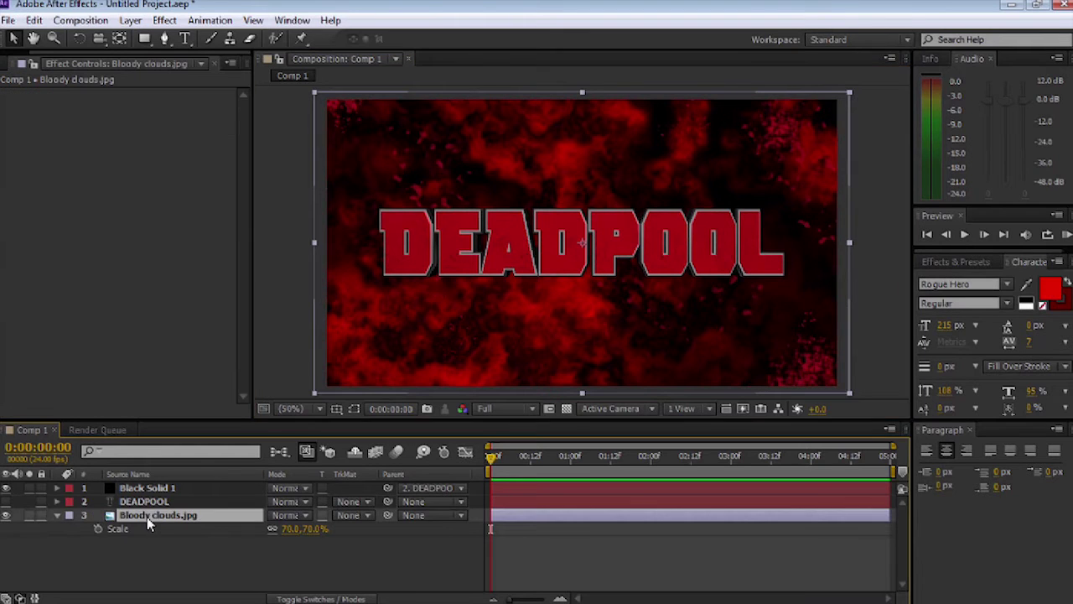
{"action": "left_click_drag", "start_coordinate": [150, 519], "coordinate": [148, 489]}
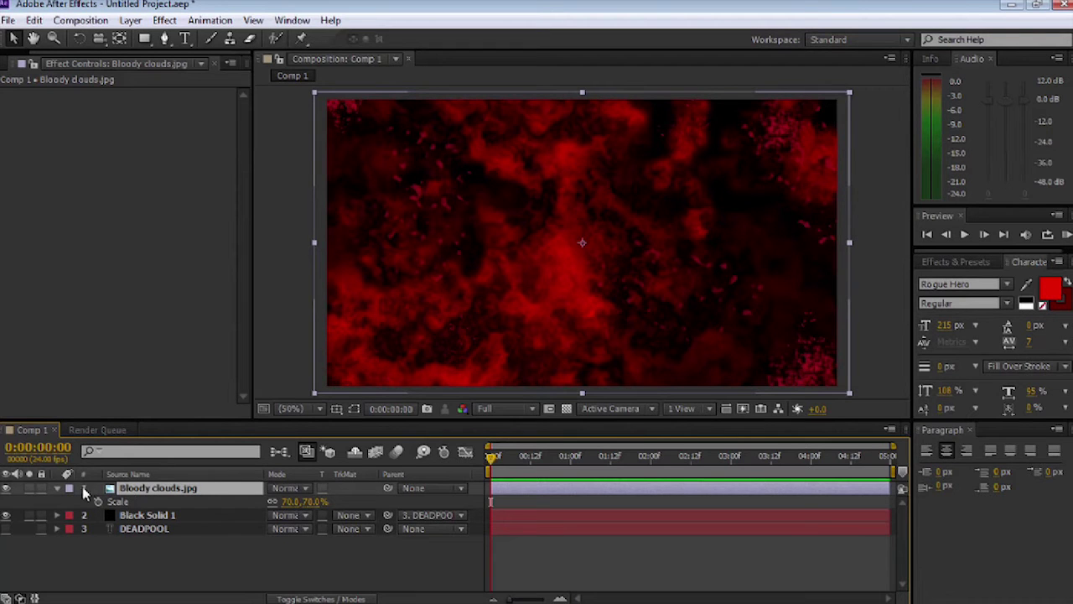
{"action": "left_click", "coordinate": [57, 488]}
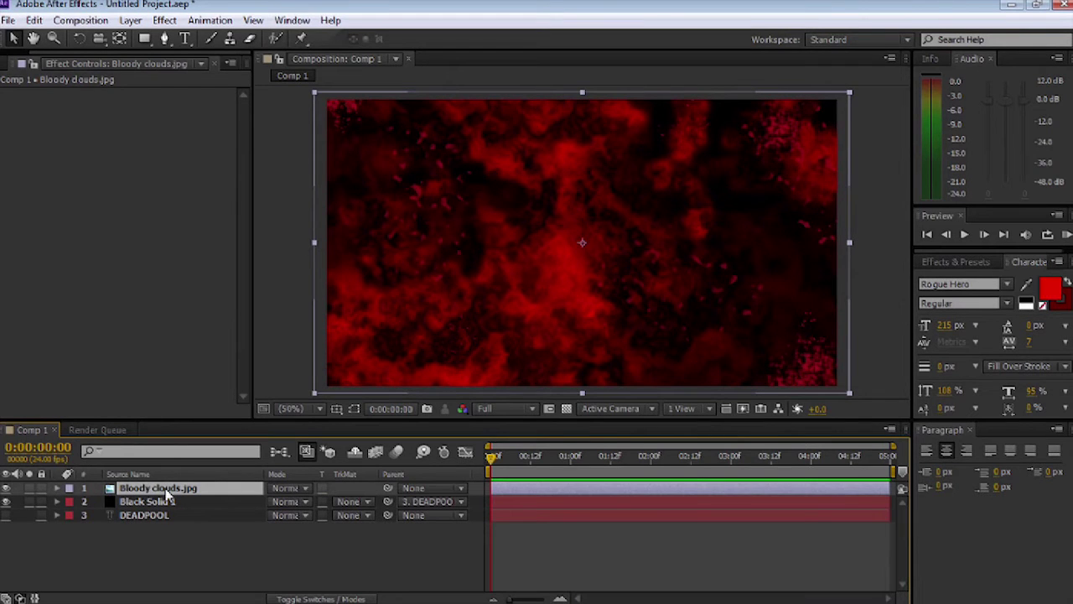
{"action": "left_click", "coordinate": [291, 490]}
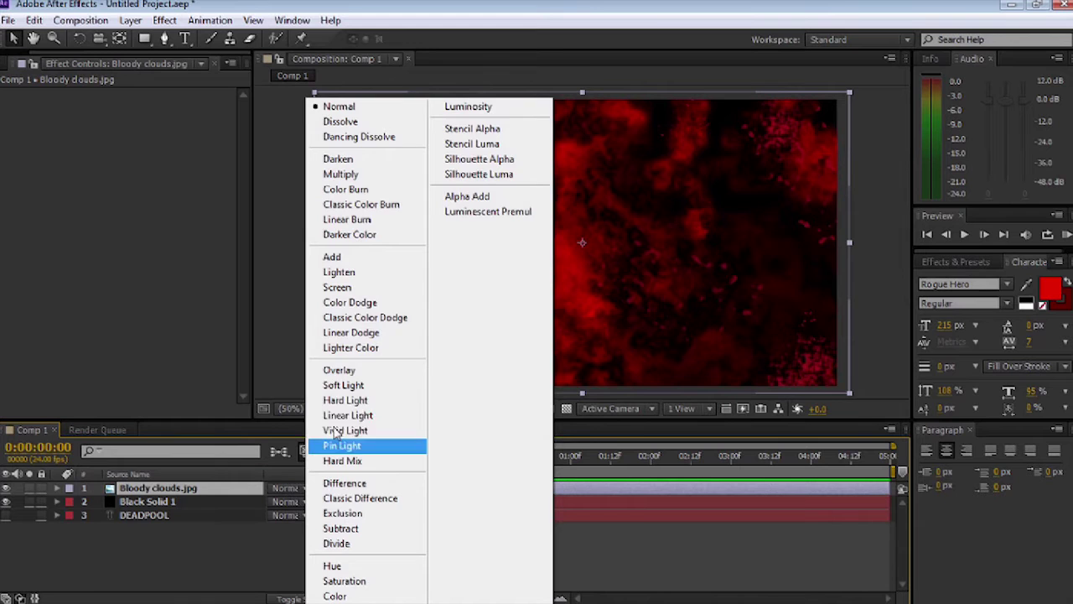
{"action": "left_click", "coordinate": [351, 371]}
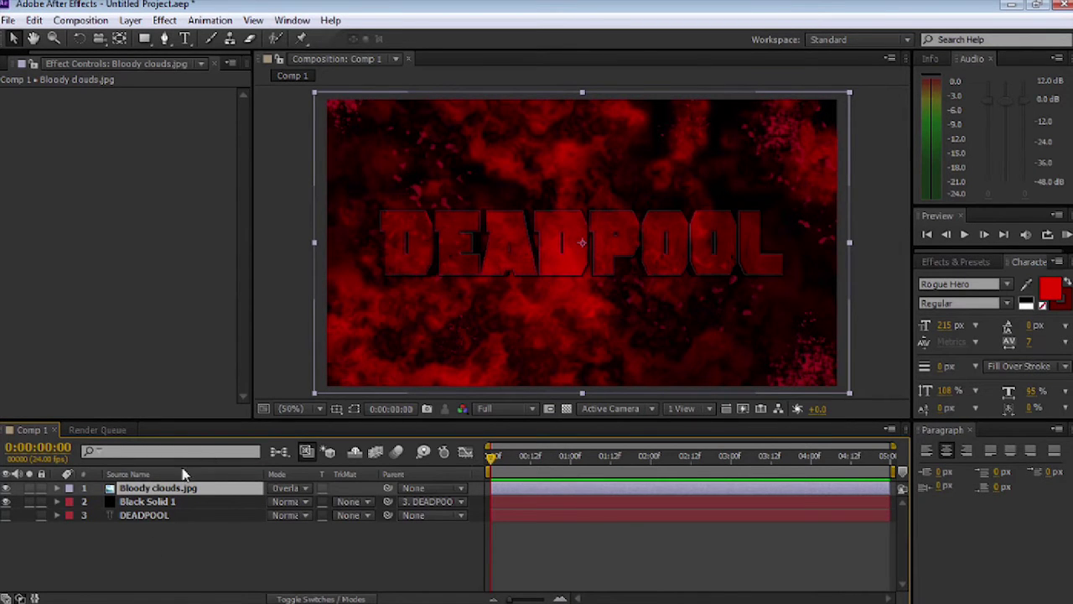
{"action": "key", "text": "t"}
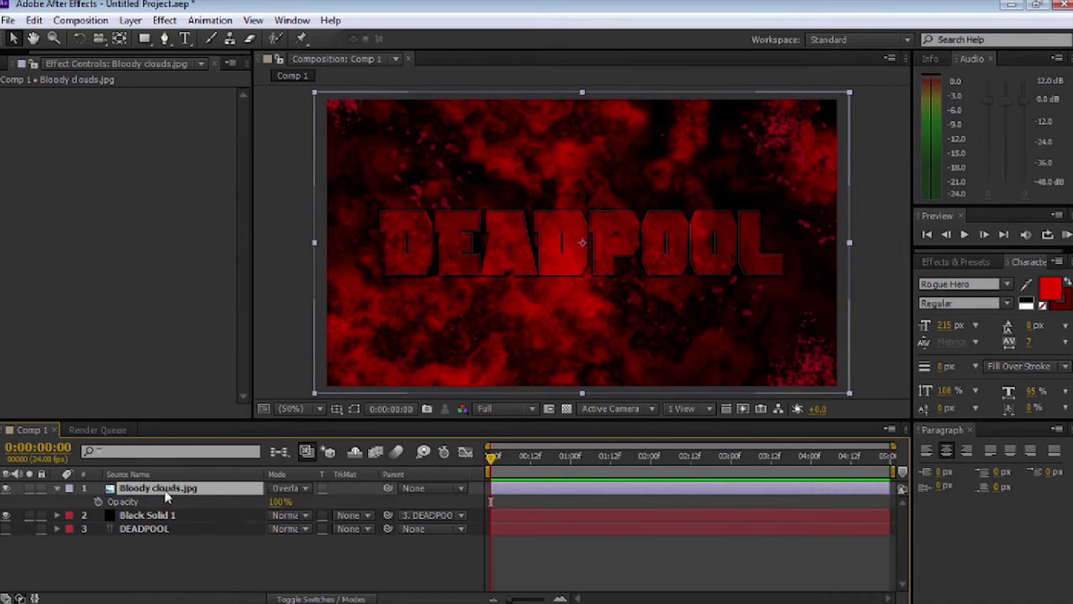
{"action": "left_click", "coordinate": [281, 501]}
{"action": "key", "text": "Return"}
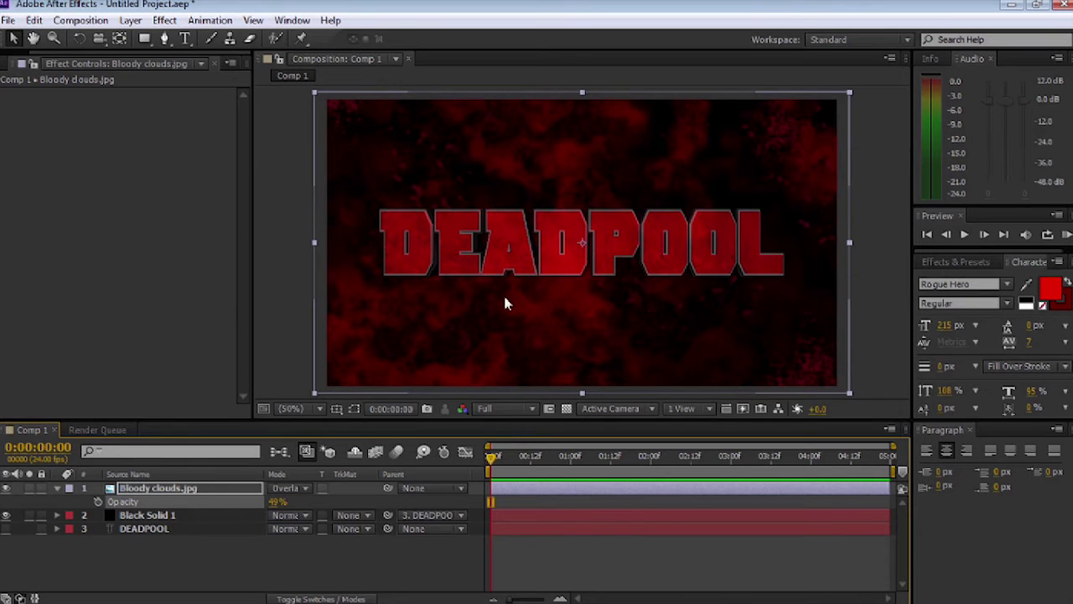
{"action": "left_click", "coordinate": [58, 490]}
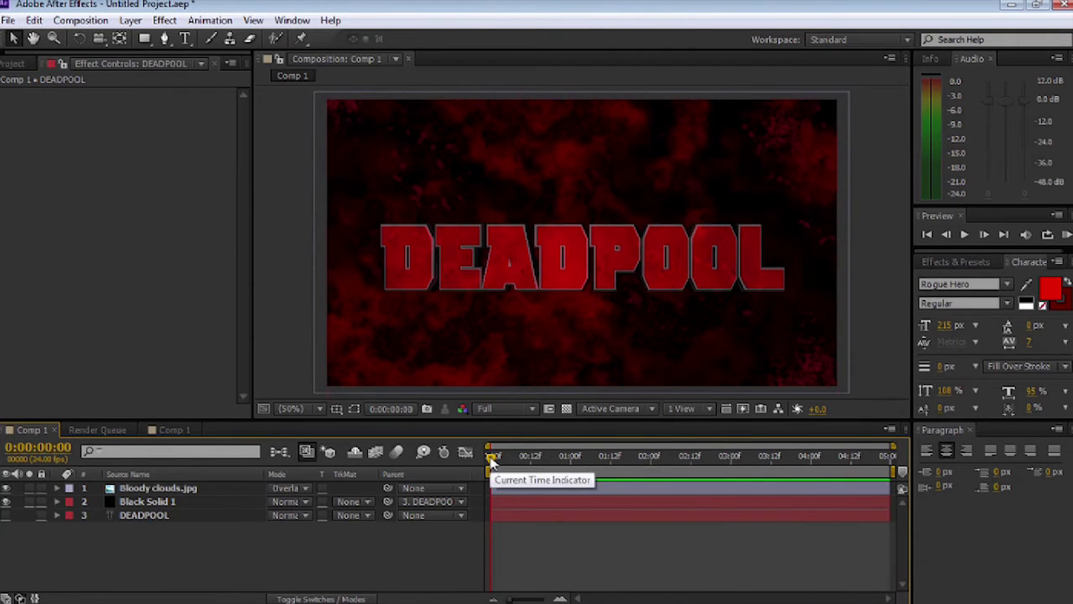
Return to frame 0 and confirm Black Solid 1 stays parented to DEADPOOL.
{"action": "mouse_move", "coordinate": [492, 460]}
{"action": "left_mouse_down"}
{"action": "mouse_move", "coordinate": [578, 460]}
{"action": "mouse_move", "coordinate": [477, 470]}
{"action": "left_mouse_up"}
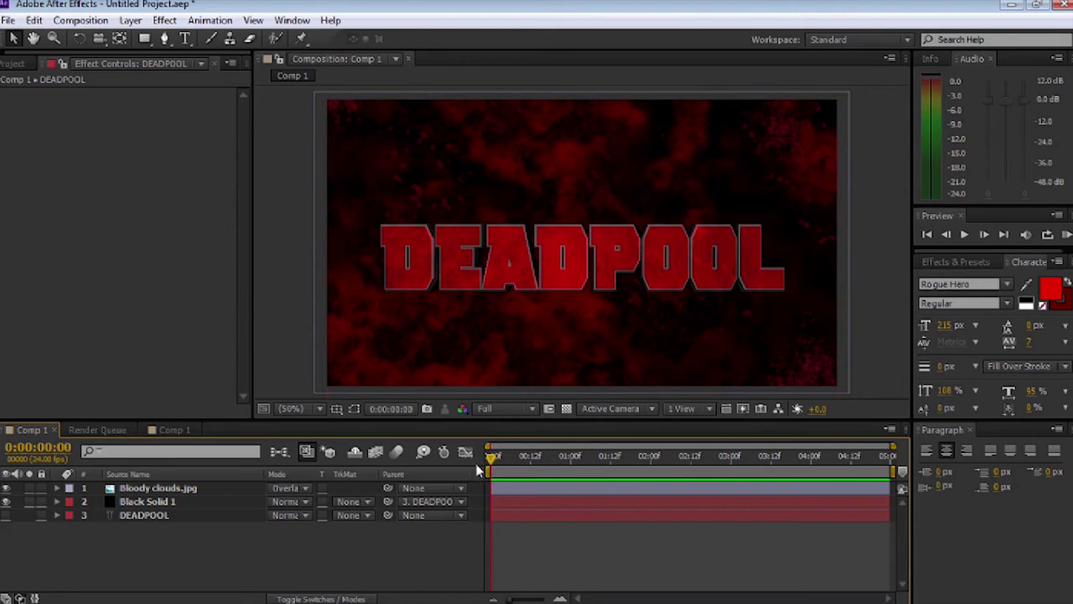
{"action": "left_click", "coordinate": [146, 518]}
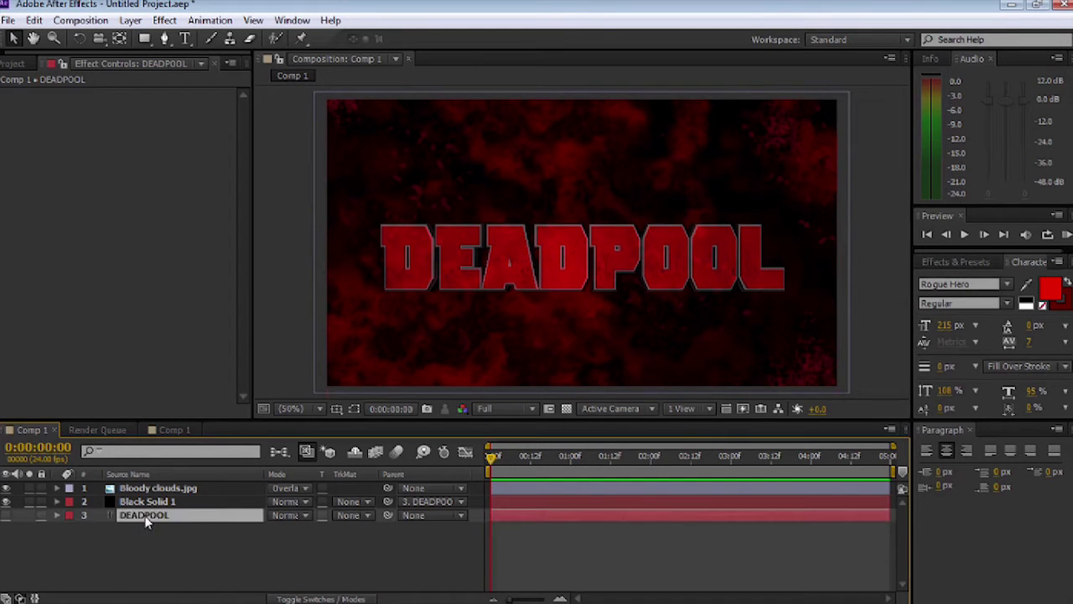
{"action": "left_click", "coordinate": [426, 503]}
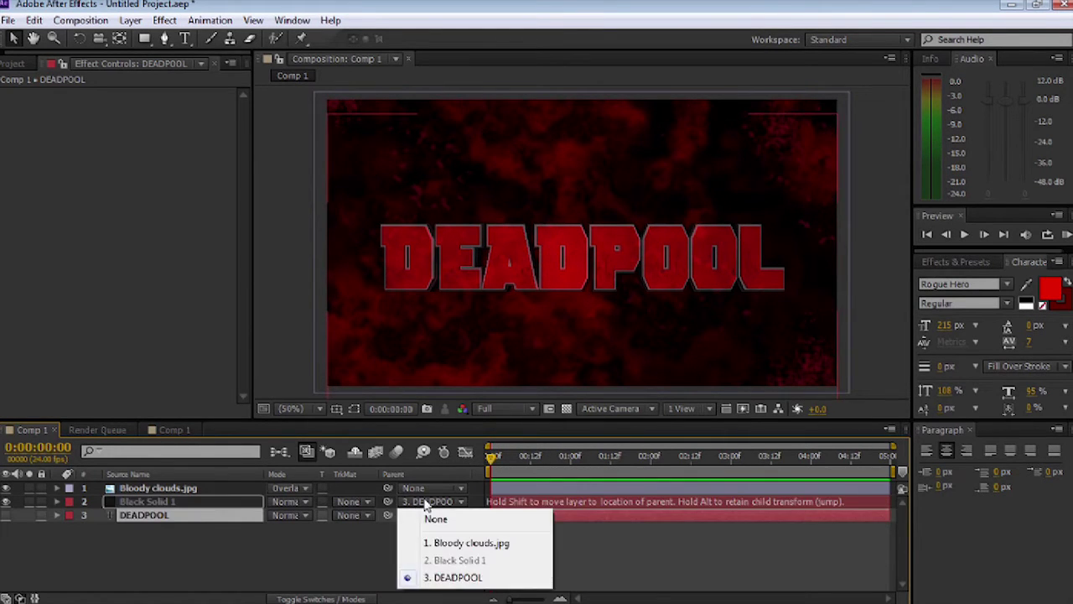
{"action": "left_click", "coordinate": [430, 578]}
Set a 650% Scale keyframe on DEADPOOL at frame 0, then step to frame 2.
{"action": "left_click", "coordinate": [164, 522]}
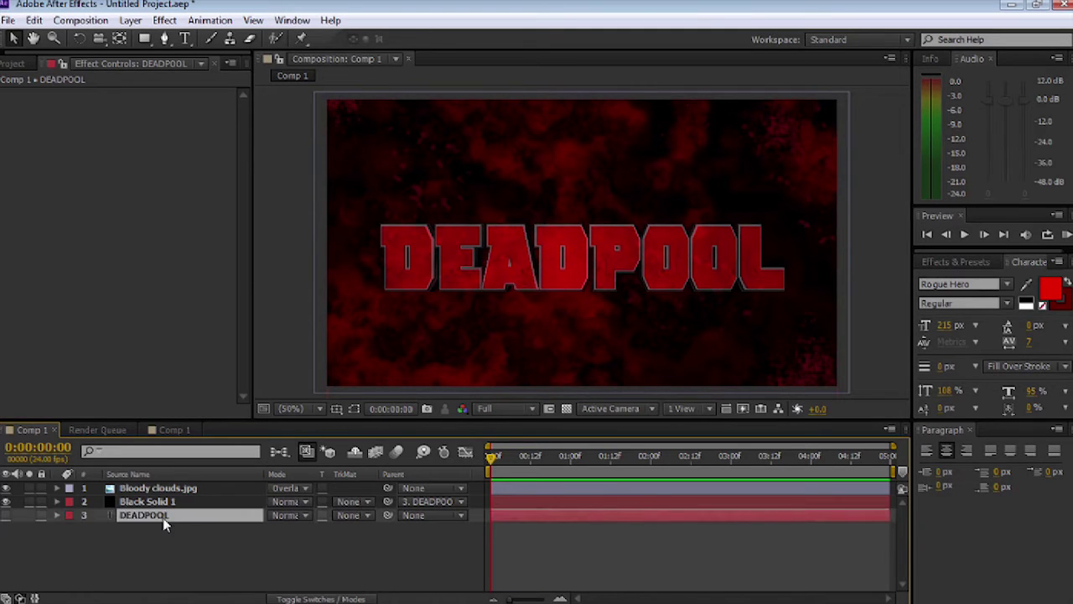
{"action": "key", "text": "s"}
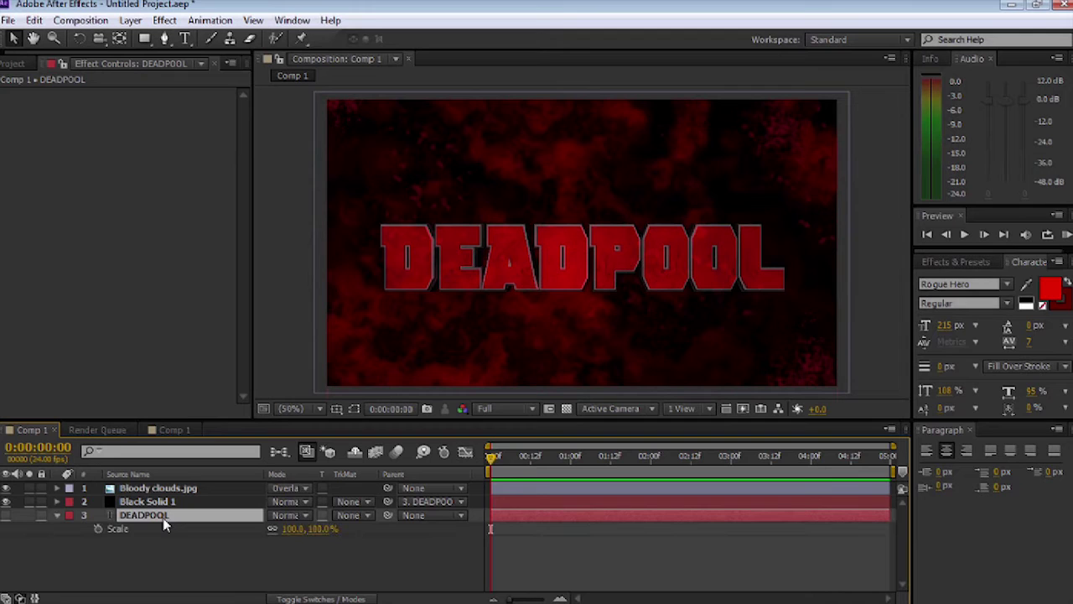
{"action": "left_click", "coordinate": [97, 528]}
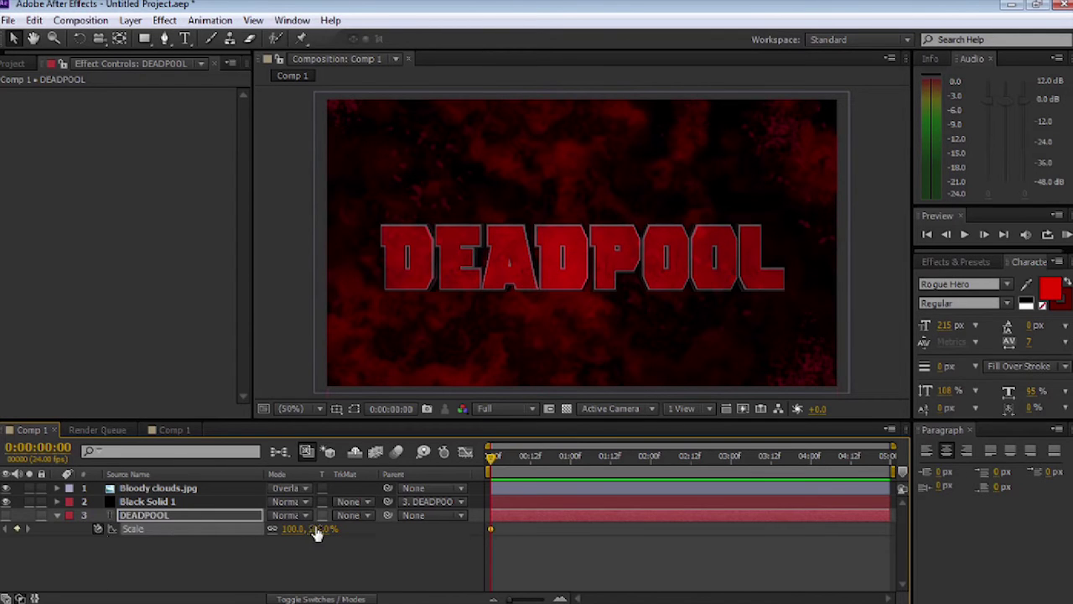
{"action": "left_click", "coordinate": [317, 530]}
{"action": "key", "text": "Return"}
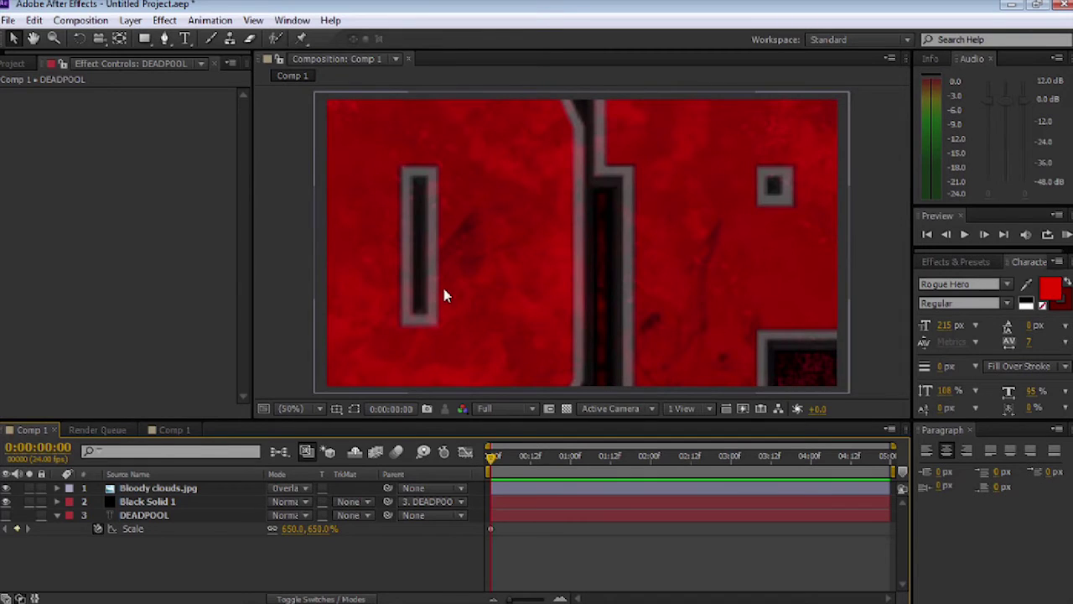
{"action": "key", "text": "Page_Down"}
{"action": "key", "text": "Page_Down"}
{"action": "left_click", "coordinate": [319, 530]}
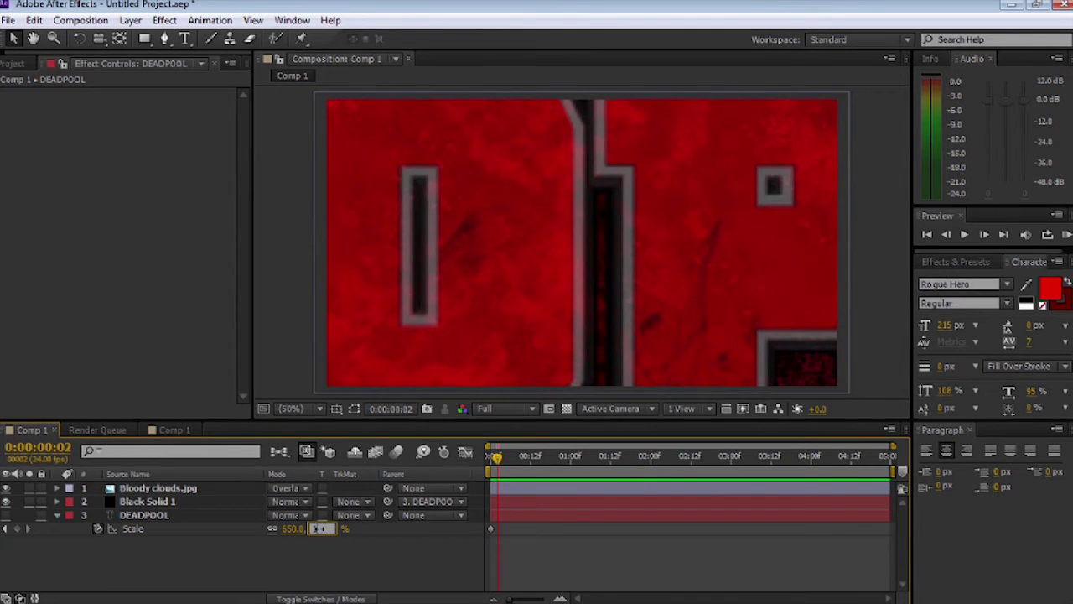
Key the title's scale at 100% on frame 2, 110% on frame 5, 100% on frame 7.
{"action": "key", "text": "Return"}
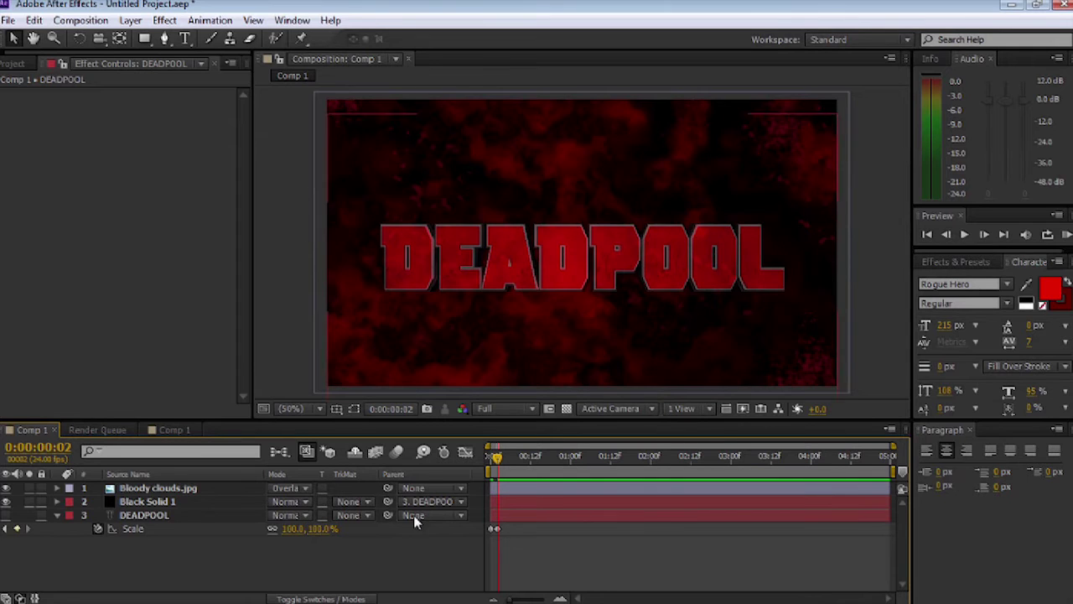
{"action": "key", "text": "Page_Down"}
{"action": "key", "text": "Page_Down"}
{"action": "key", "text": "Page_Down"}
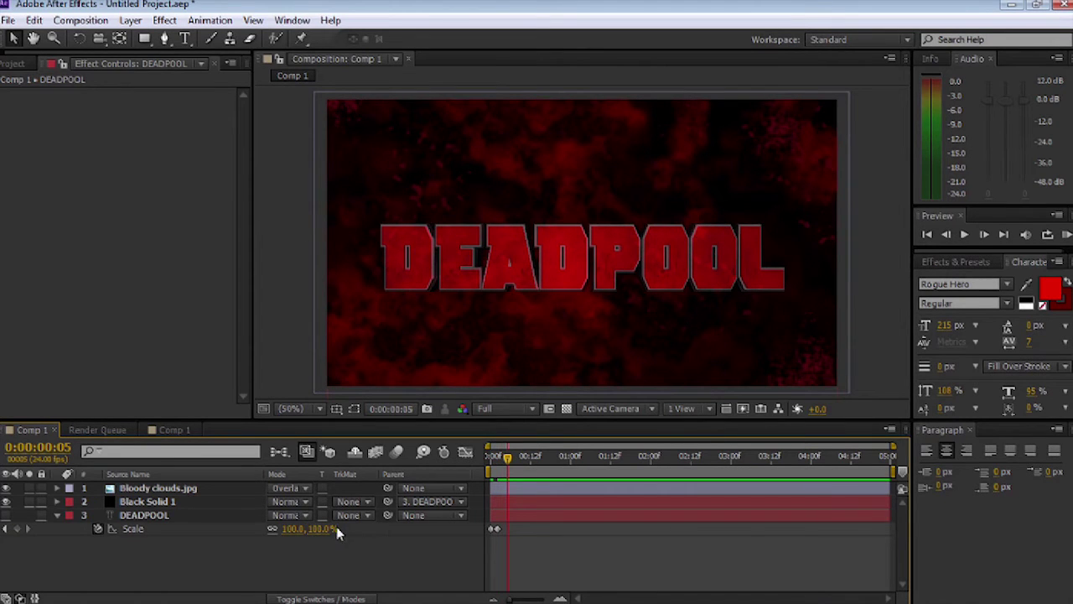
{"action": "left_click", "coordinate": [322, 531]}
{"action": "type", "text": "110"}
{"action": "key", "text": "Return"}
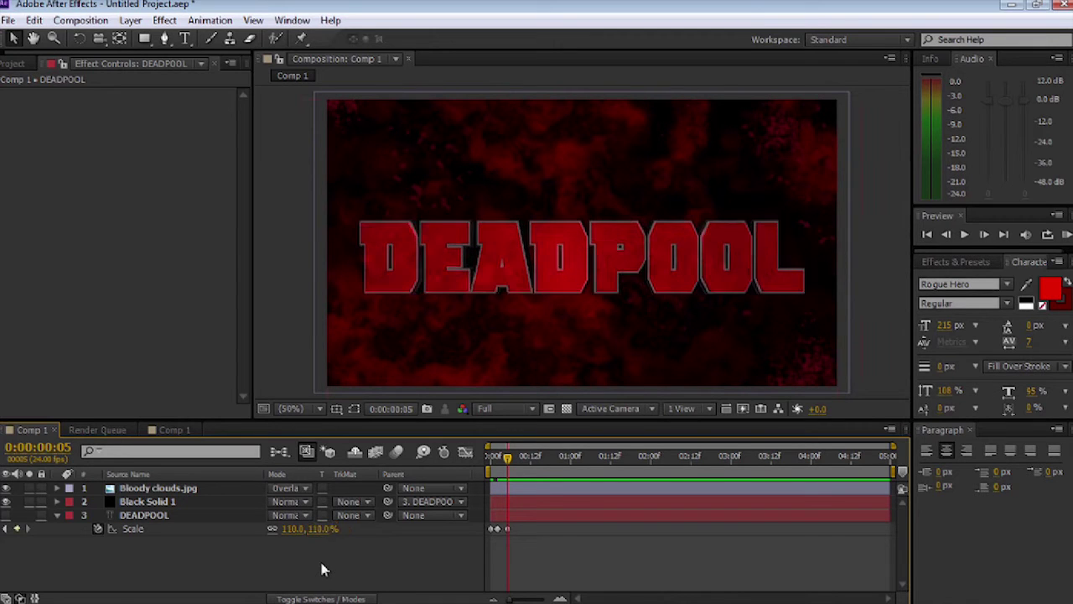
{"action": "key", "text": "Page_Down"}
{"action": "key", "text": "Page_Down"}
{"action": "left_click", "coordinate": [322, 529]}
{"action": "type", "text": "100"}
{"action": "key", "text": "Return"}
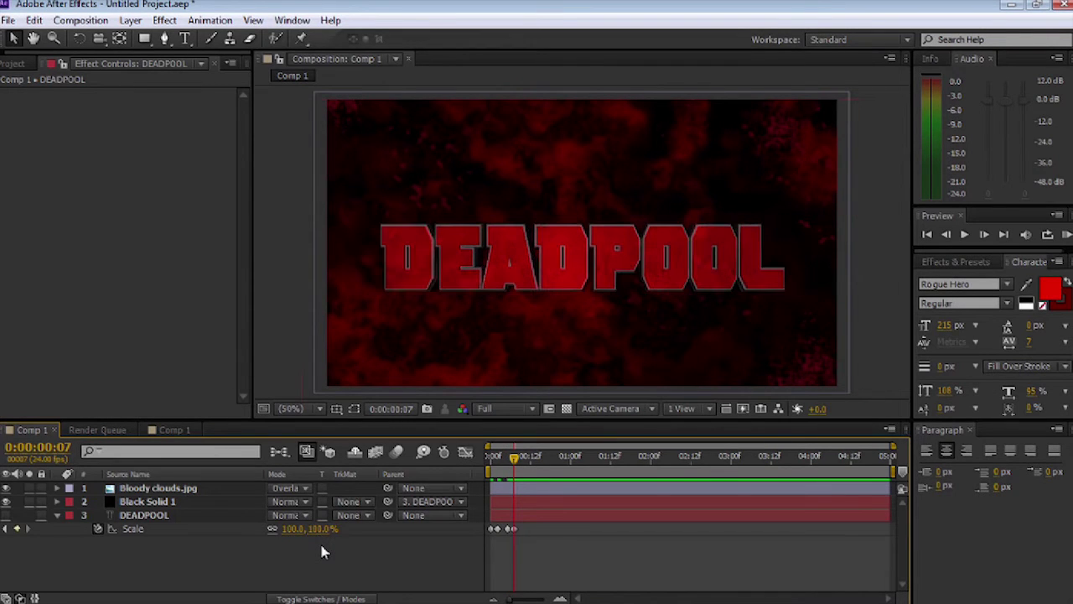
Key the title's scale at 99% on frame 9 and 105% on frame 13.
{"action": "key", "text": "Page_Down"}
{"action": "key", "text": "Page_Down"}
{"action": "left_click", "coordinate": [320, 529]}
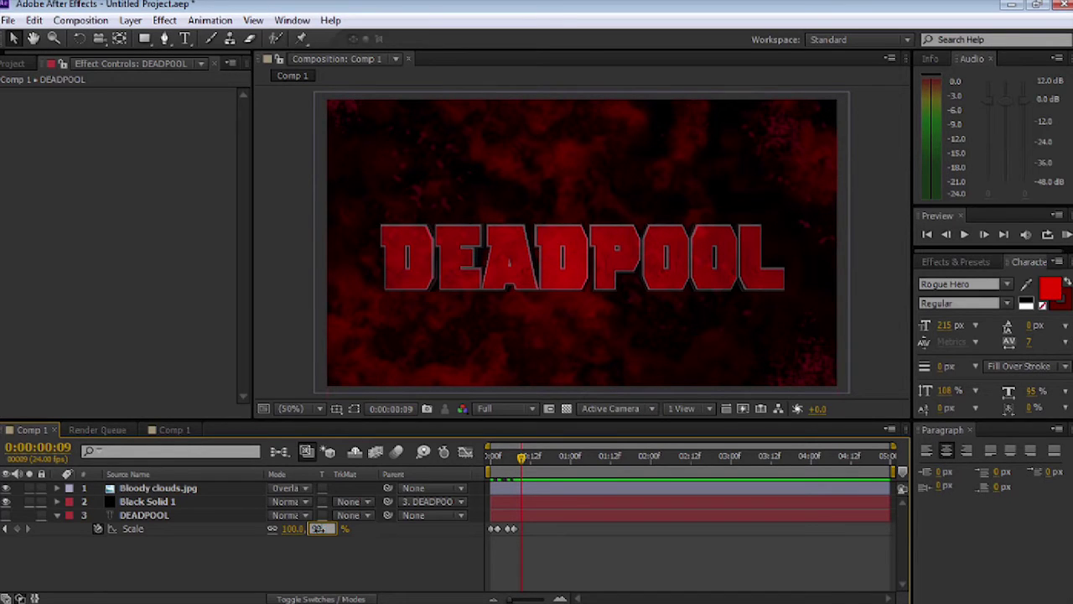
{"action": "type", "text": "99"}
{"action": "key", "text": "Return"}
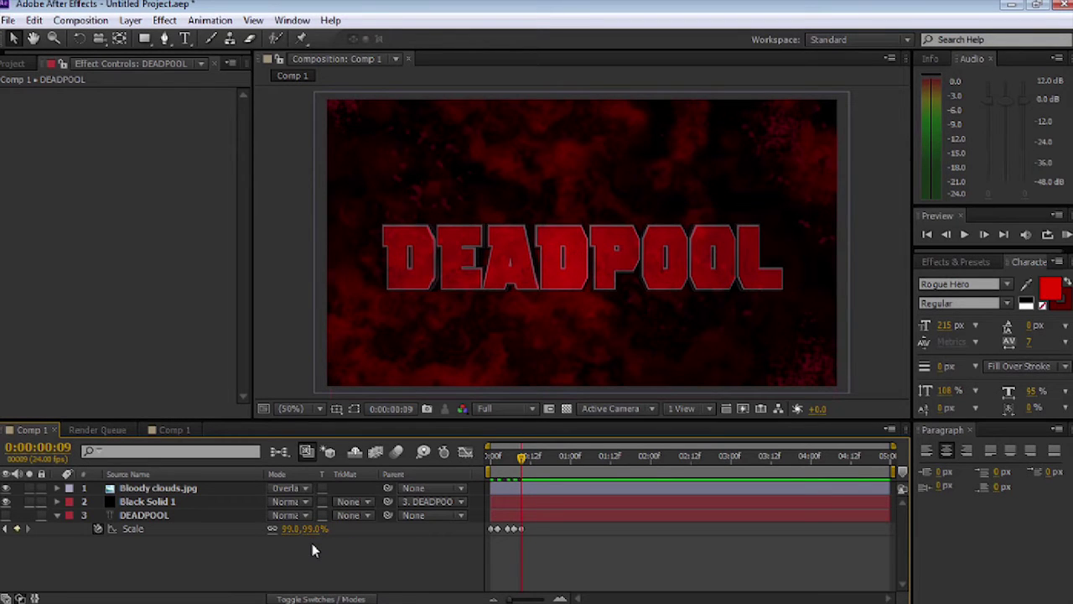
{"action": "key", "text": "Page_Down"}
{"action": "key", "text": "Page_Down"}
{"action": "key", "text": "Page_Down"}
{"action": "key", "text": "Page_Down"}
{"action": "left_click", "coordinate": [310, 528]}
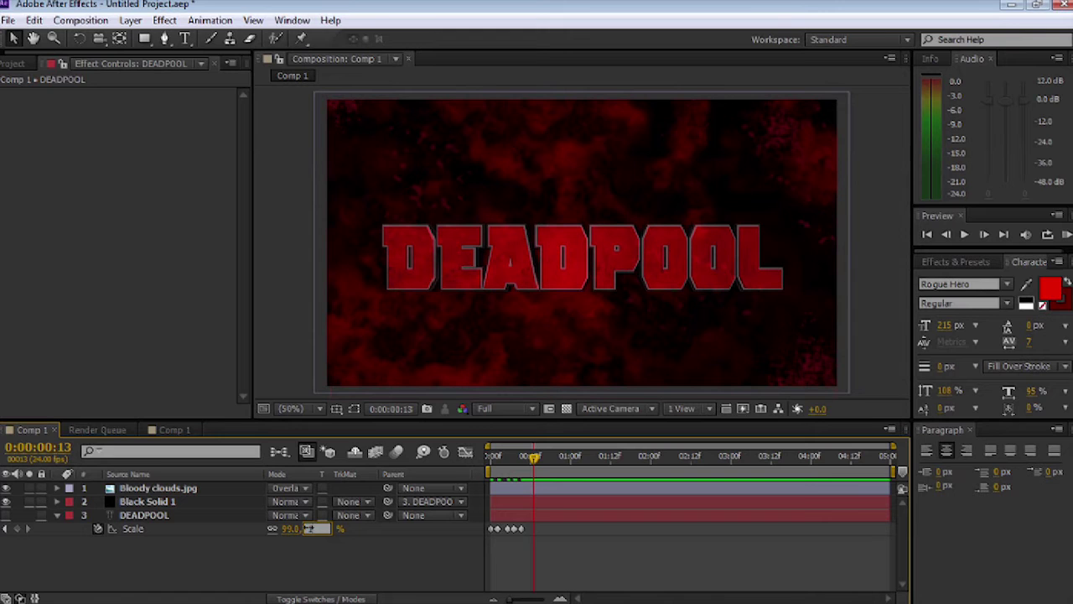
{"action": "type", "text": "105"}
{"action": "key", "text": "Return"}
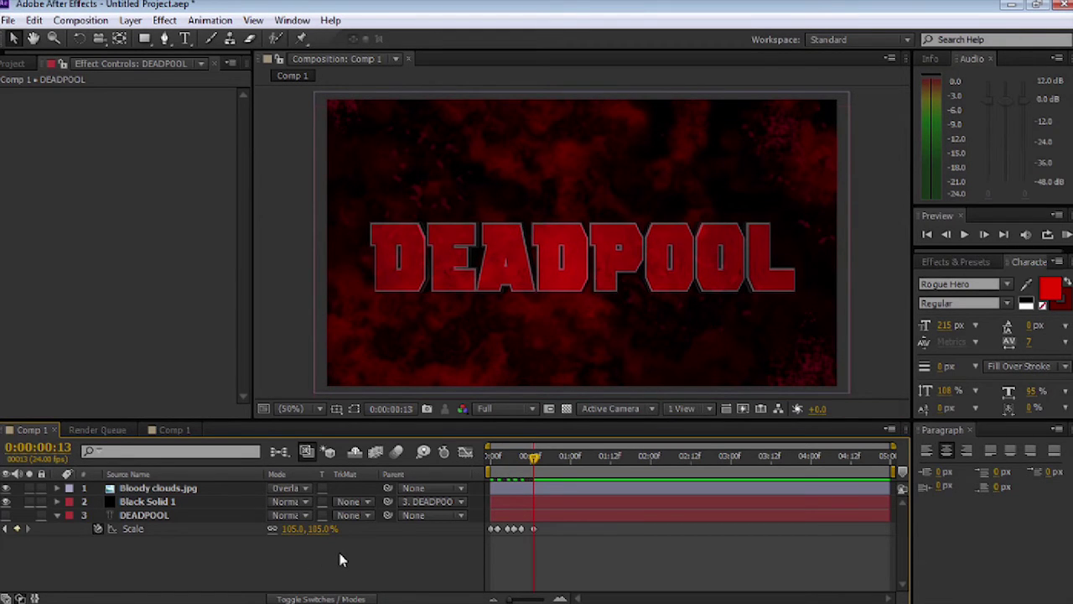
Play back the scale animation from the start and add a final 100% keyframe.
{"action": "key", "text": "Home"}
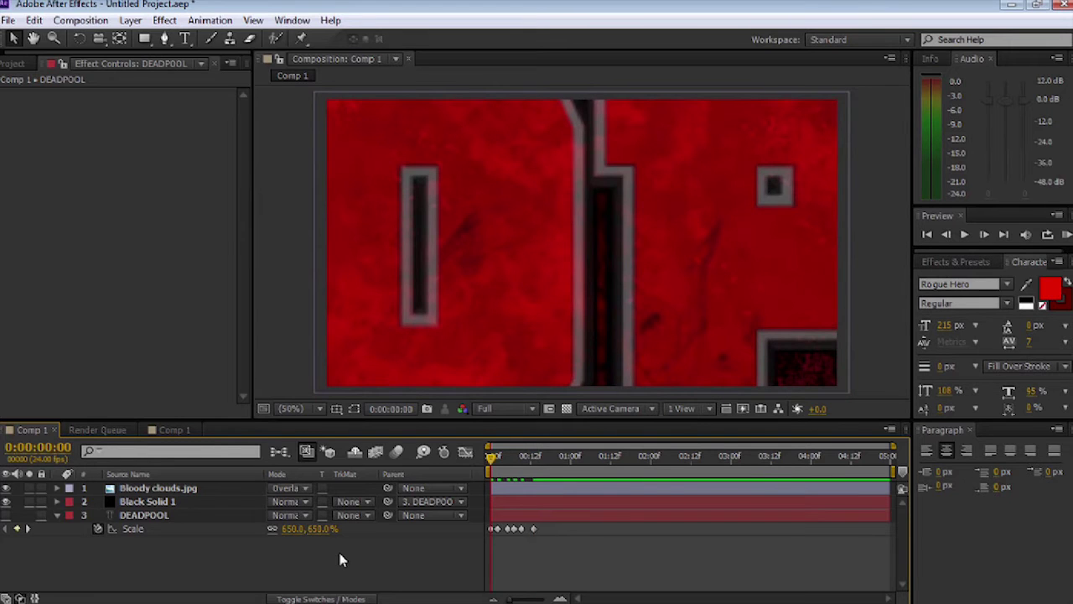
{"action": "key", "text": "space"}
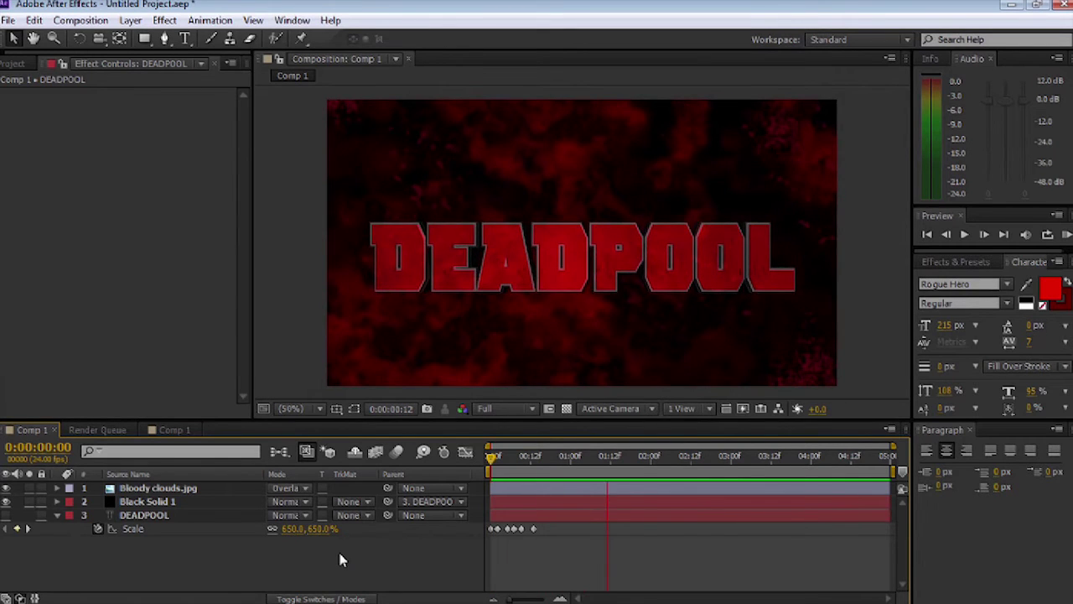
{"action": "key", "text": "Home"}
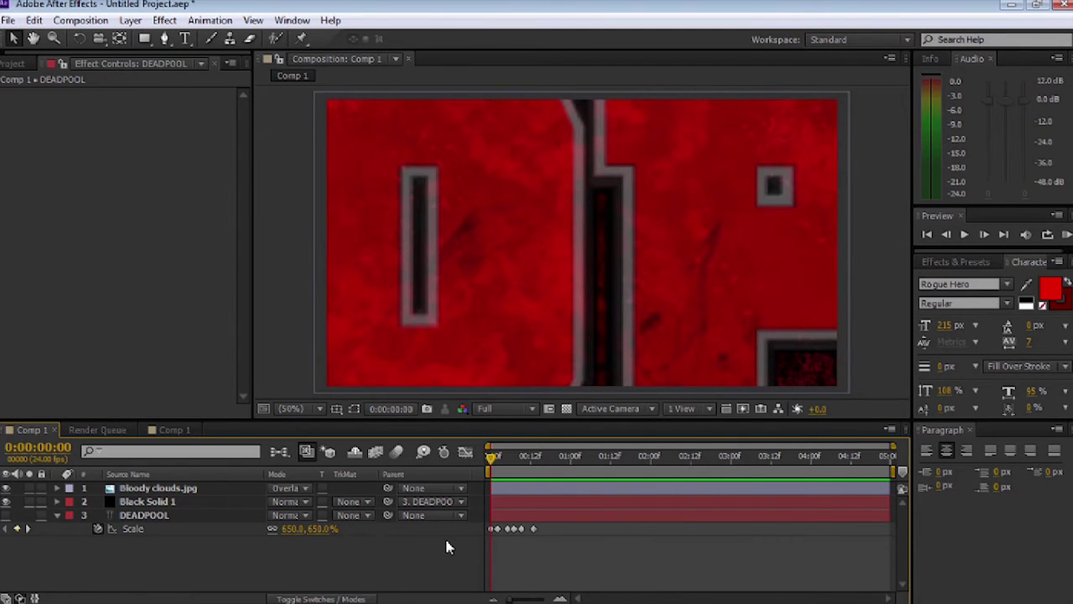
{"action": "left_click_drag", "start_coordinate": [492, 465], "coordinate": [540, 471]}
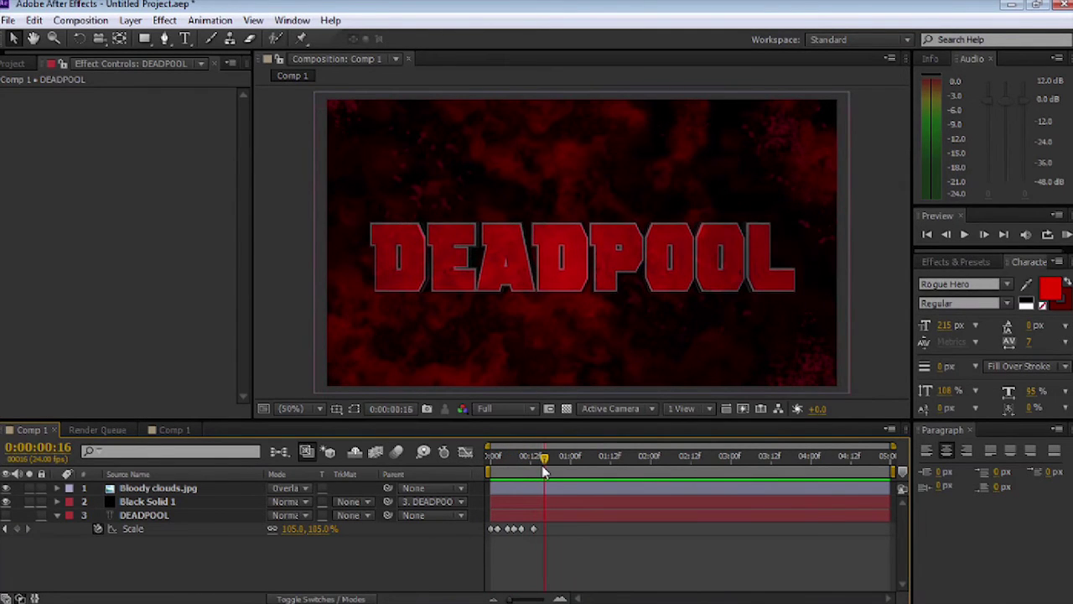
{"action": "left_click", "coordinate": [324, 529]}
{"action": "type", "text": "100"}
{"action": "key", "text": "Return"}
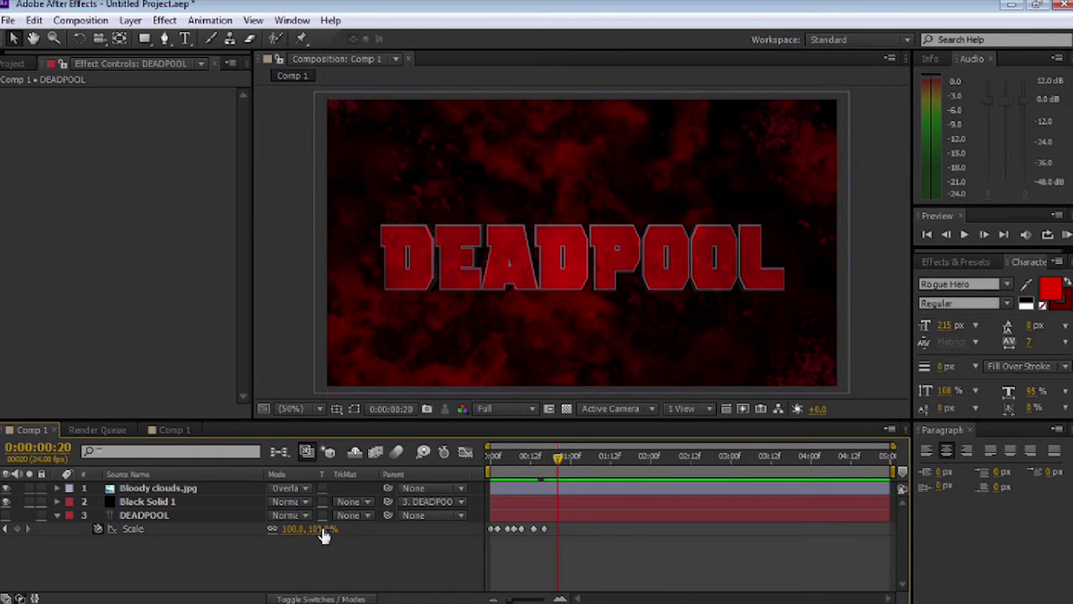
Key scale at 120%, then paste the keyframe group at frame 22 and two later times.
{"action": "left_click", "coordinate": [323, 529]}
{"action": "type", "text": "120"}
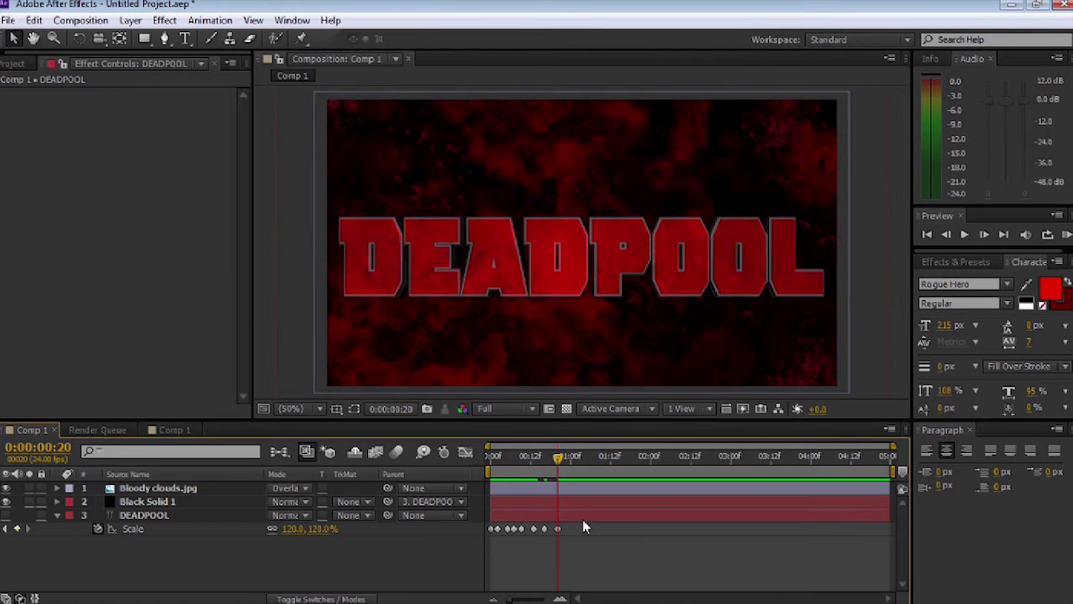
{"action": "left_click_drag", "start_coordinate": [584, 529], "coordinate": [507, 535]}
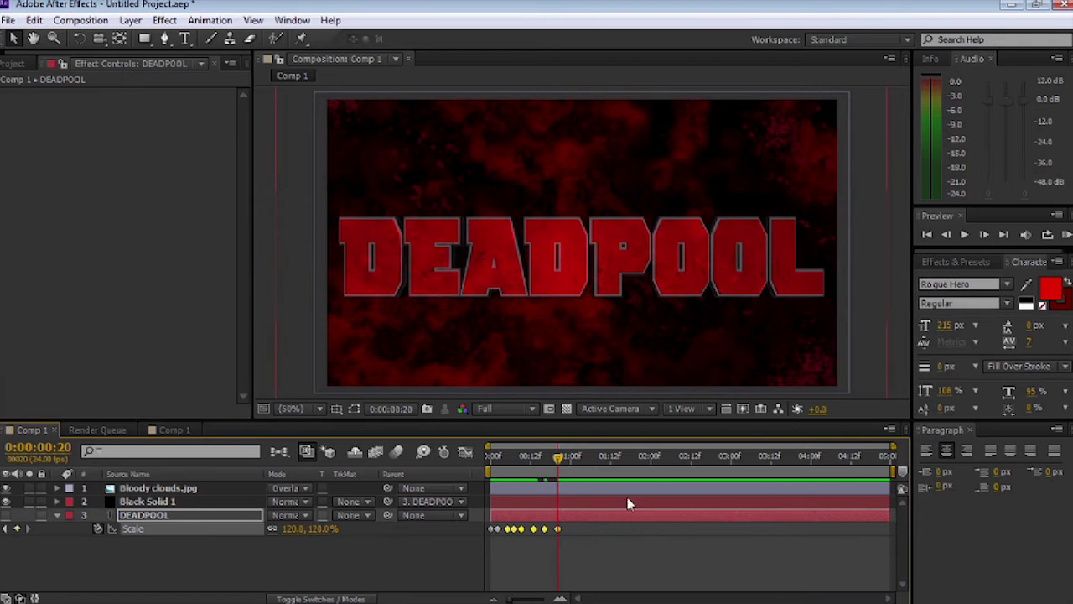
{"action": "left_click", "coordinate": [565, 462]}
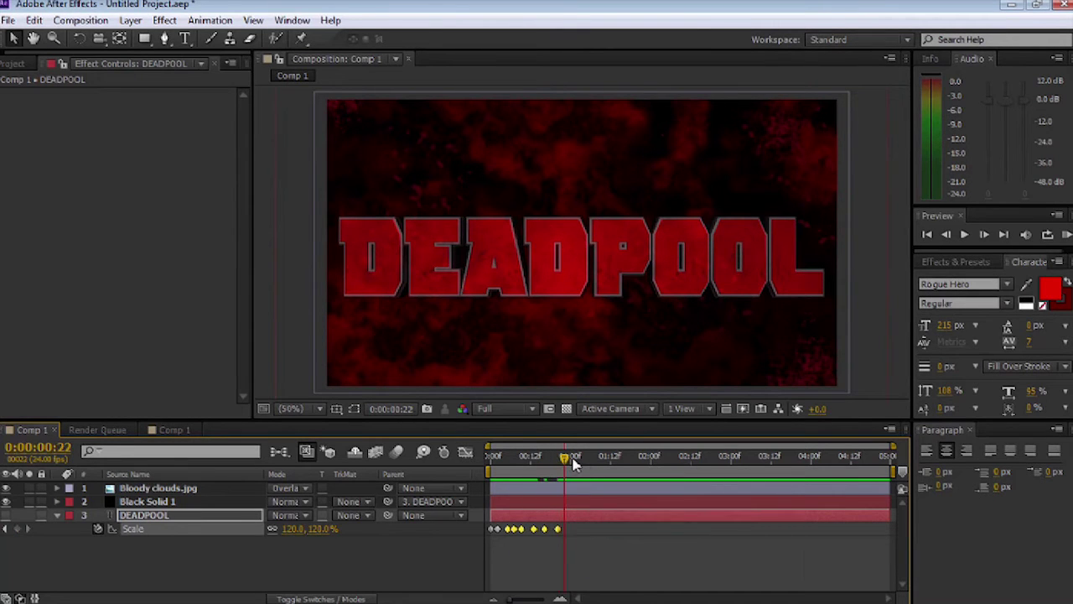
{"action": "key", "text": "ctrl+v"}
{"action": "left_click", "coordinate": [625, 466]}
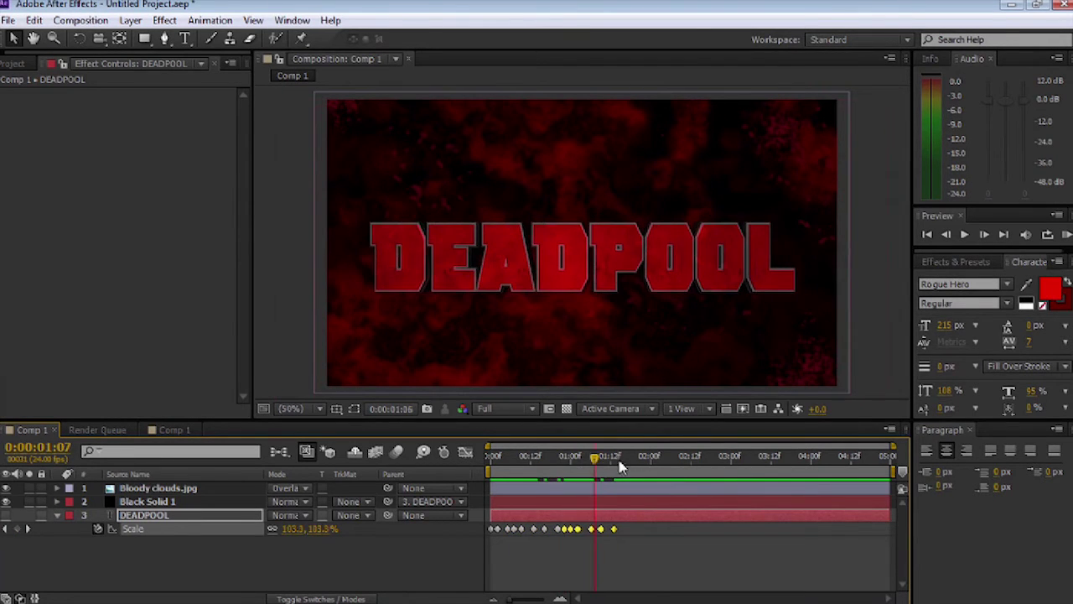
{"action": "key", "text": "ctrl+v"}
{"action": "left_click_drag", "start_coordinate": [627, 468], "coordinate": [866, 463]}
{"action": "key", "text": "ctrl+v"}
{"action": "key", "text": "ctrl+v"}
{"action": "key", "text": "ctrl+v"}
{"action": "left_click", "coordinate": [843, 542]}
Set the last Scale keyframe at 0:00:04:15 to 100%.
{"action": "left_click", "coordinate": [860, 529]}
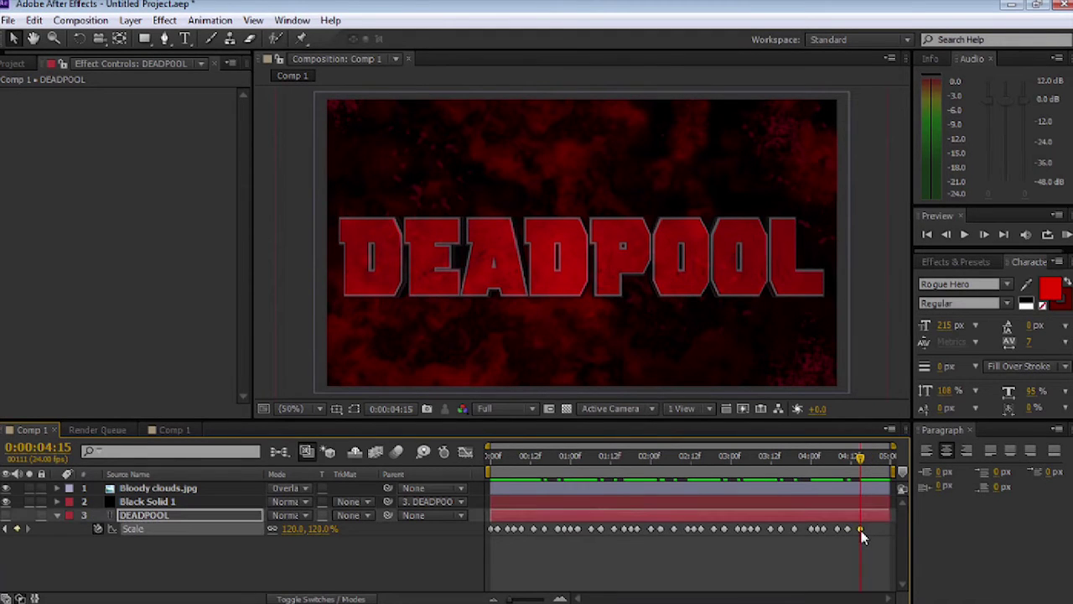
{"action": "left_click", "coordinate": [317, 529]}
{"action": "type", "text": "100"}
{"action": "key", "text": "Return"}
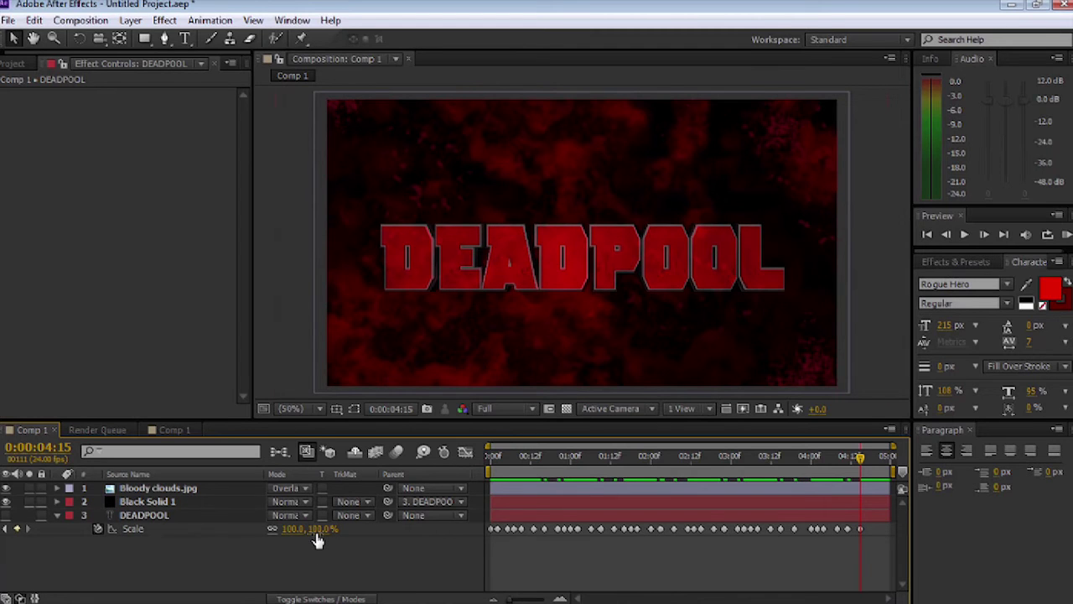
Key Scale at 650% one frame later, end the work area there, and preview.
{"action": "key", "text": "Page_Down"}
{"action": "left_click", "coordinate": [318, 529]}
{"action": "key", "text": "Return"}
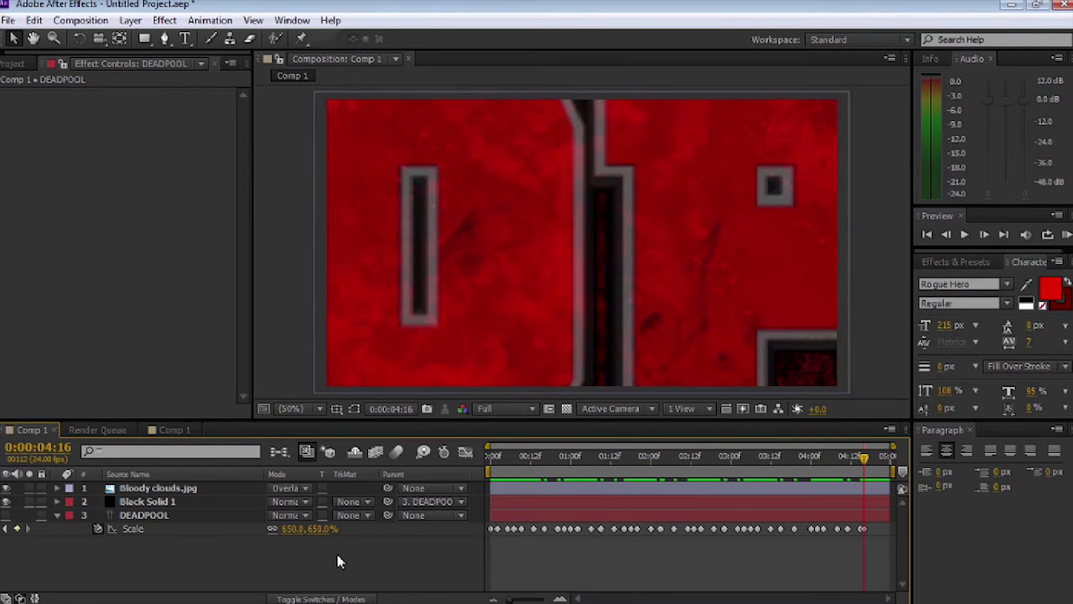
{"action": "key", "text": "n"}
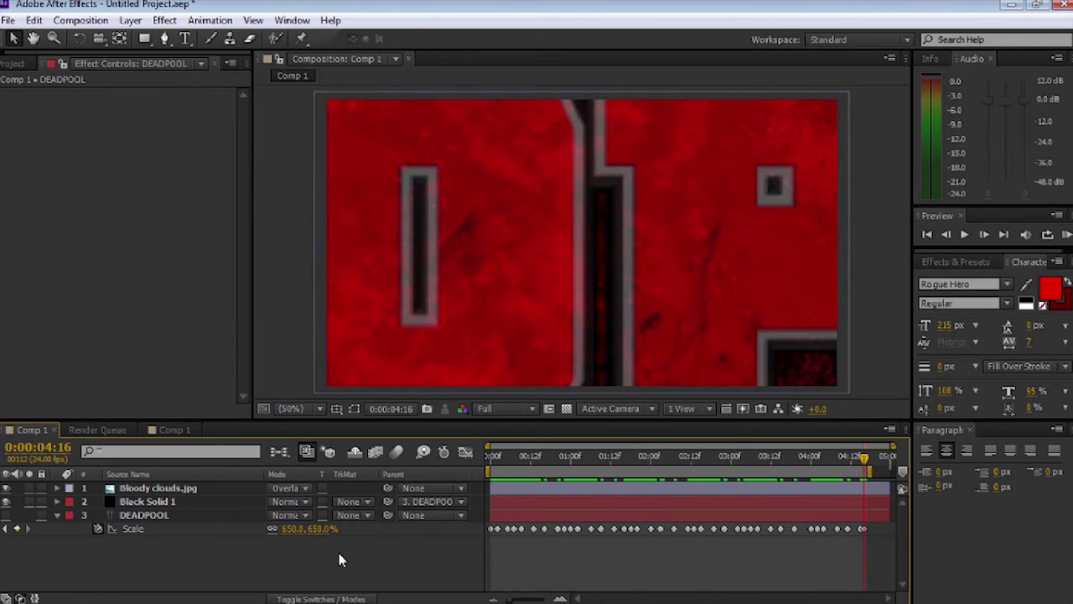
{"action": "key", "text": "KP_0"}
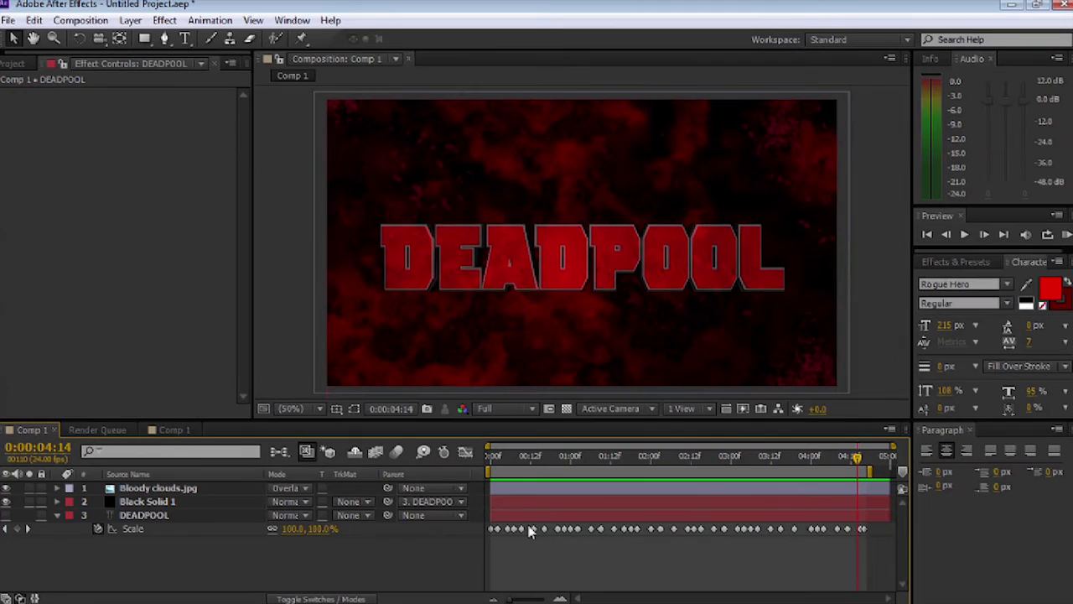
Change two mid-timeline 120% Scale keyframes to 100%.
{"action": "left_click", "coordinate": [553, 529]}
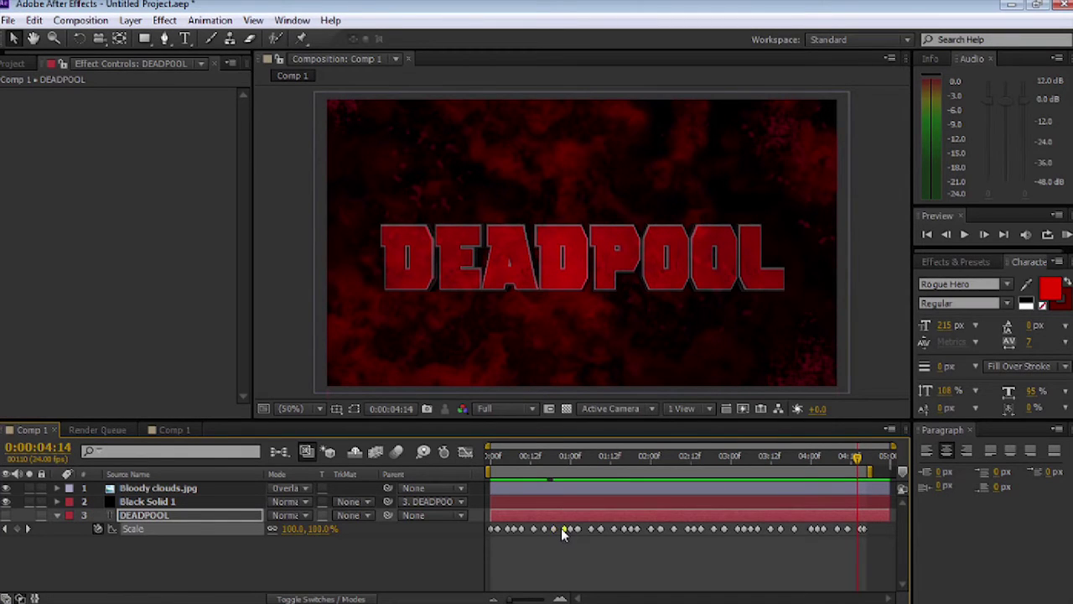
{"action": "left_click", "coordinate": [588, 529]}
{"action": "double_click", "coordinate": [614, 529]}
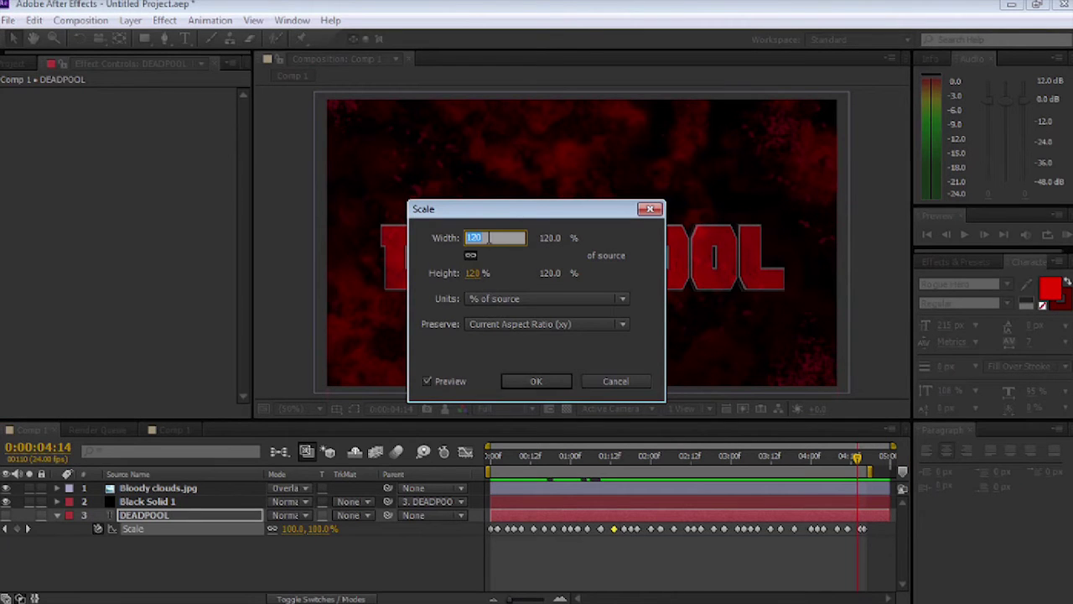
{"action": "type", "text": "1"}
{"action": "left_click", "coordinate": [528, 382]}
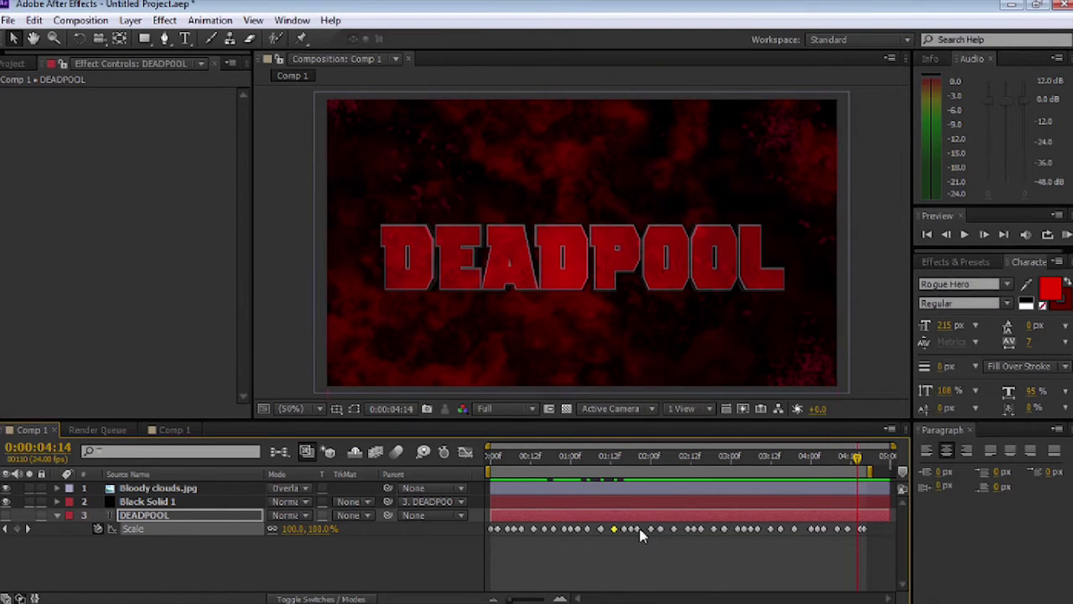
{"action": "double_click", "coordinate": [638, 532]}
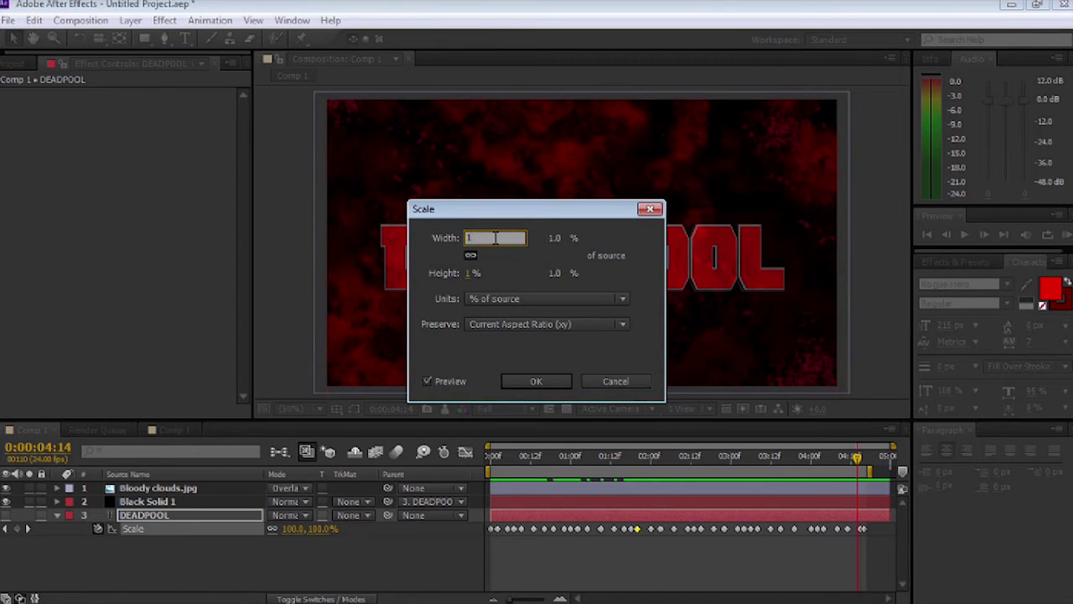
{"action": "type", "text": "100"}
{"action": "left_click", "coordinate": [537, 382]}
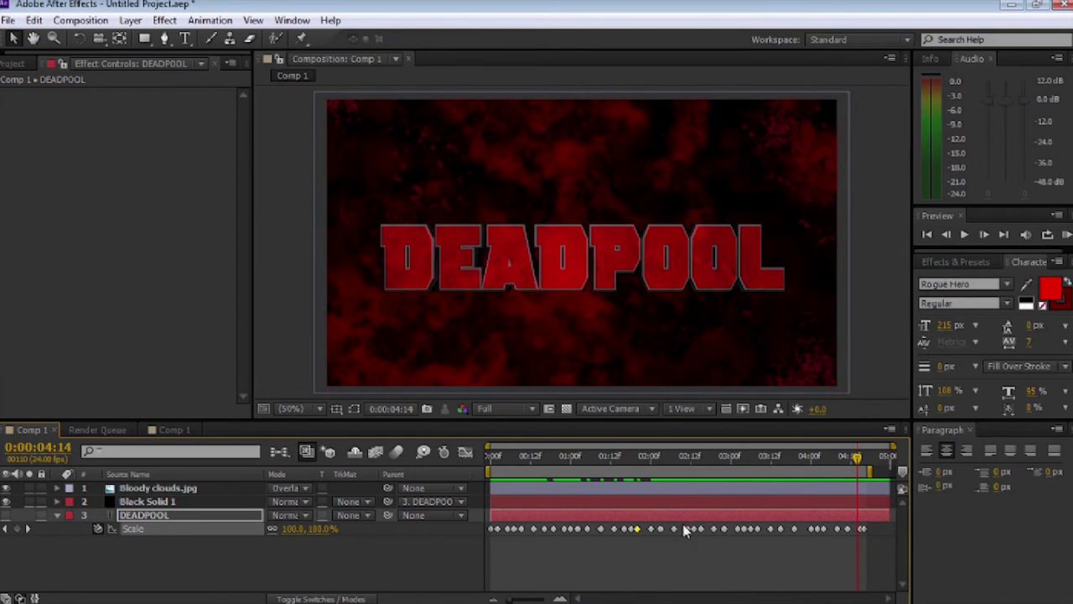
Set one more 120% keyframe to 100%, then stop the preview near the start.
{"action": "double_click", "coordinate": [674, 529]}
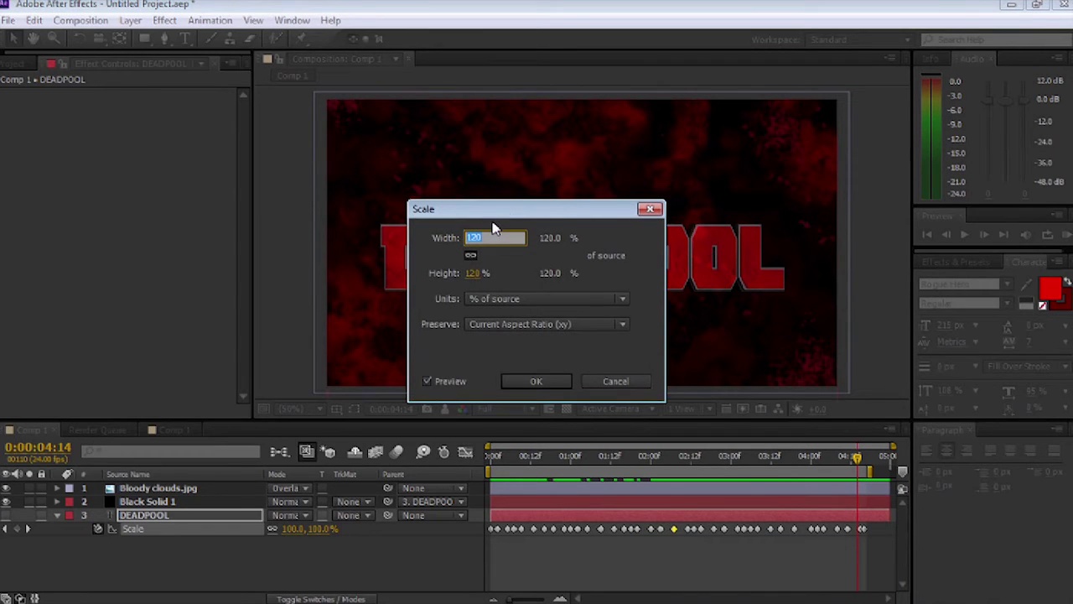
{"action": "type", "text": "100"}
{"action": "left_click", "coordinate": [537, 382]}
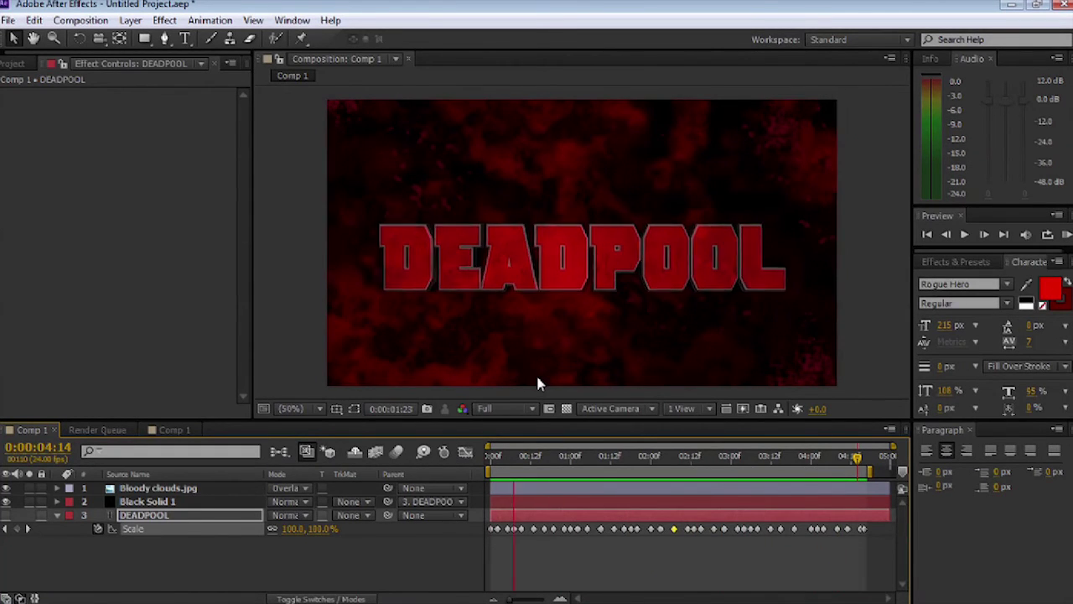
{"action": "left_click", "coordinate": [545, 302]}
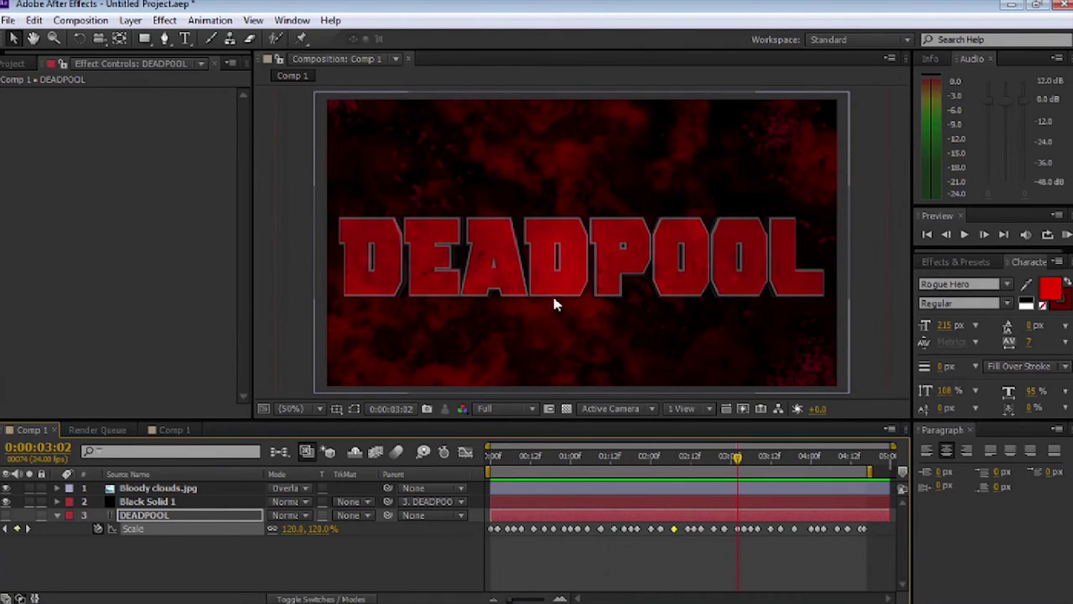
{"action": "left_click_drag", "start_coordinate": [493, 459], "coordinate": [498, 470]}
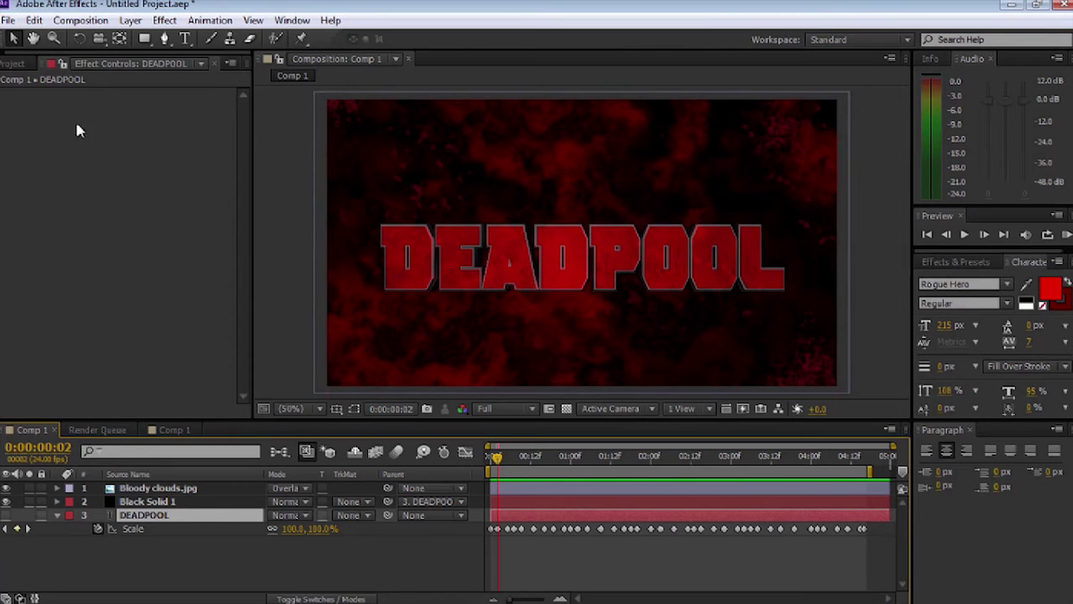
Import the Blood 1 through Blood 5 clips into the project.
{"action": "left_click", "coordinate": [18, 66]}
{"action": "double_click", "coordinate": [66, 291]}
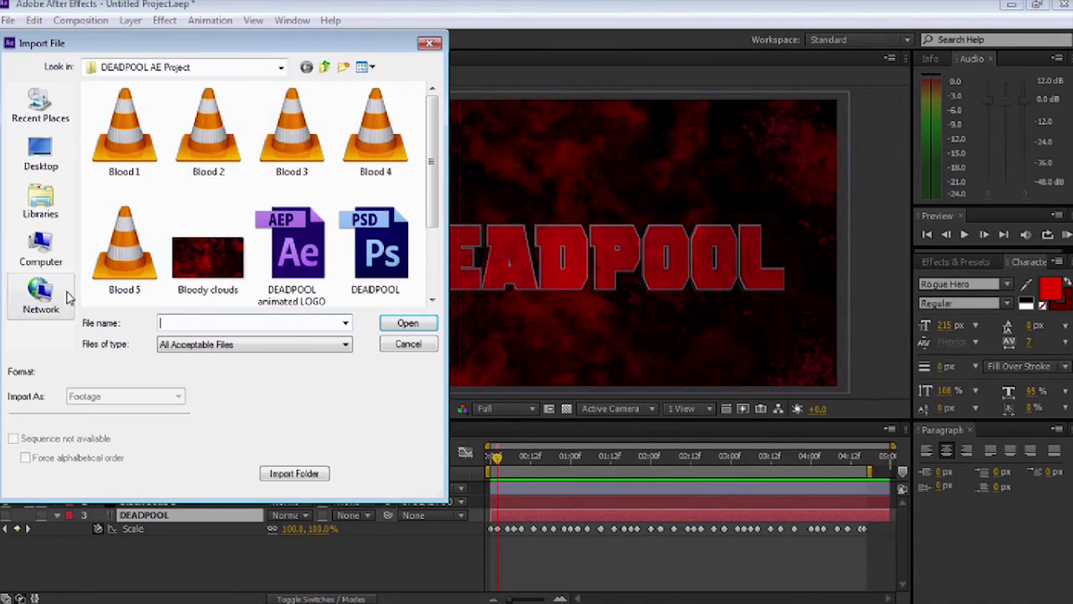
{"action": "left_click", "coordinate": [126, 126]}
{"action": "left_click", "coordinate": [124, 245], "text": "shift"}
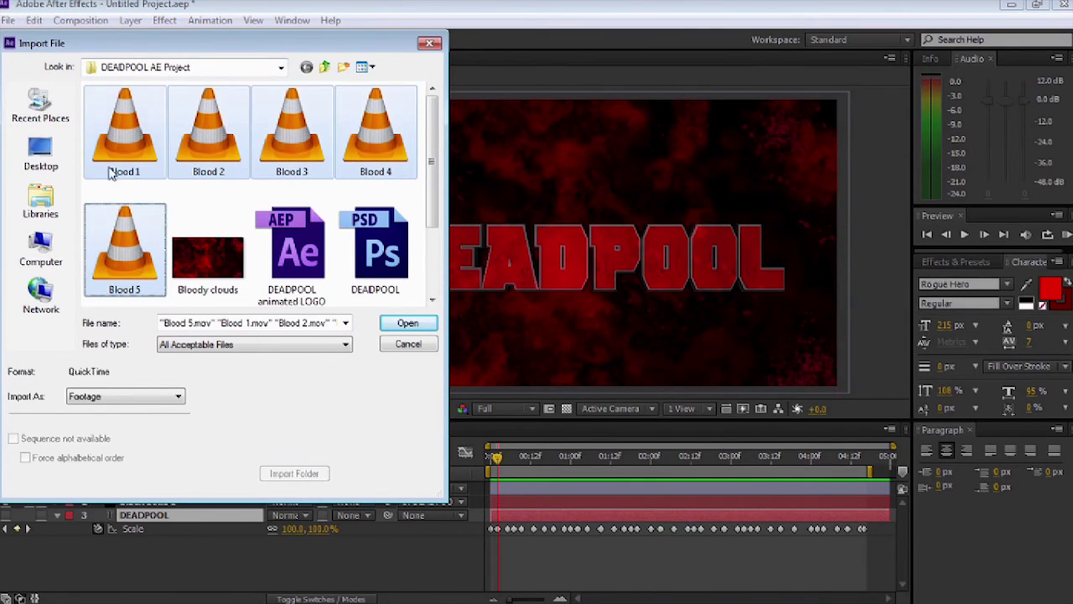
{"action": "left_click", "coordinate": [408, 322]}
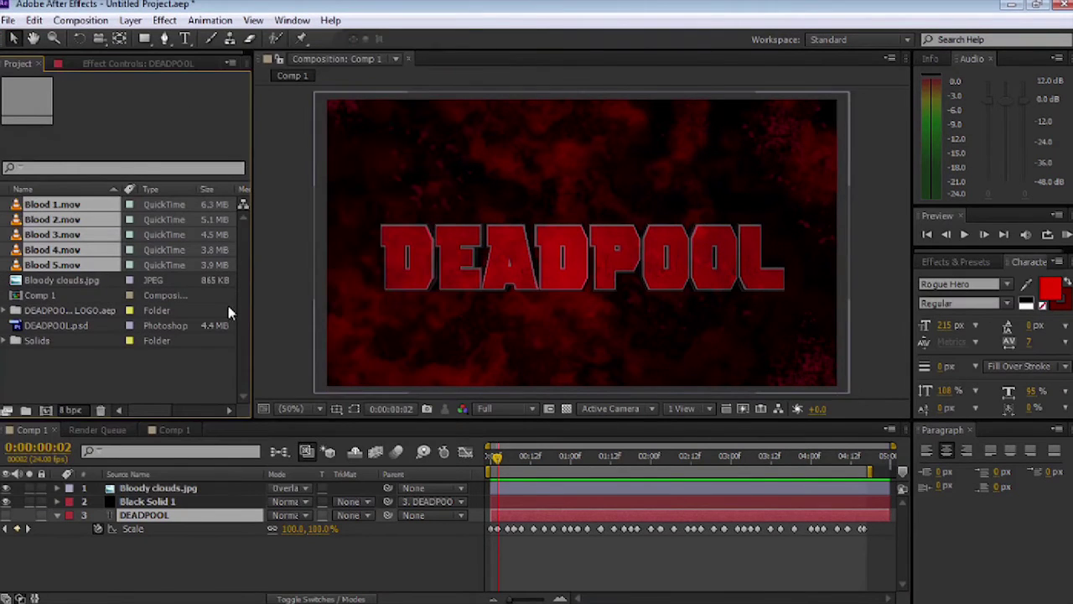
Play Blood 1.mov, Blood 2.mov and Blood 3.mov in the Footage panel.
{"action": "left_click", "coordinate": [11, 206]}
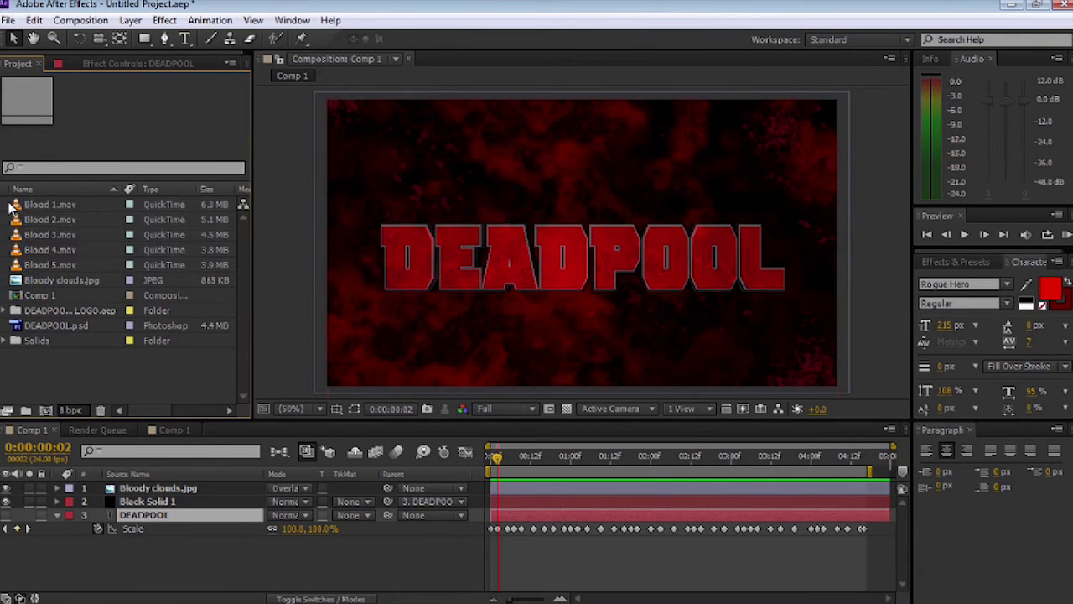
{"action": "double_click", "coordinate": [15, 207]}
{"action": "key", "text": "space"}
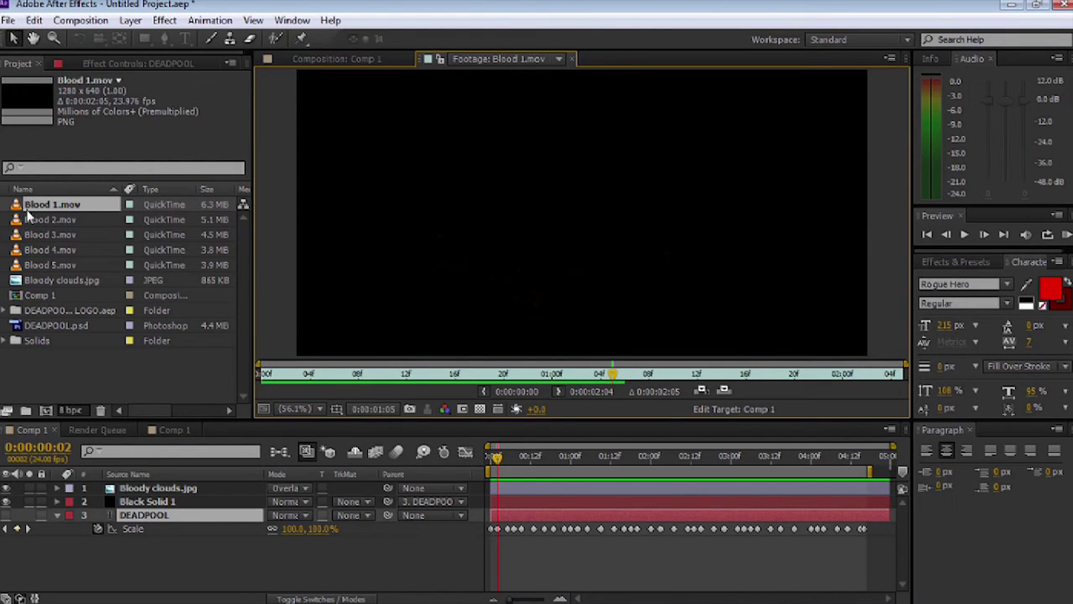
{"action": "double_click", "coordinate": [18, 221]}
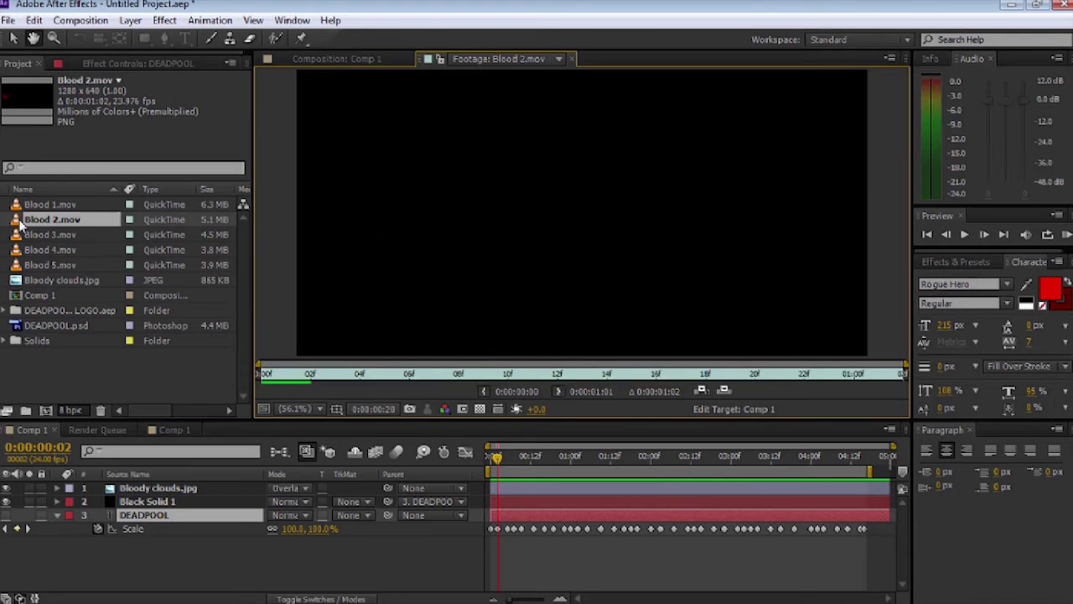
{"action": "double_click", "coordinate": [22, 235]}
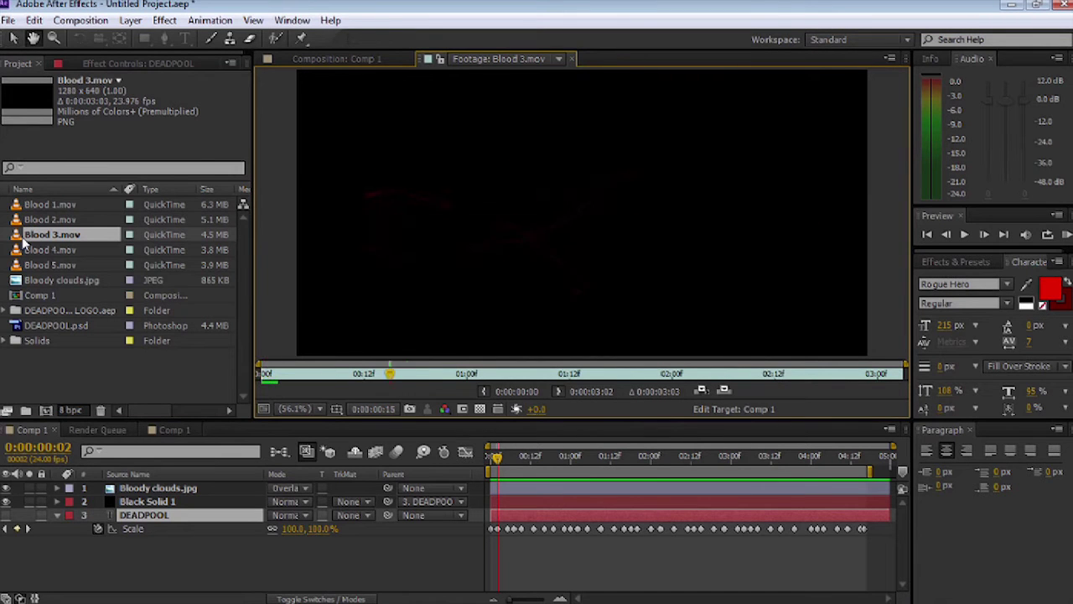
Add Blood 1.mov to Comp 1 and move it up and left.
{"action": "left_click", "coordinate": [572, 61]}
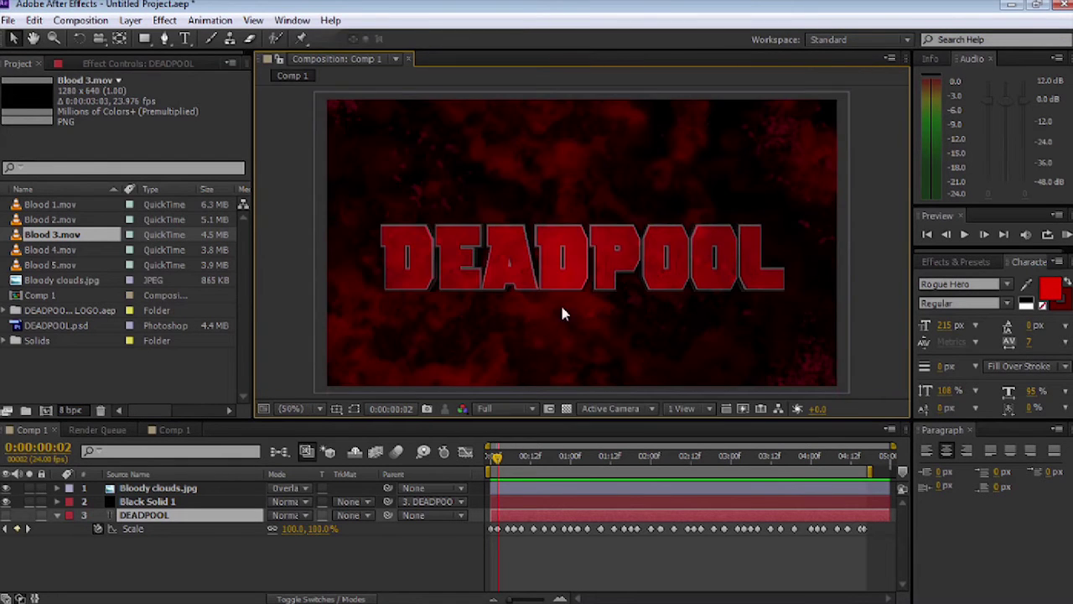
{"action": "left_click_drag", "start_coordinate": [494, 465], "coordinate": [495, 466]}
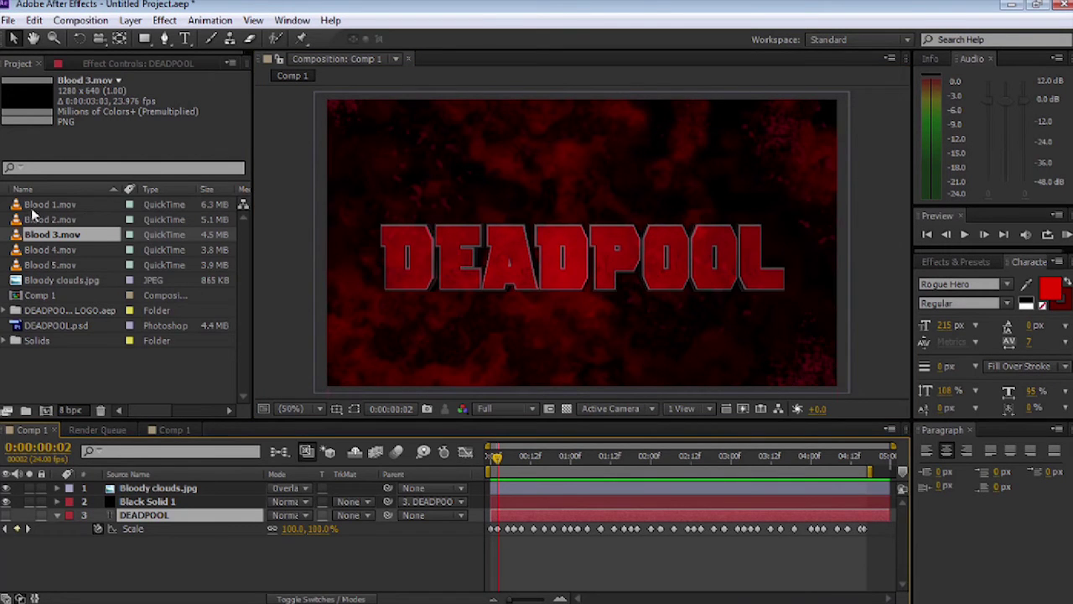
{"action": "left_click_drag", "start_coordinate": [33, 205], "coordinate": [579, 231]}
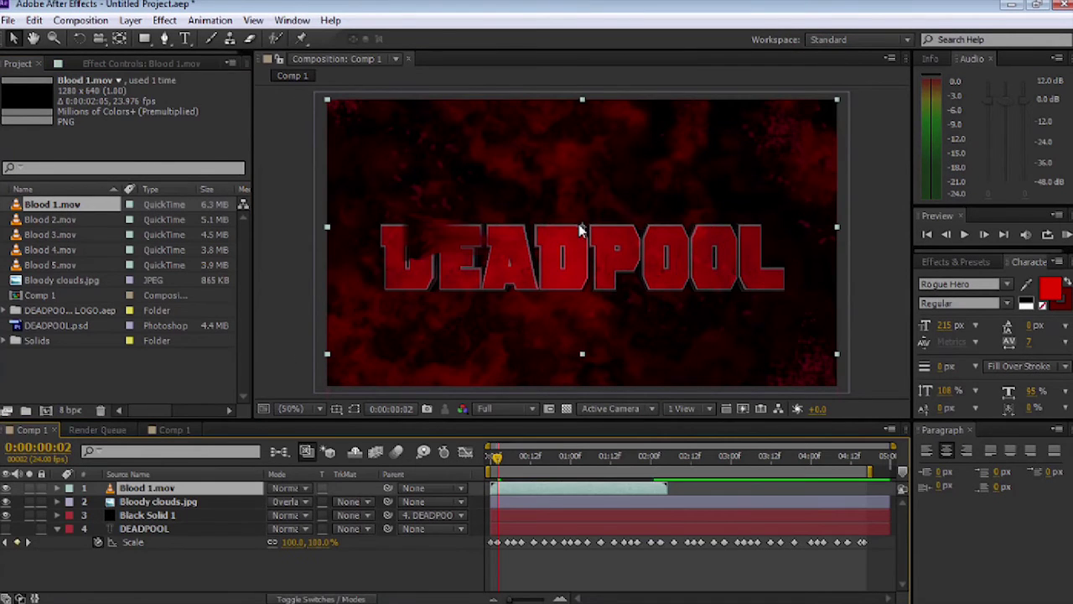
{"action": "left_click_drag", "start_coordinate": [743, 172], "coordinate": [648, 77]}
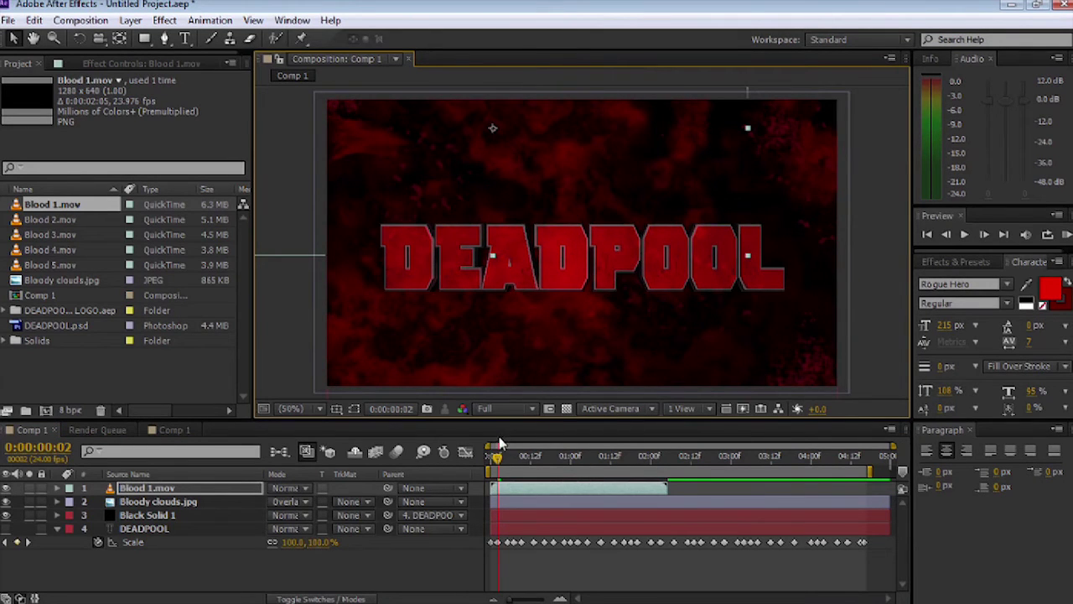
Preview the blood, then add Blood 2.mov as another layer.
{"action": "key", "text": "space"}
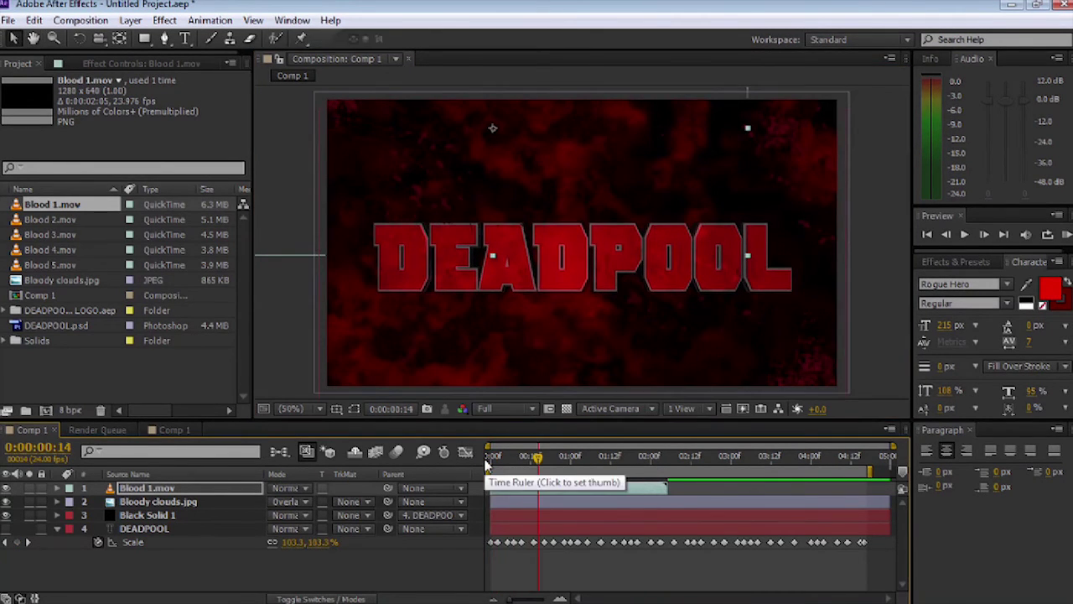
{"action": "left_click", "coordinate": [508, 462]}
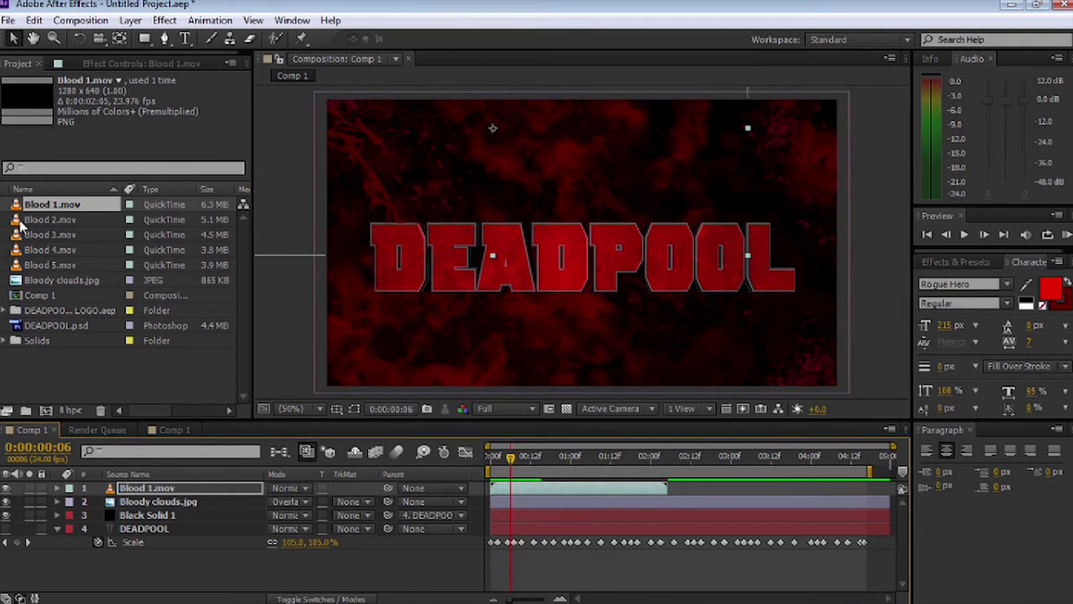
{"action": "left_click_drag", "start_coordinate": [20, 222], "coordinate": [534, 265]}
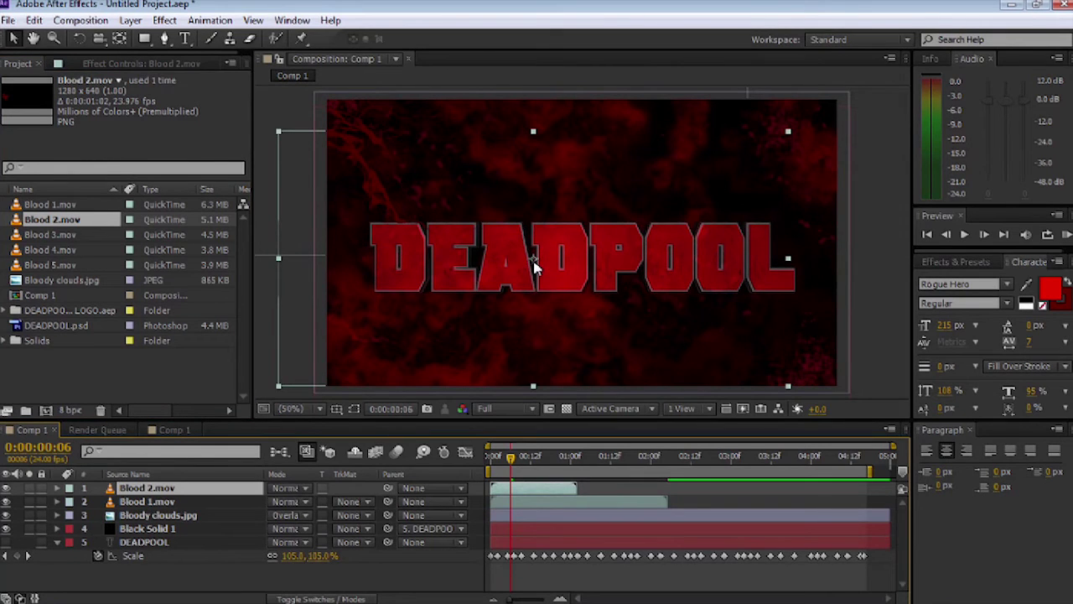
Rotate the Blood 2.mov layer to -89°.
{"action": "key", "text": "r"}
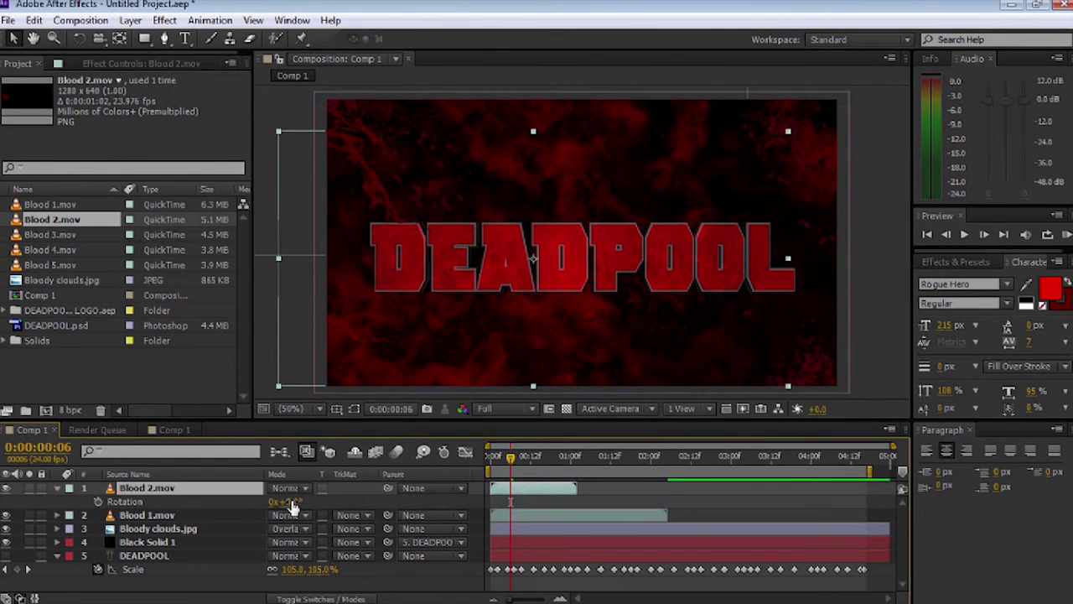
{"action": "left_click_drag", "start_coordinate": [292, 501], "coordinate": [225, 500]}
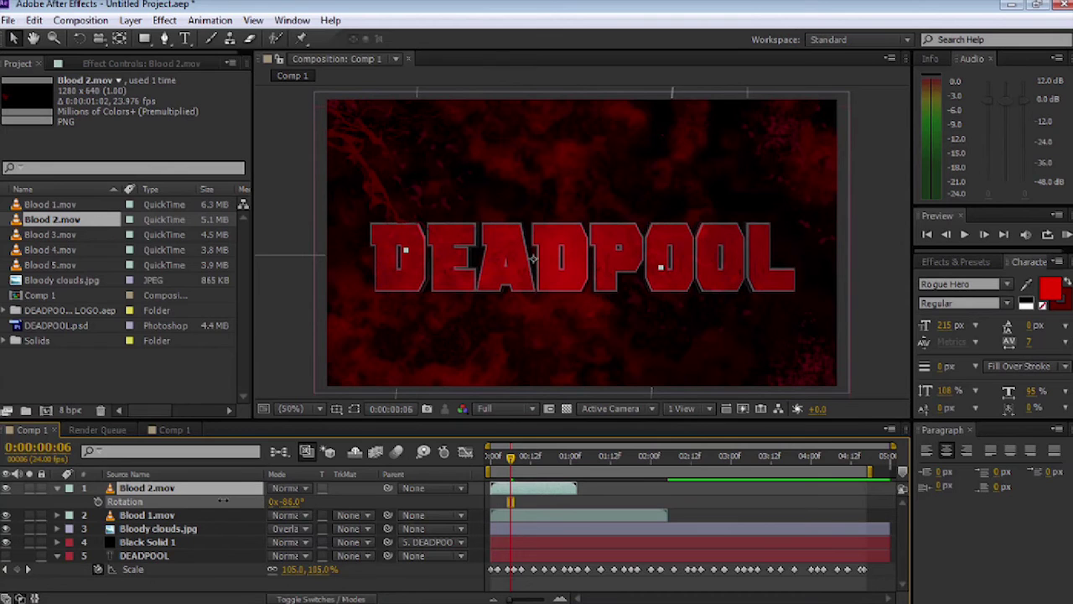
{"action": "key", "text": "Return"}
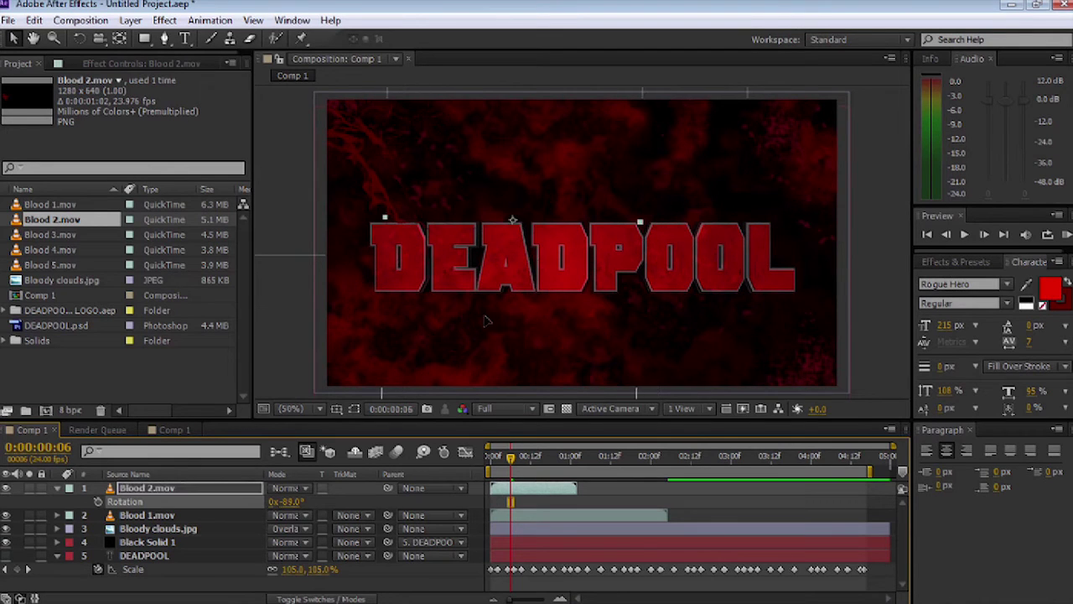
Nudge Blood 2 up and slightly left, then add Blood 3.mov to the comp.
{"action": "key", "text": "shift+Up"}
{"action": "key", "text": "shift+Up"}
{"action": "key", "text": "shift+Up"}
{"action": "key", "text": "shift+Up"}
{"action": "key", "text": "shift+Up"}
{"action": "key", "text": "shift+Up"}
{"action": "key", "text": "shift+Up"}
{"action": "key", "text": "shift+Up"}
{"action": "key", "text": "shift+Up"}
{"action": "key", "text": "shift+Up"}
{"action": "key", "text": "shift+Up"}
{"action": "key", "text": "shift+Up"}
{"action": "key", "text": "shift+Up"}
{"action": "key", "text": "shift+Up"}
{"action": "key", "text": "shift+Up"}
{"action": "key", "text": "shift+Up"}
{"action": "key", "text": "shift+Up"}
{"action": "key", "text": "shift+Up"}
{"action": "key", "text": "shift+Up"}
{"action": "key", "text": "shift+Up"}
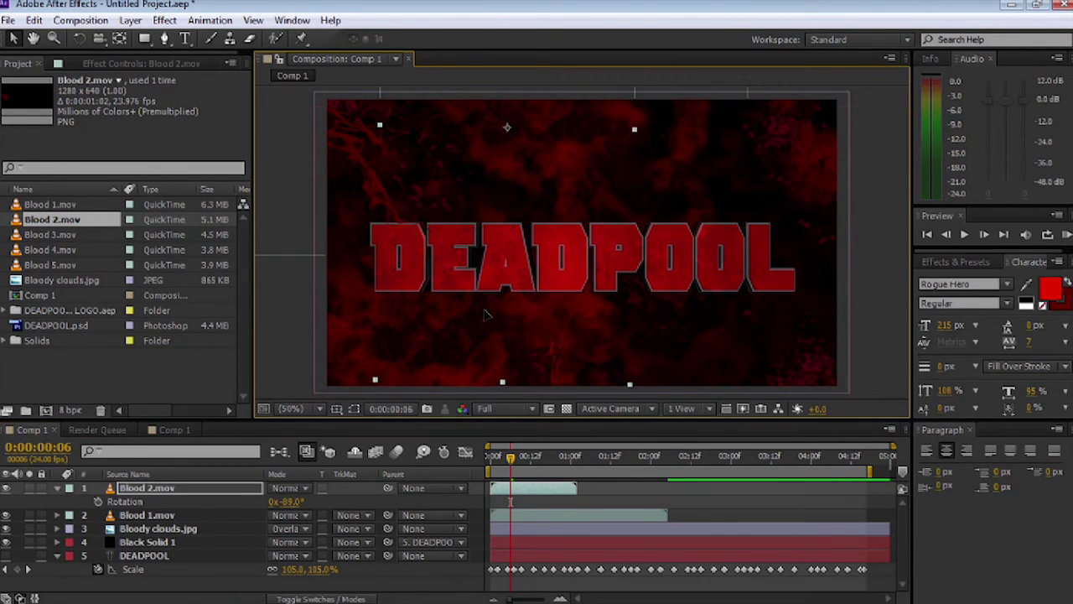
{"action": "left_click_drag", "start_coordinate": [485, 314], "coordinate": [470, 319]}
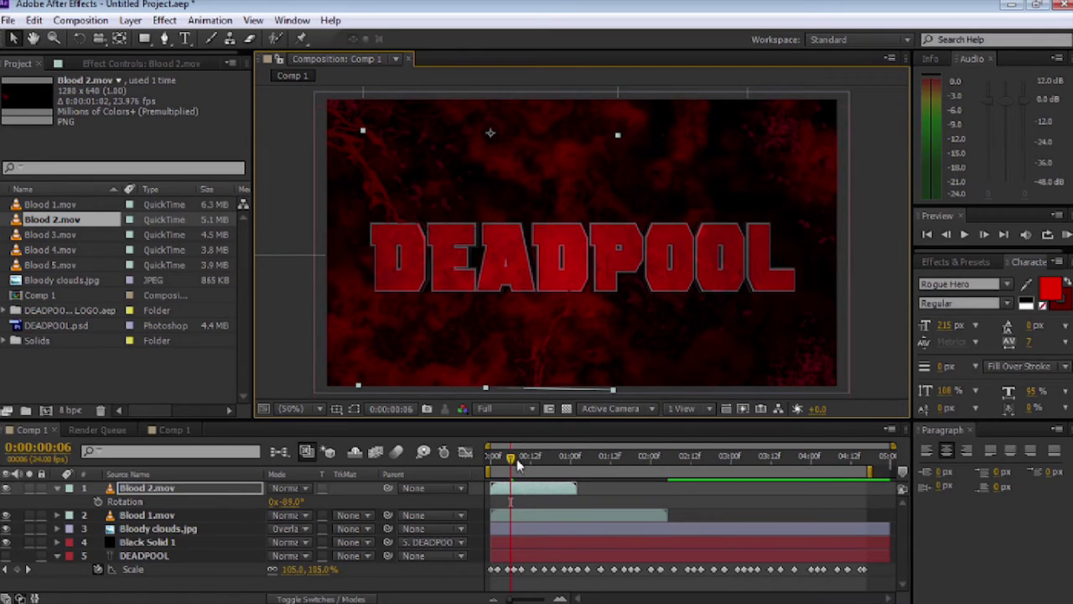
{"action": "left_click_drag", "start_coordinate": [511, 463], "coordinate": [528, 464]}
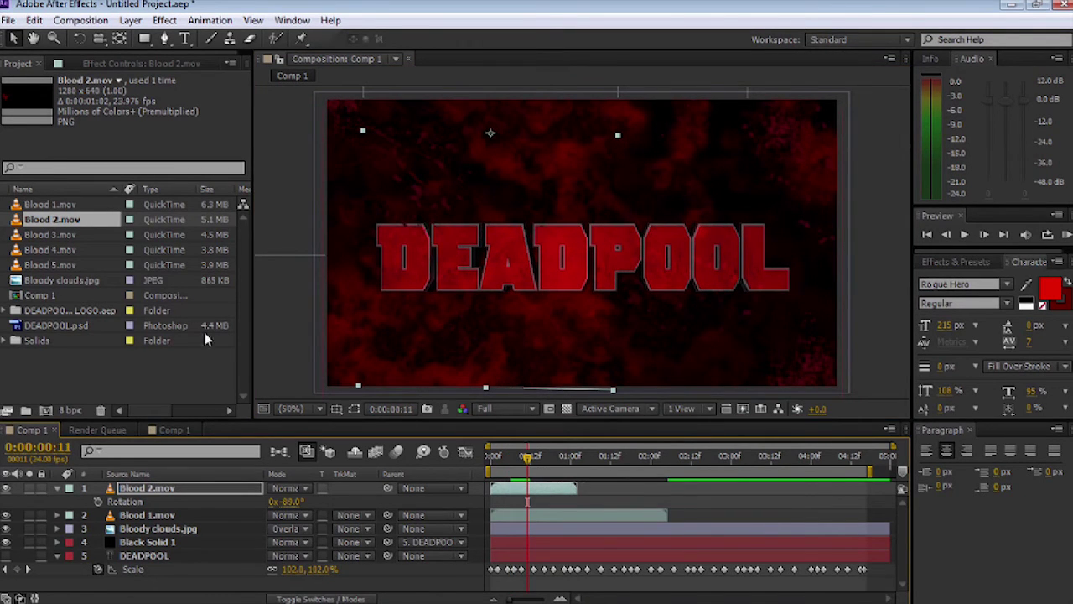
{"action": "left_click_drag", "start_coordinate": [22, 236], "coordinate": [582, 188]}
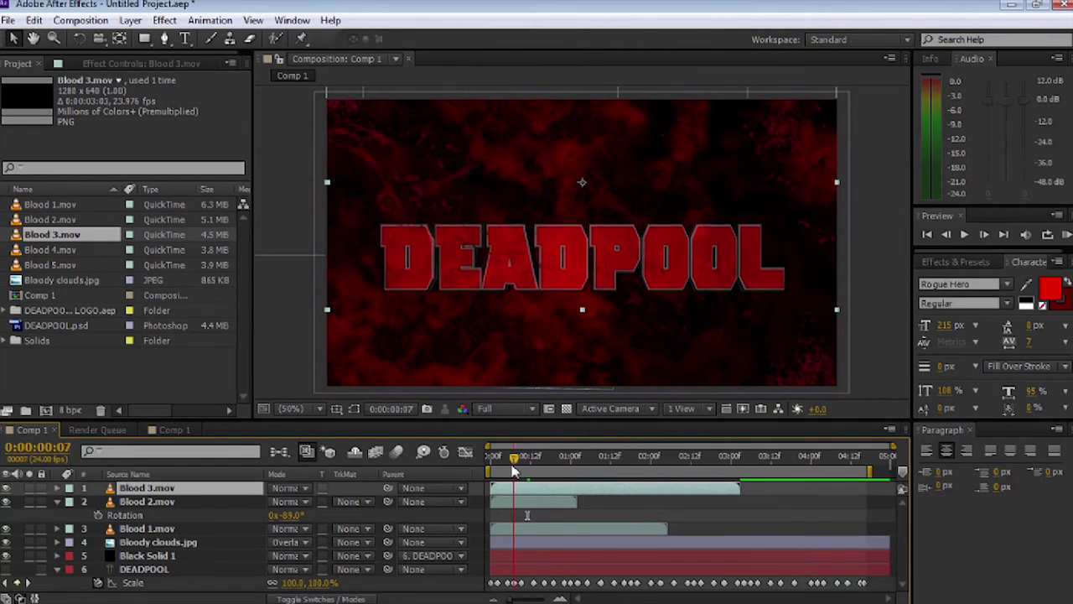
Start the Blood 2 and Blood 3 clips later in the timeline.
{"action": "left_click_drag", "start_coordinate": [528, 469], "coordinate": [507, 469]}
{"action": "left_click", "coordinate": [510, 503]}
{"action": "left_click_drag", "start_coordinate": [517, 507], "coordinate": [543, 491]}
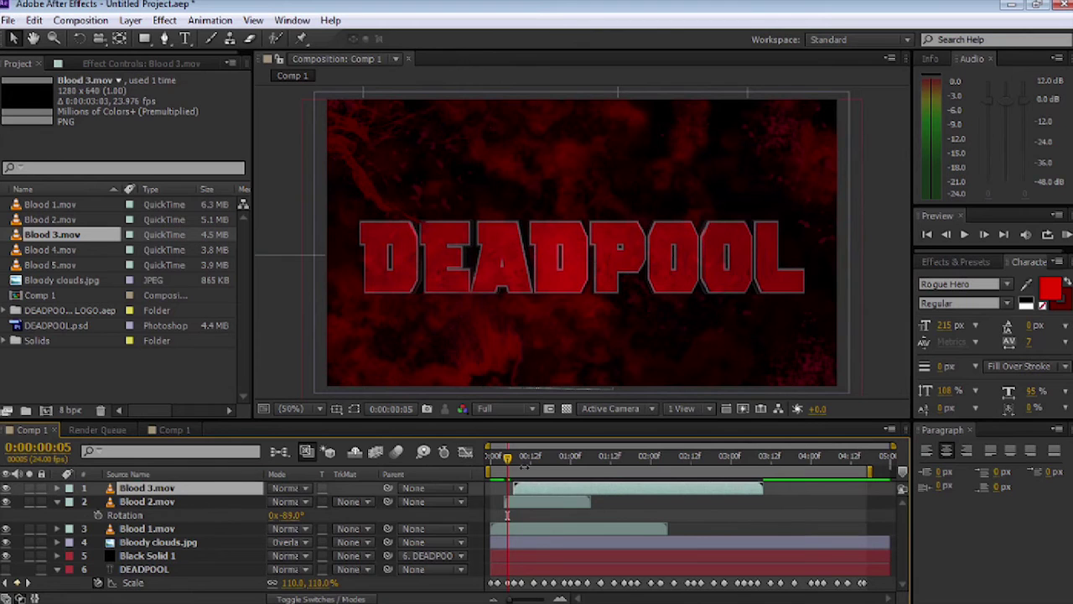
{"action": "left_click_drag", "start_coordinate": [507, 458], "coordinate": [533, 468]}
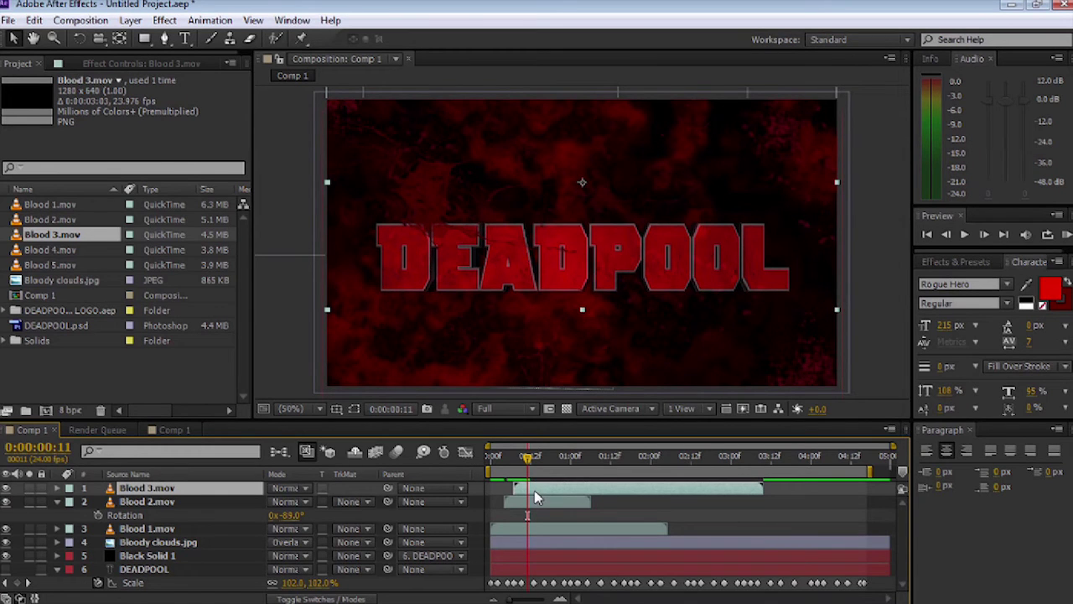
Rotate Blood 3 to -183°, shift it right, and trim its out point.
{"action": "key", "text": "r"}
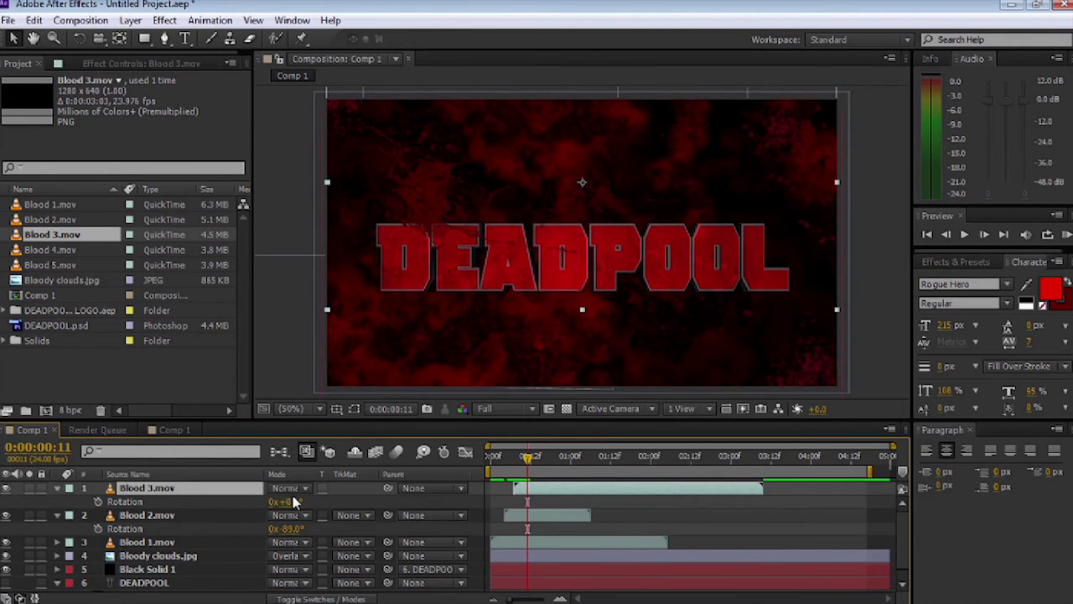
{"action": "left_click_drag", "start_coordinate": [289, 501], "coordinate": [188, 503]}
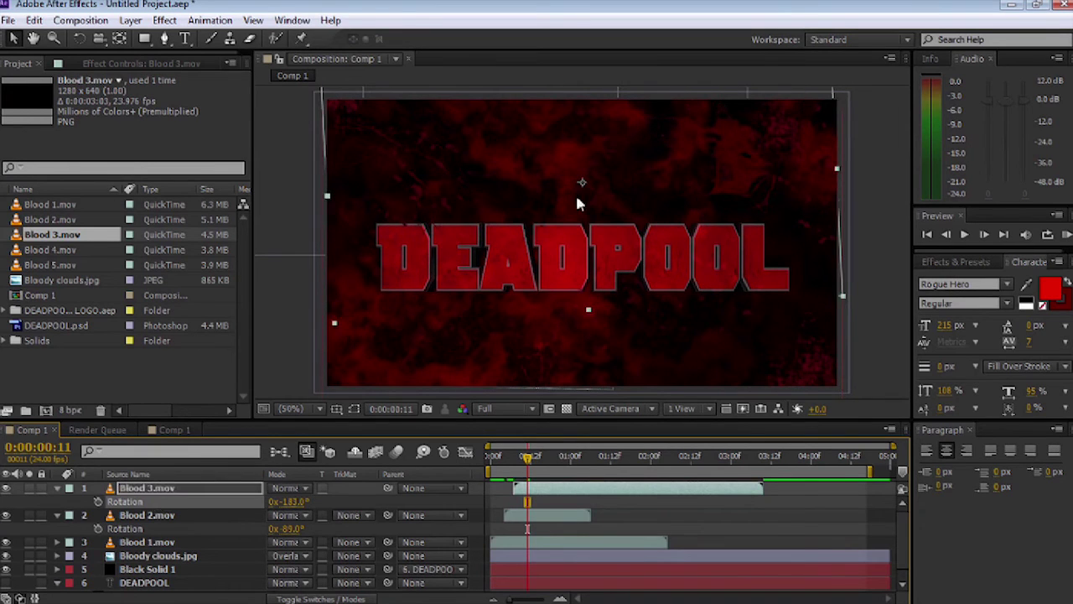
{"action": "left_click_drag", "start_coordinate": [582, 204], "coordinate": [645, 213]}
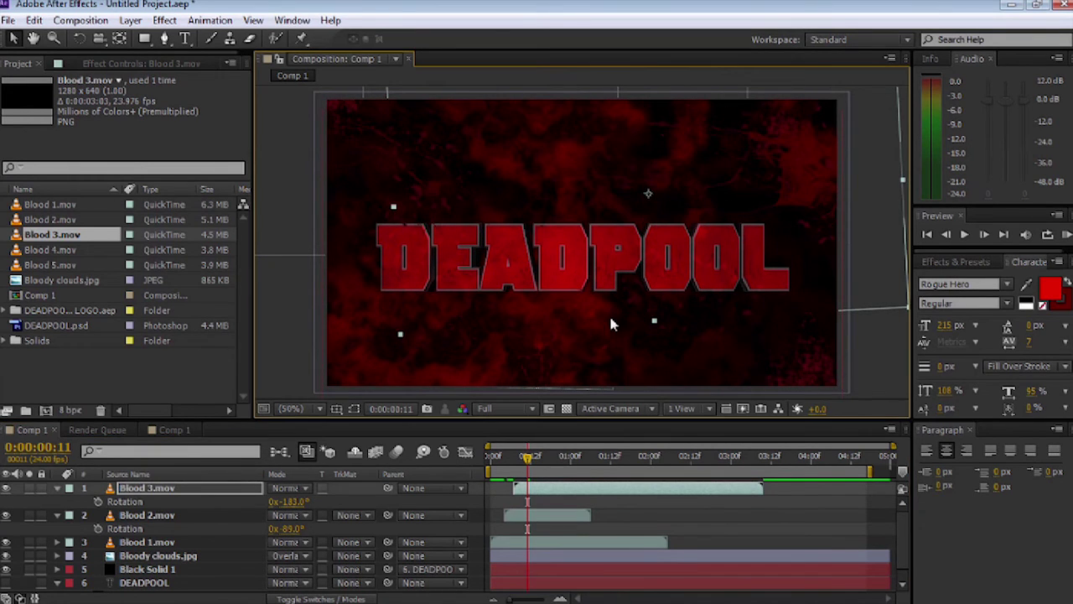
{"action": "left_click_drag", "start_coordinate": [760, 489], "coordinate": [635, 488]}
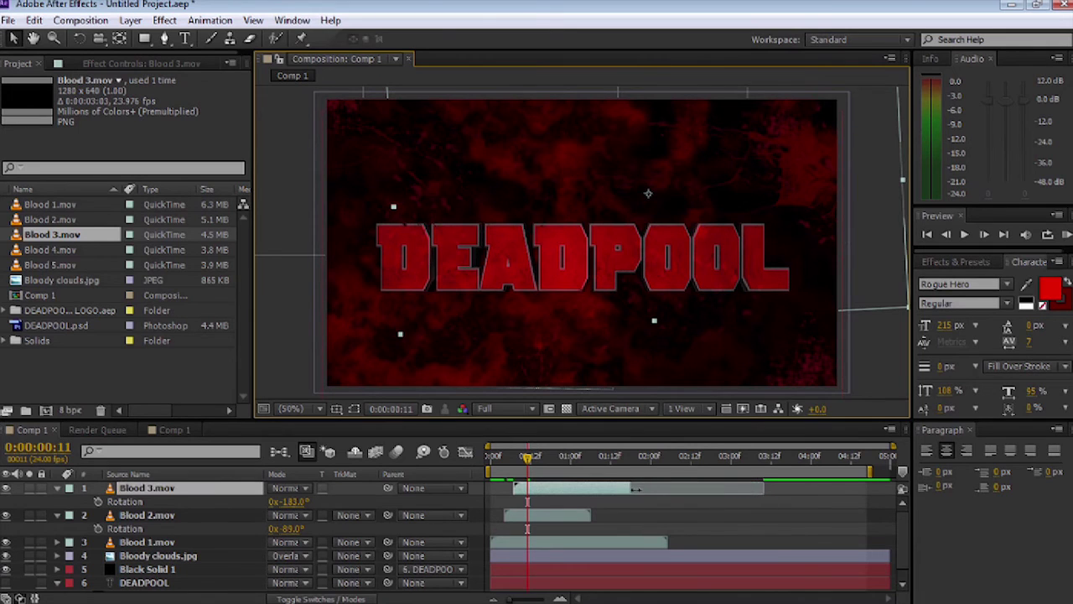
Preview the splatters and add Blood 4.mov to the composition.
{"action": "left_click_drag", "start_coordinate": [528, 458], "coordinate": [756, 487]}
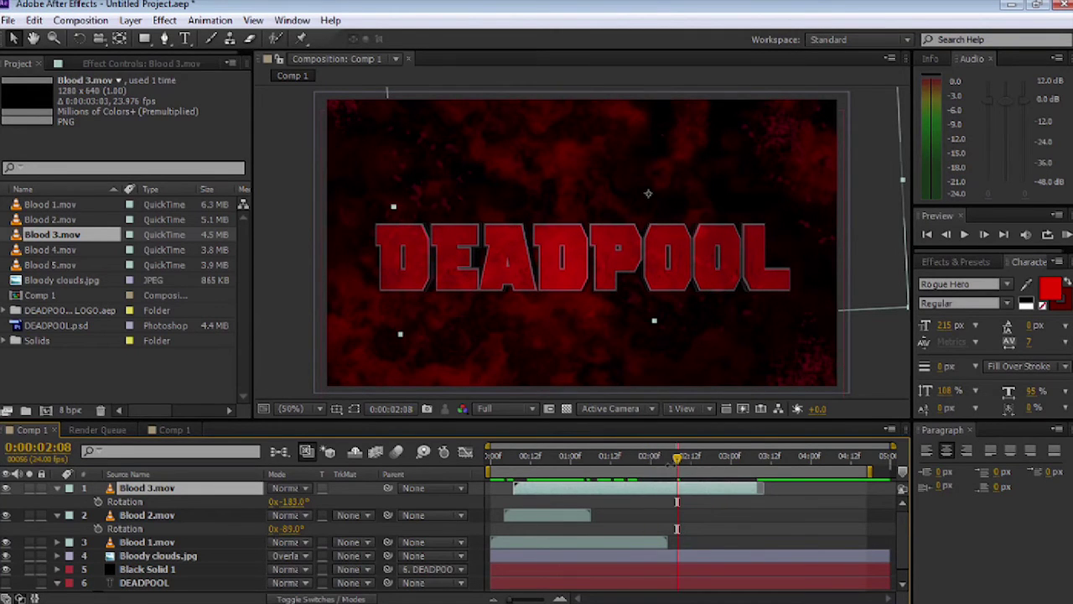
{"action": "left_click_drag", "start_coordinate": [676, 466], "coordinate": [594, 462]}
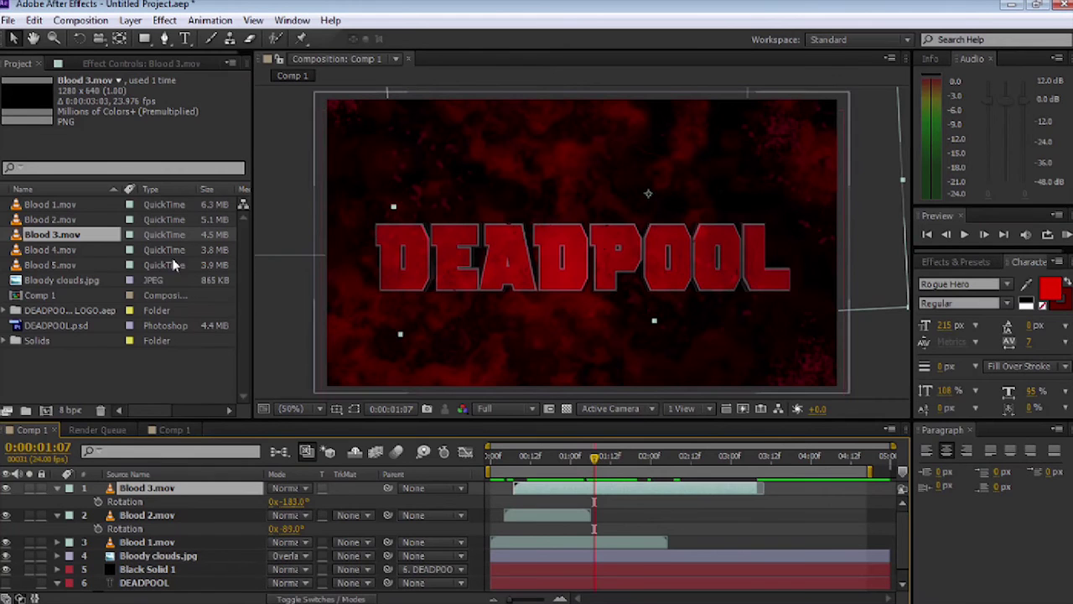
{"action": "left_click_drag", "start_coordinate": [17, 252], "coordinate": [515, 224]}
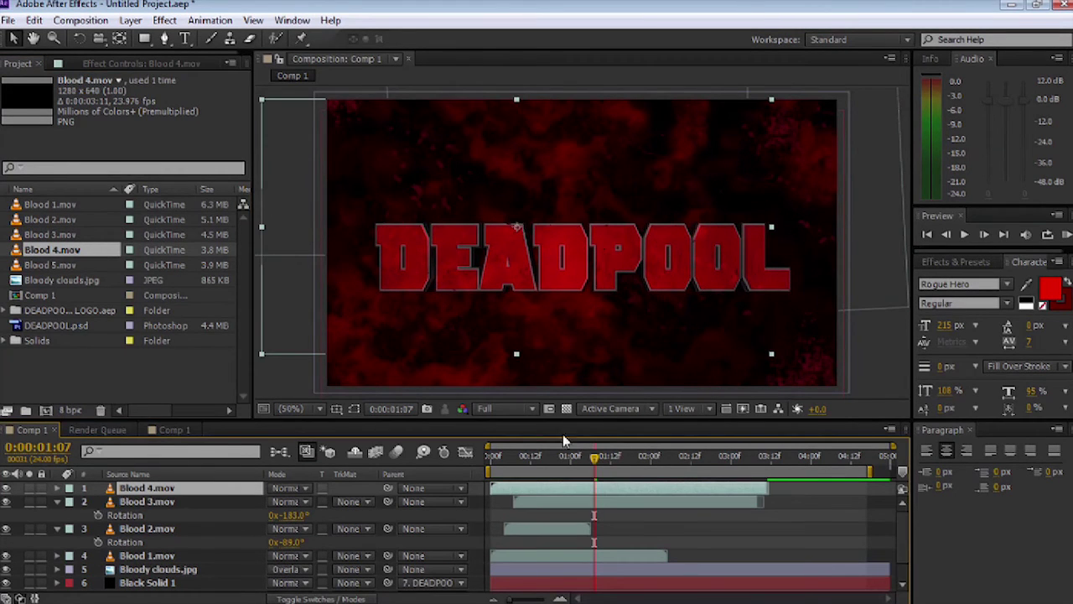
Rotate Blood 4 to 90° and move it down and right.
{"action": "left_click_drag", "start_coordinate": [545, 490], "coordinate": [638, 488]}
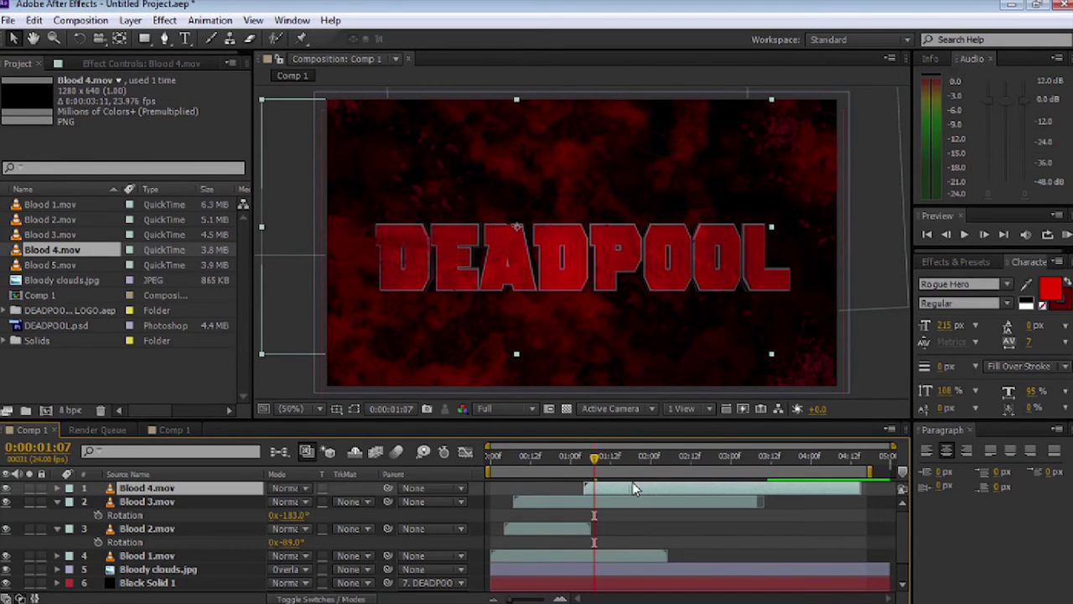
{"action": "key", "text": "r"}
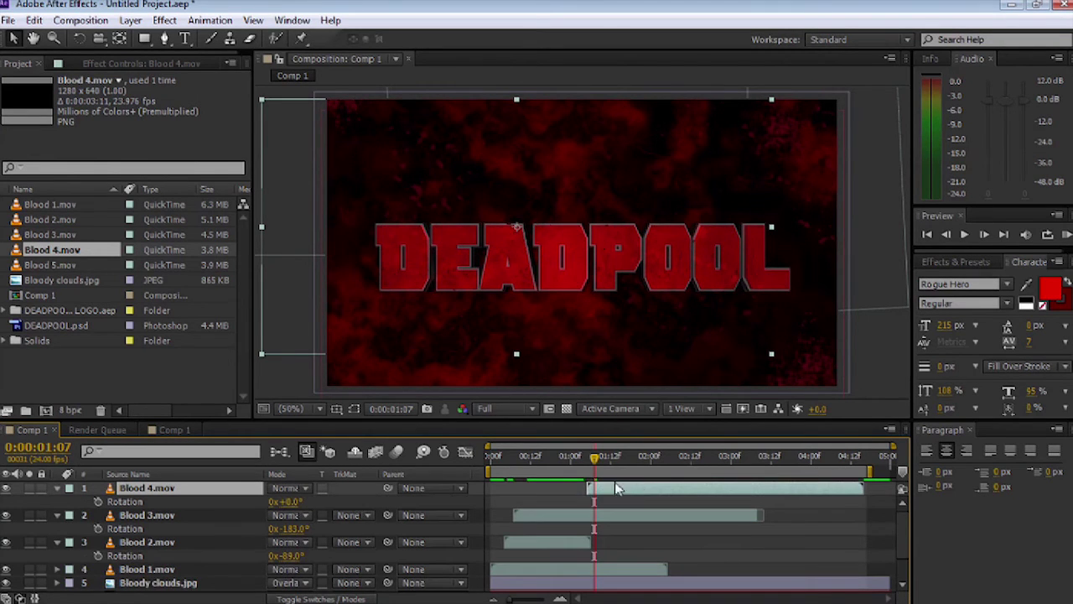
{"action": "left_click", "coordinate": [146, 516]}
{"action": "key", "text": "r"}
{"action": "left_click", "coordinate": [143, 528]}
{"action": "key", "text": "r"}
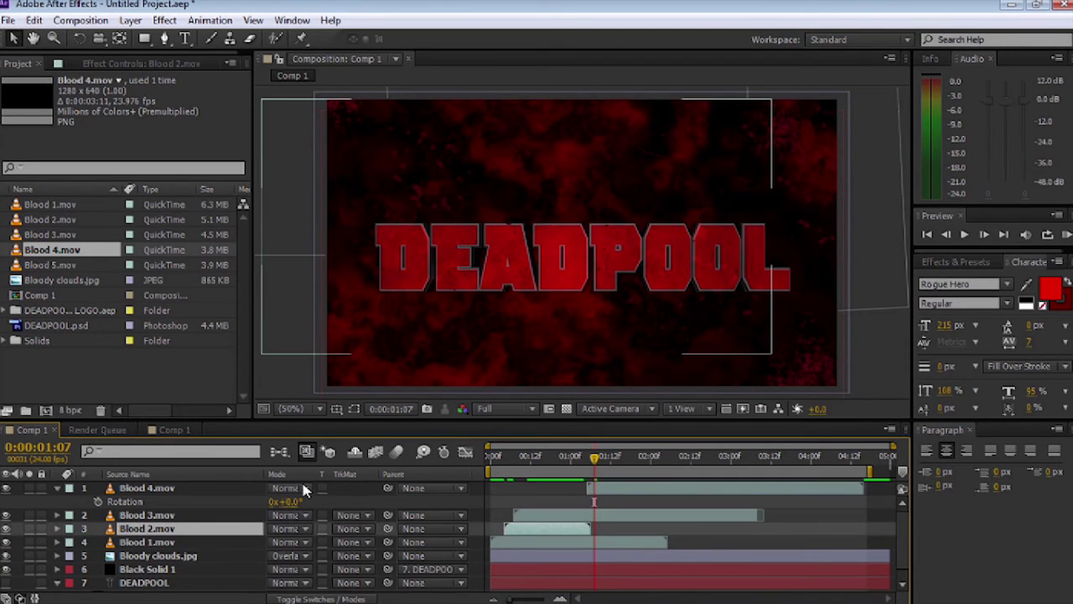
{"action": "left_click_drag", "start_coordinate": [291, 503], "coordinate": [369, 498]}
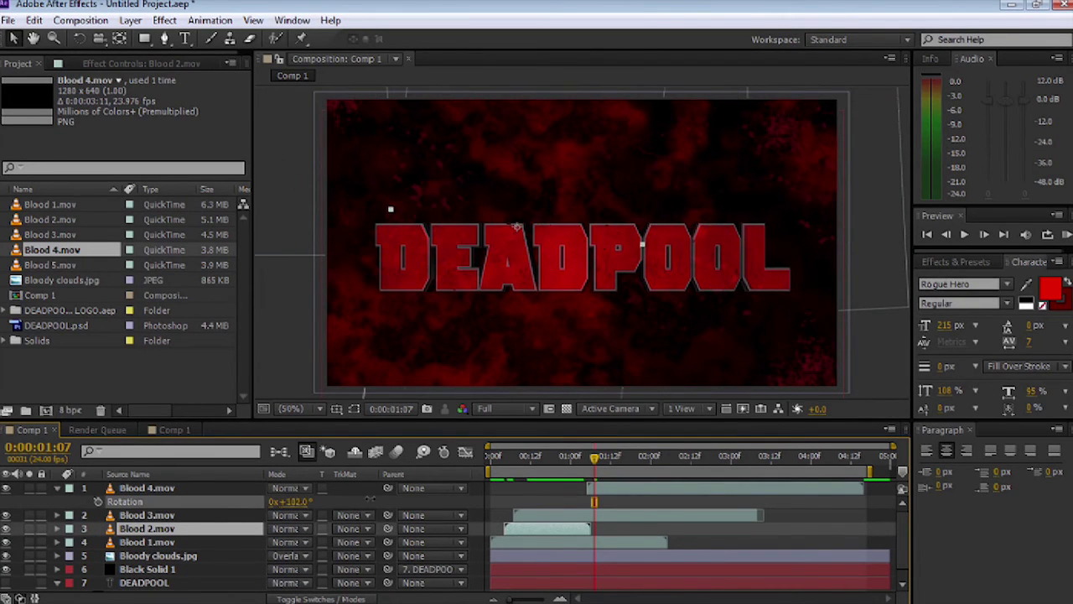
{"action": "left_click", "coordinate": [456, 323]}
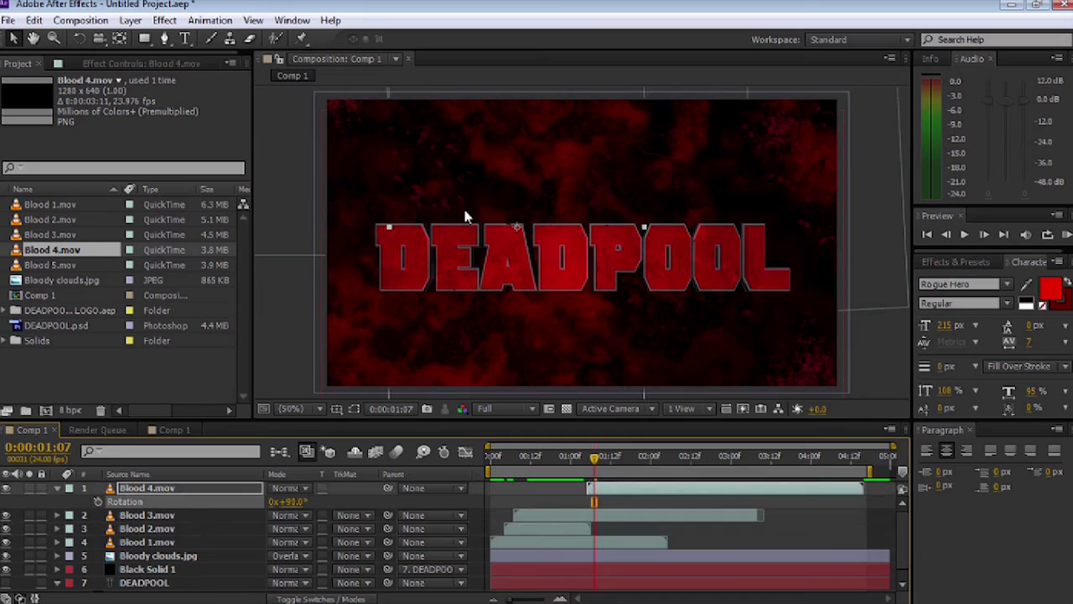
{"action": "left_click_drag", "start_coordinate": [466, 216], "coordinate": [523, 279]}
After a preview, start Blood 4 earlier and add Blood 5.mov on top.
{"action": "key", "text": "space"}
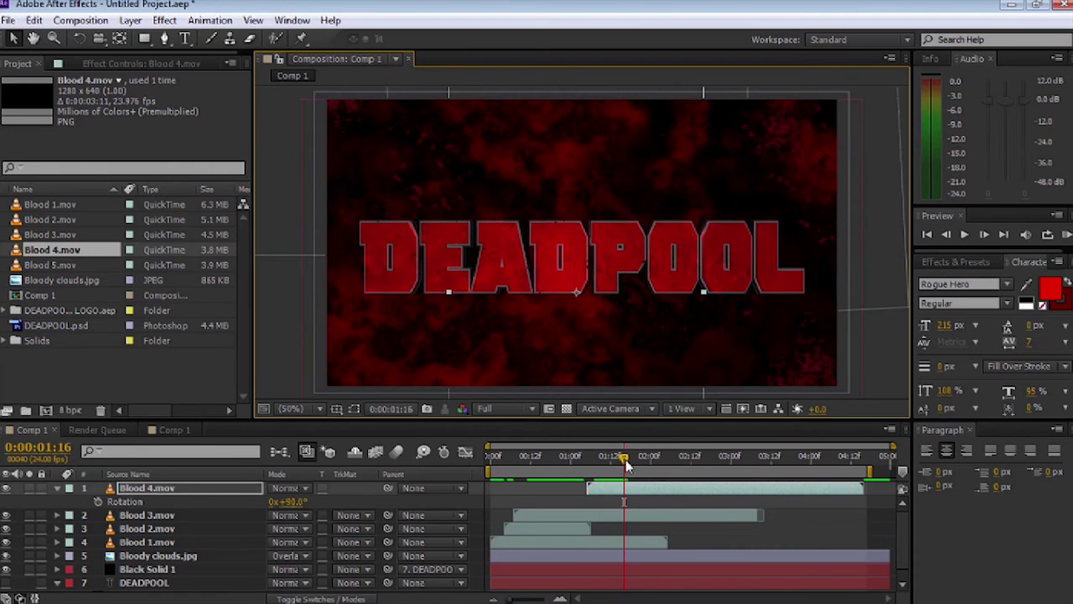
{"action": "left_click_drag", "start_coordinate": [624, 461], "coordinate": [492, 469]}
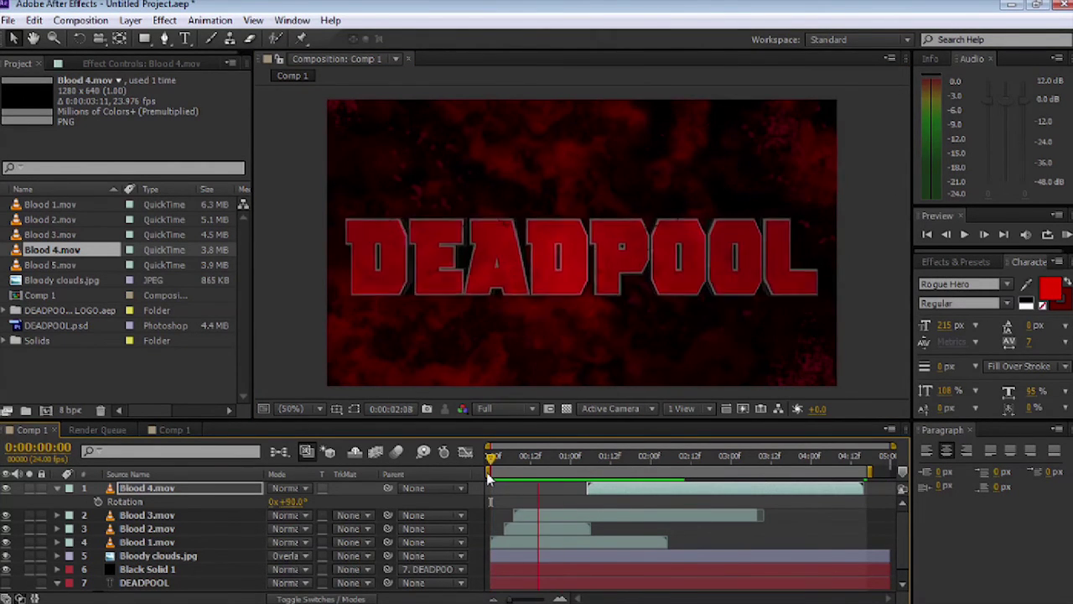
{"action": "left_click", "coordinate": [570, 457]}
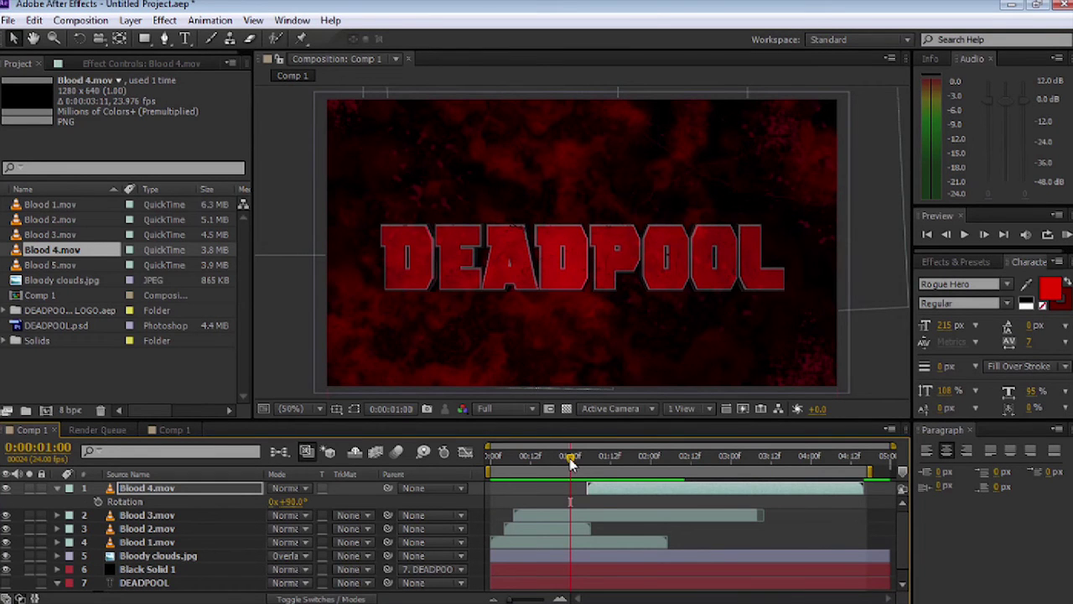
{"action": "left_click_drag", "start_coordinate": [594, 492], "coordinate": [557, 493]}
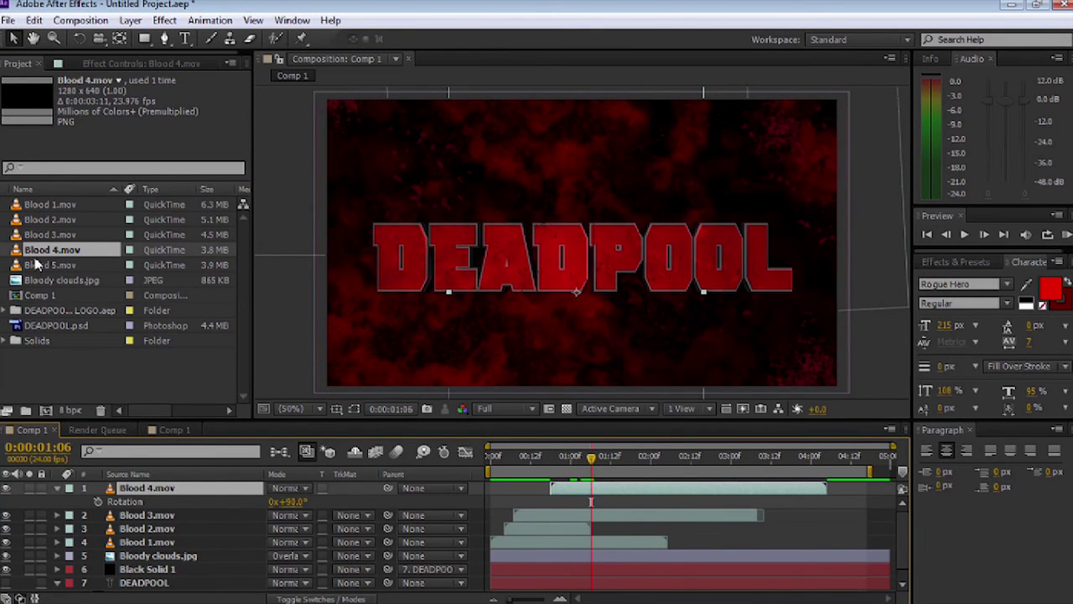
{"action": "left_click_drag", "start_coordinate": [50, 264], "coordinate": [621, 268]}
Start Blood 5 later and rotate it to about 271°.
{"action": "left_click_drag", "start_coordinate": [505, 498], "coordinate": [595, 471]}
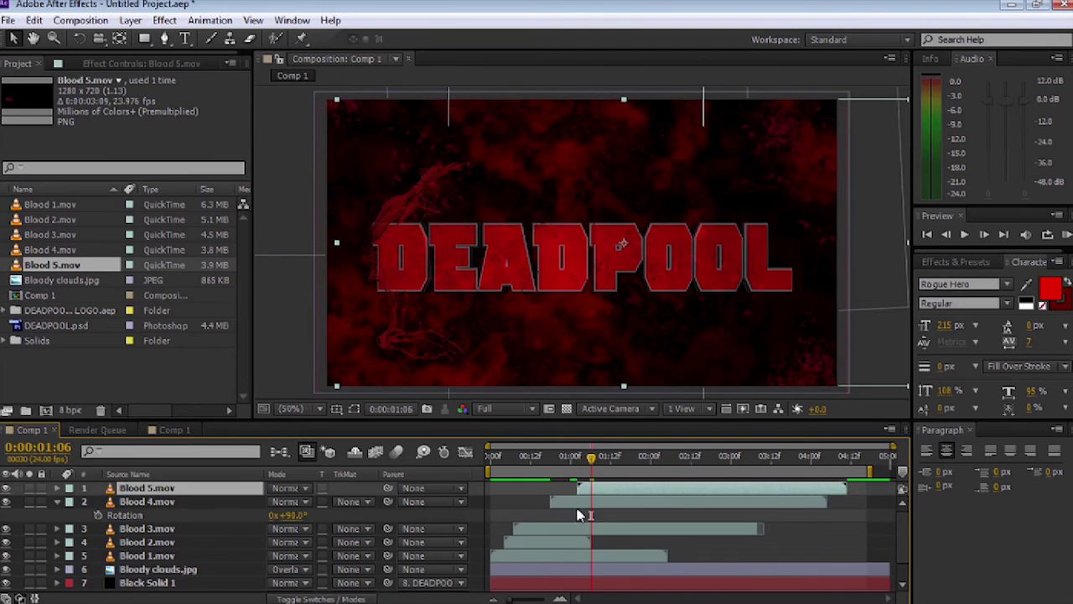
{"action": "key", "text": "r"}
{"action": "left_click_drag", "start_coordinate": [290, 501], "coordinate": [409, 228]}
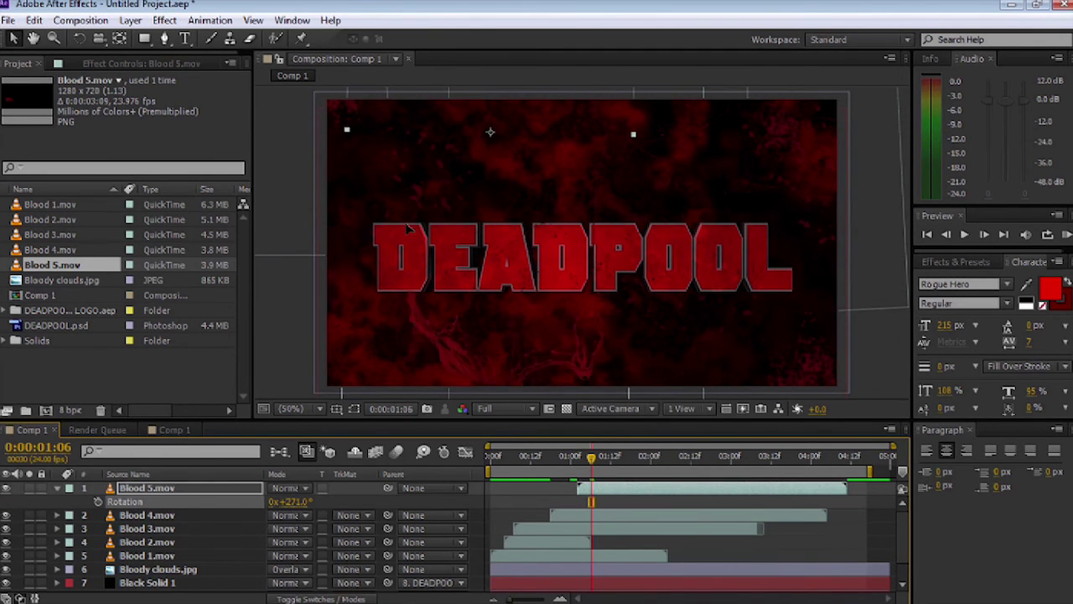
{"action": "key", "text": "space"}
Add a Blood 3 copy tilted about 25°.
{"action": "left_click_drag", "start_coordinate": [51, 234], "coordinate": [513, 243]}
{"action": "left_click_drag", "start_coordinate": [436, 316], "coordinate": [420, 256]}
{"action": "key", "text": "r"}
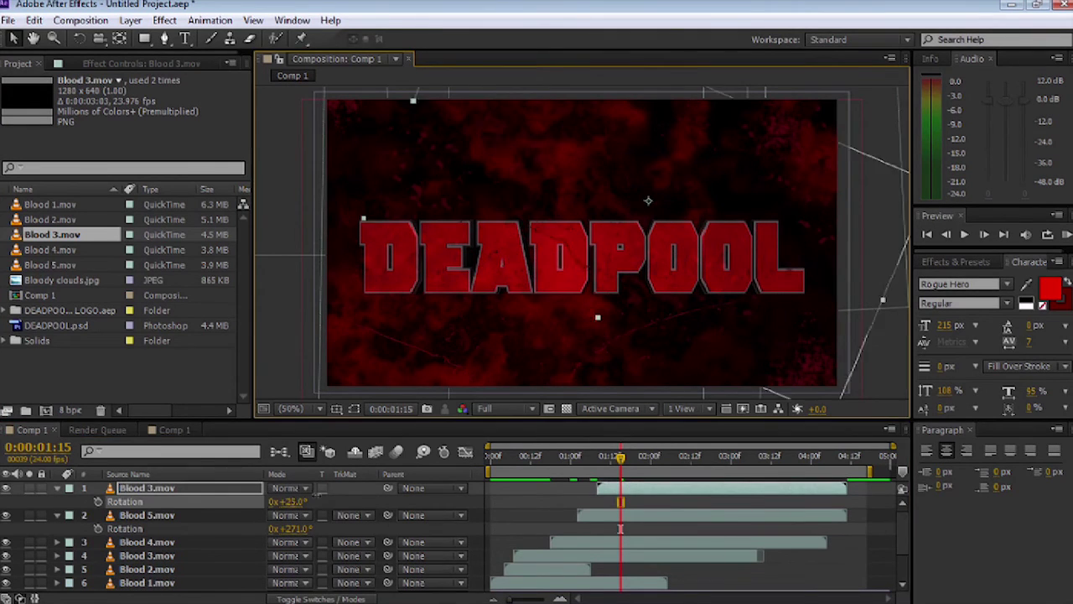
{"action": "scroll", "coordinate": [302, 516], "scroll_direction": "down", "scroll_amount": 1}
{"action": "left_click", "coordinate": [625, 461]}
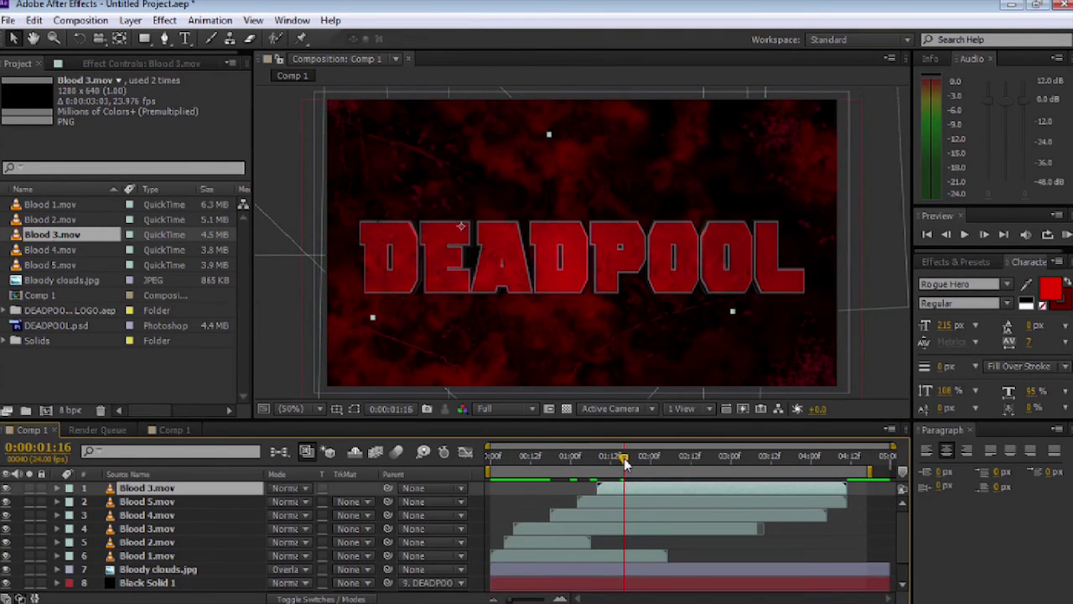
Add a 180°-rotated Blood 1 copy starting at 0:00:01:16.
{"action": "left_click_drag", "start_coordinate": [51, 204], "coordinate": [514, 243]}
{"action": "key", "text": "bracketleft"}
{"action": "key", "text": "r"}
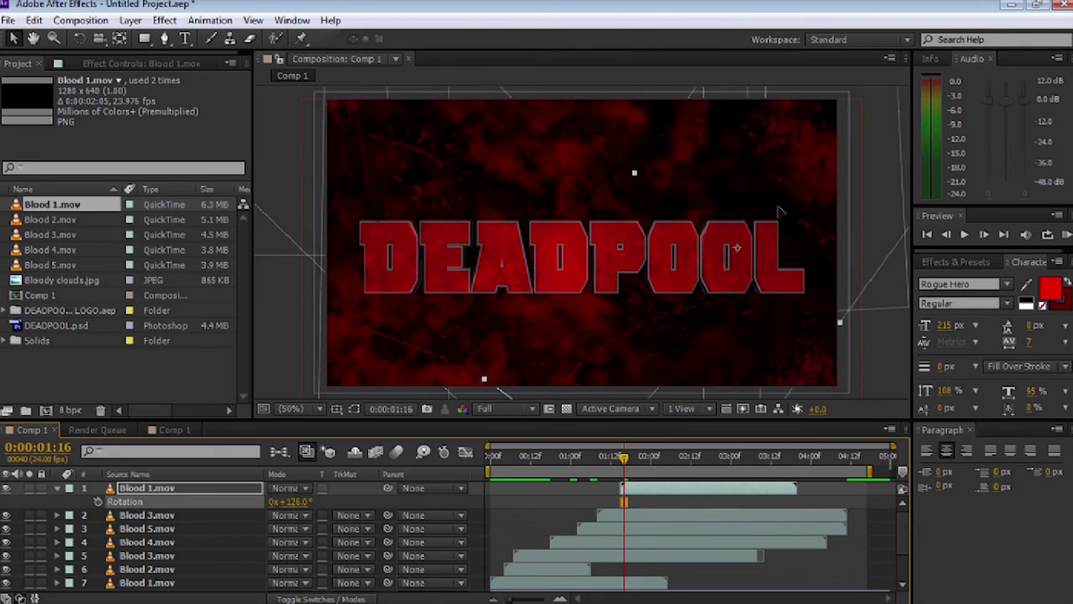
{"action": "key", "text": "Page_Down"}
{"action": "key", "text": "r"}
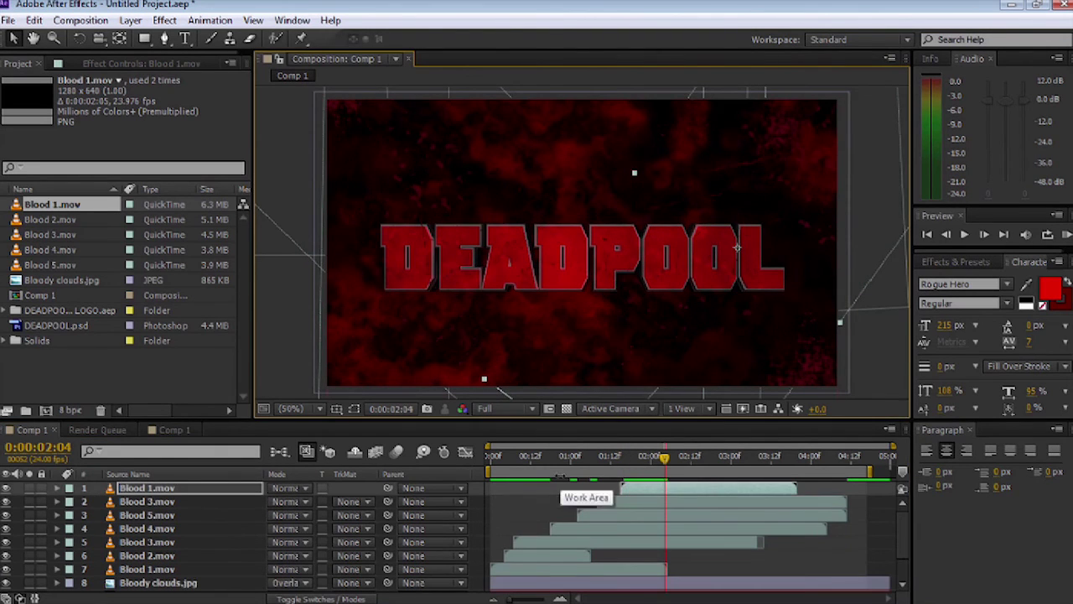
Add Blood 4 starting at 0:00:02:04 and another Blood 5 at 0:00:02:11.
{"action": "left_click_drag", "start_coordinate": [51, 249], "coordinate": [546, 240]}
{"action": "key", "text": "bracketleft"}
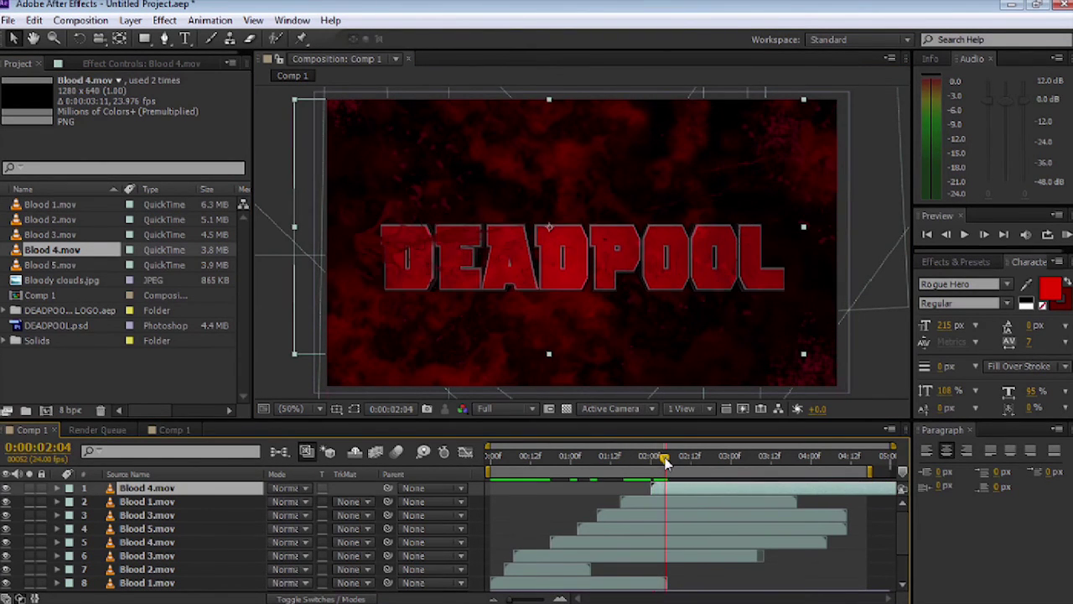
{"action": "left_click_drag", "start_coordinate": [664, 464], "coordinate": [688, 464]}
{"action": "left_click_drag", "start_coordinate": [67, 264], "coordinate": [422, 257]}
{"action": "key", "text": "bracketleft"}
Check the new Blood 5 rotation and preview the whole animation.
{"action": "key", "text": "r"}
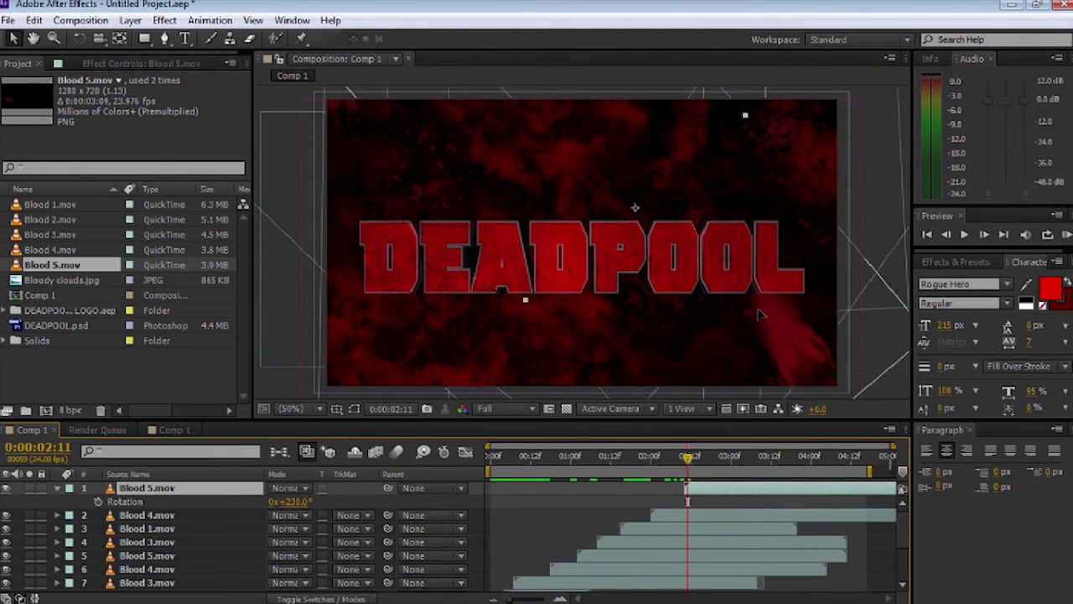
{"action": "key", "text": "r"}
{"action": "left_click_drag", "start_coordinate": [687, 459], "coordinate": [492, 461]}
{"action": "key", "text": "KP_0"}
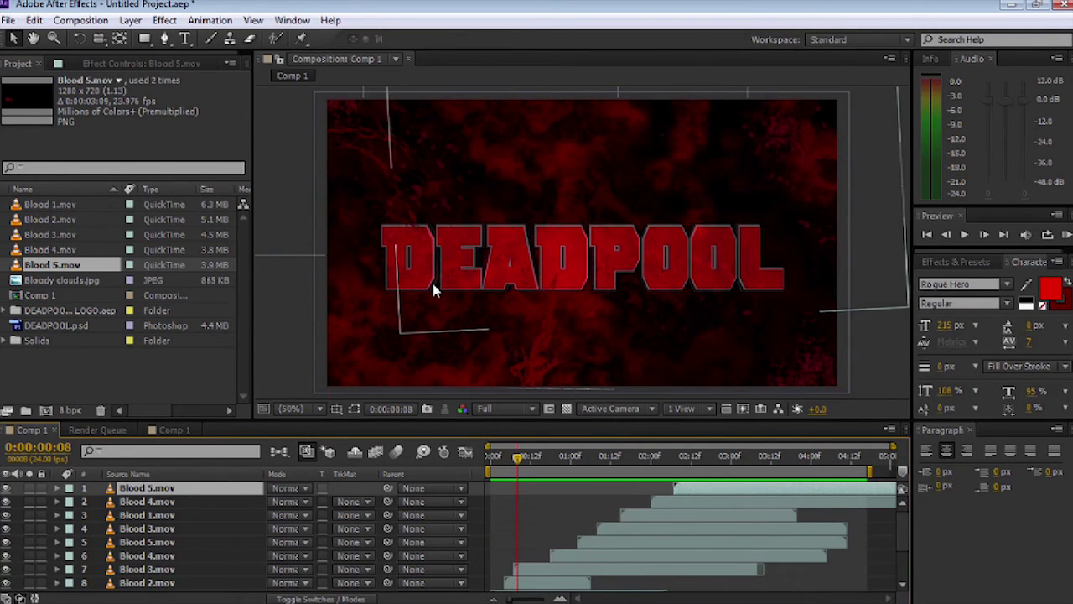
{"action": "left_click", "coordinate": [299, 326]}
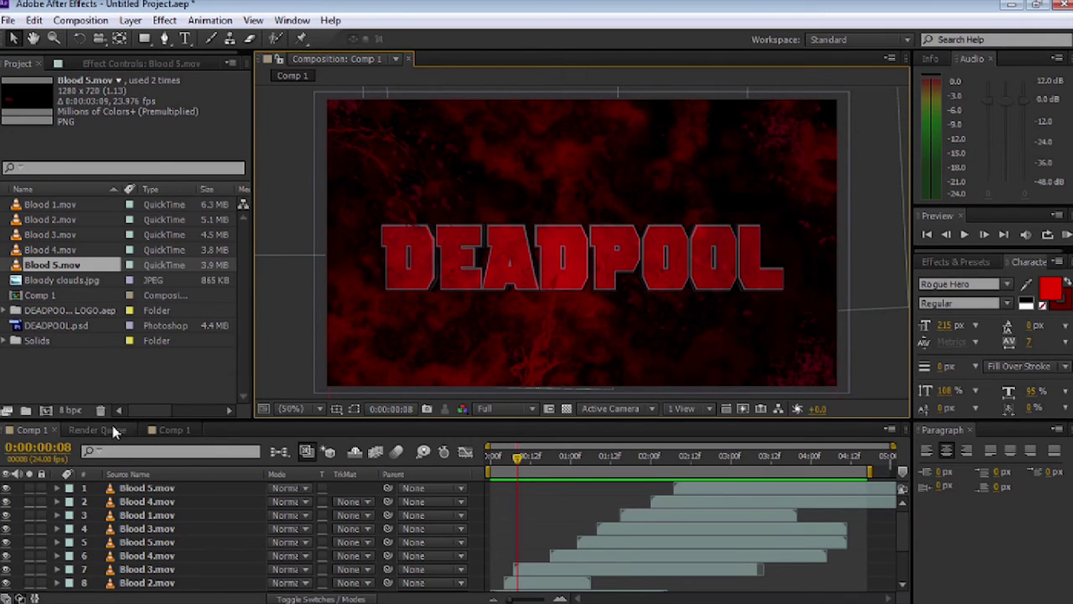
Add Comp 1 to the Render Queue.
{"action": "left_click", "coordinate": [8, 20]}
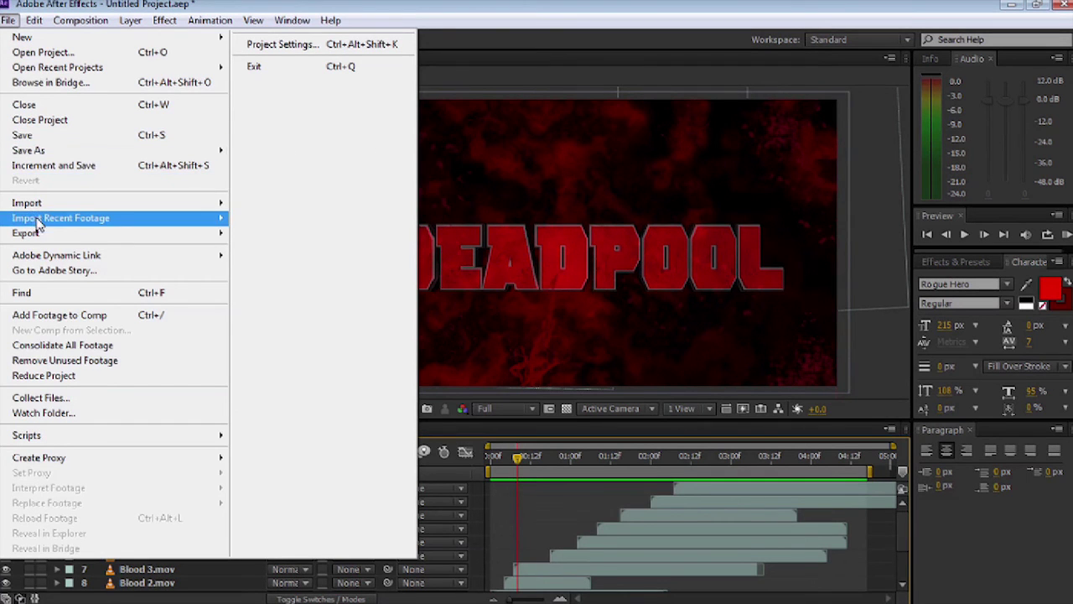
{"action": "mouse_move", "coordinate": [34, 233]}
{"action": "left_click", "coordinate": [324, 235]}
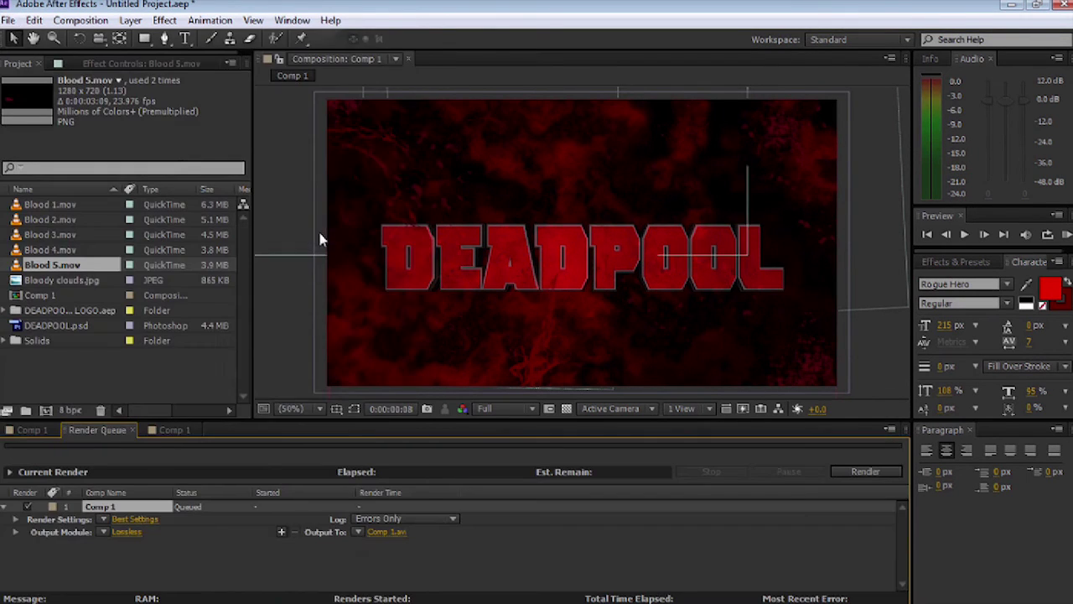
Set the output module format to H.264 and accept its encoding options.
{"action": "left_click", "coordinate": [127, 533]}
{"action": "left_click", "coordinate": [490, 105]}
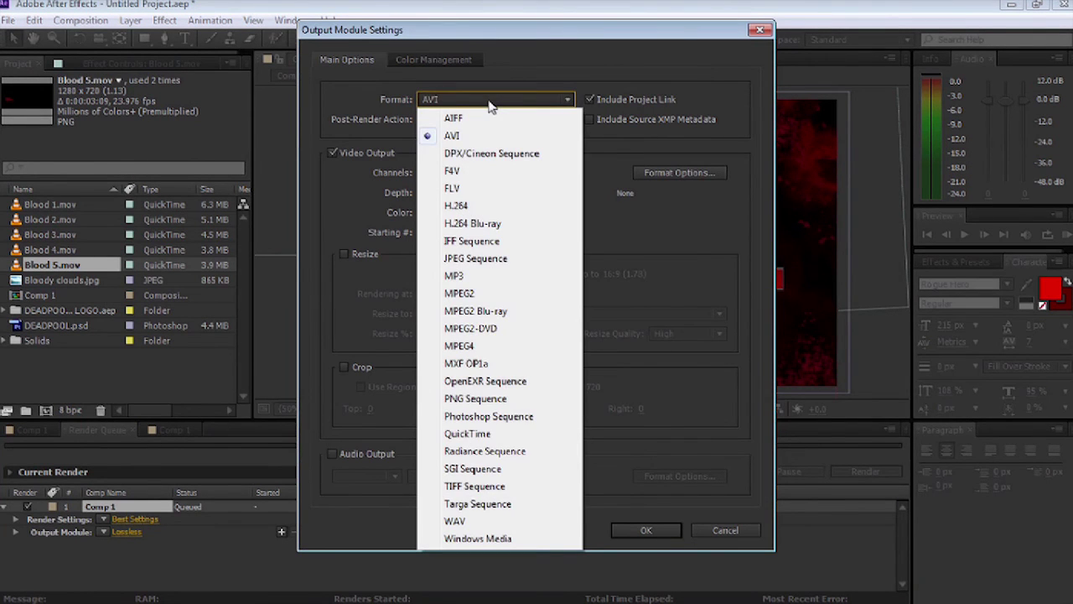
{"action": "left_click", "coordinate": [475, 205]}
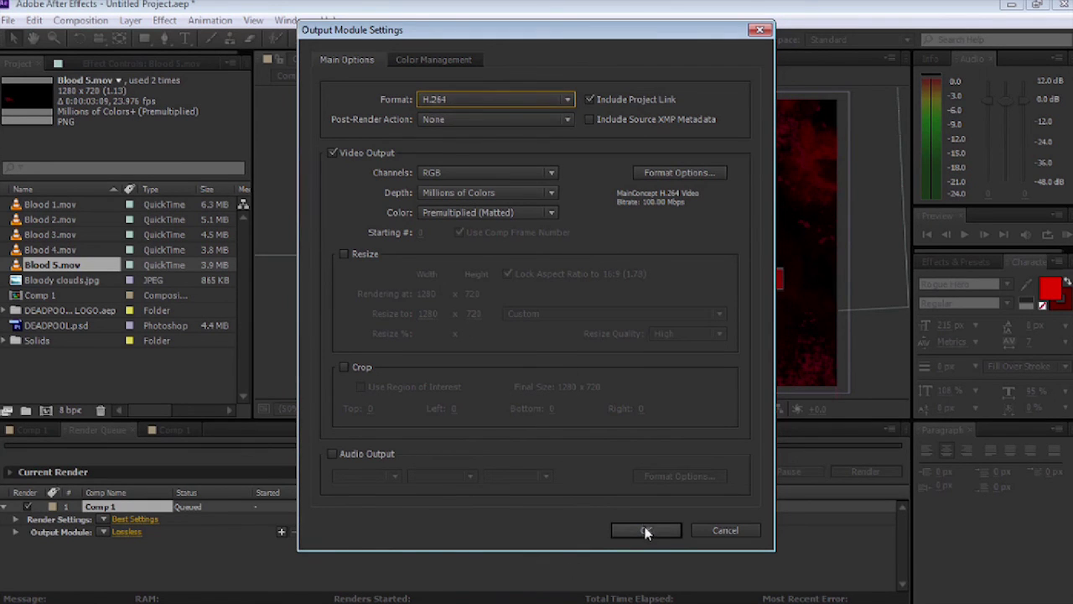
{"action": "left_click", "coordinate": [678, 174]}
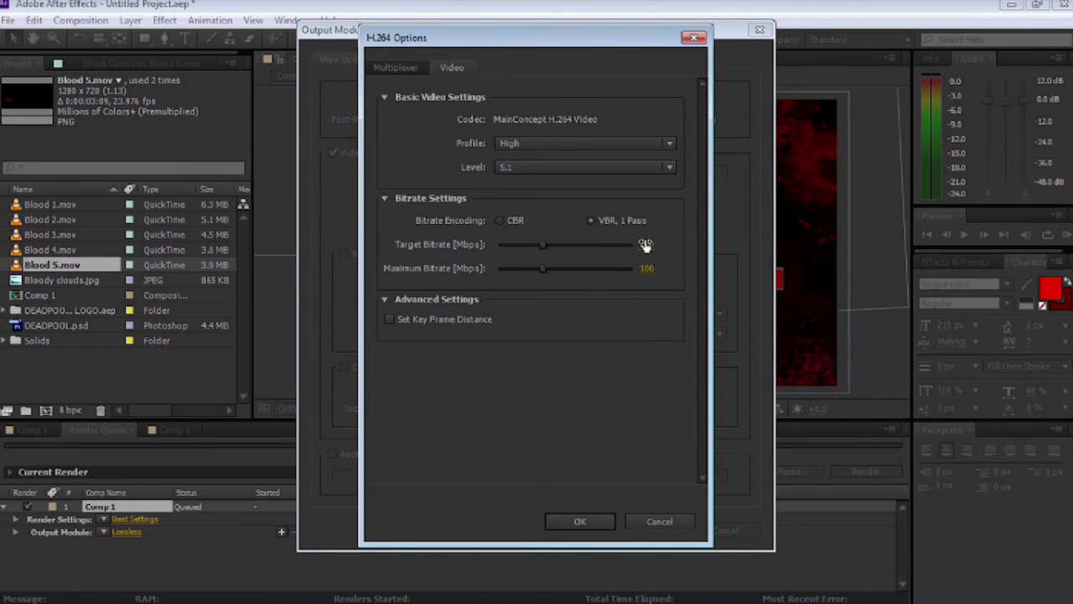
{"action": "left_click", "coordinate": [693, 38]}
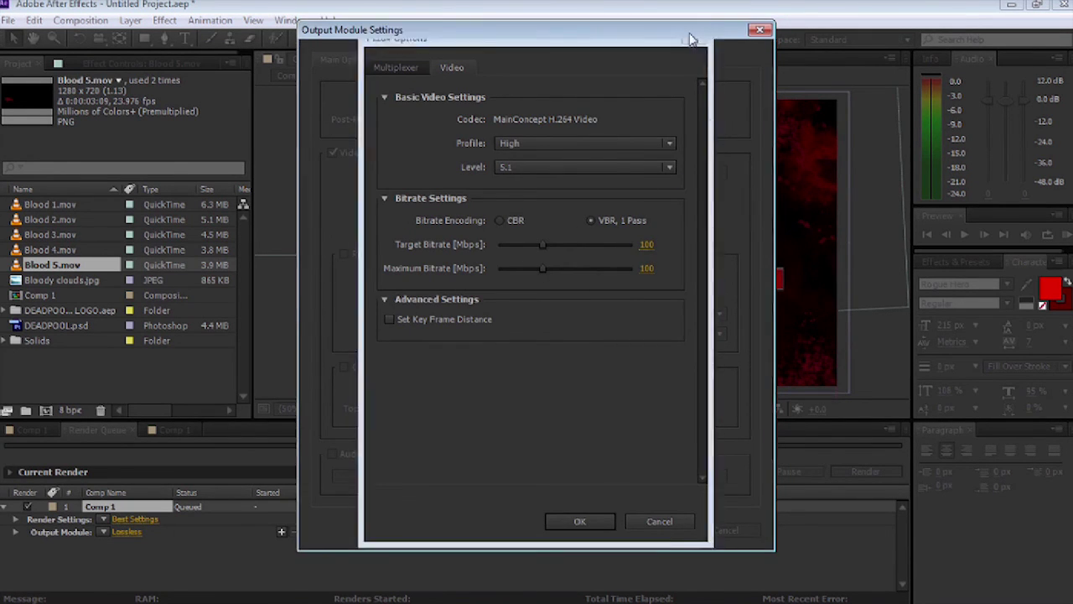
{"action": "left_click", "coordinate": [647, 529]}
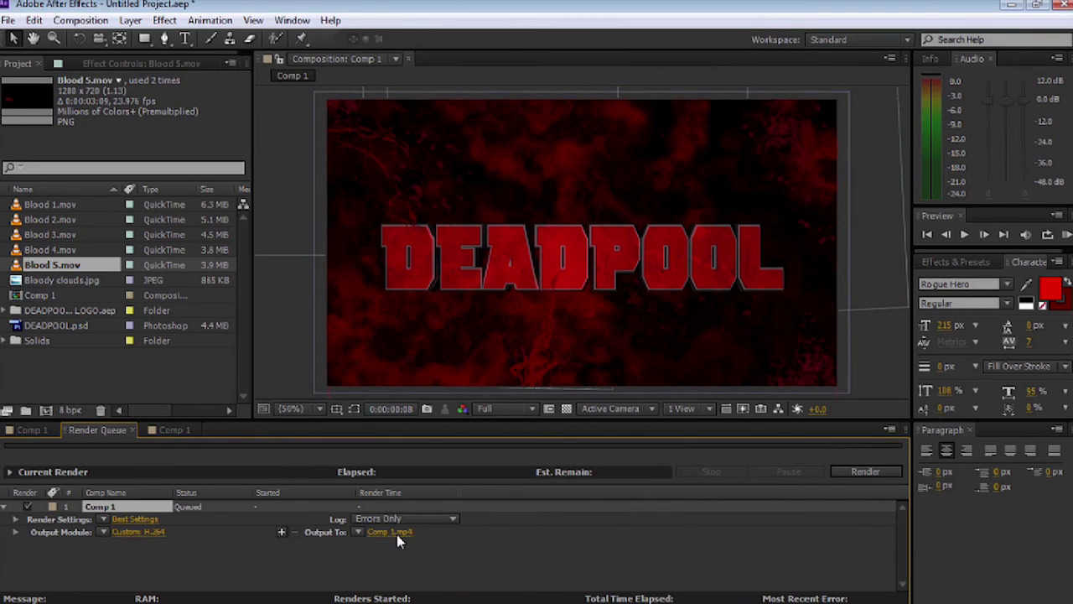
Output to DEADPOOL.mp4 on the Desktop and start the render.
{"action": "left_click", "coordinate": [397, 534]}
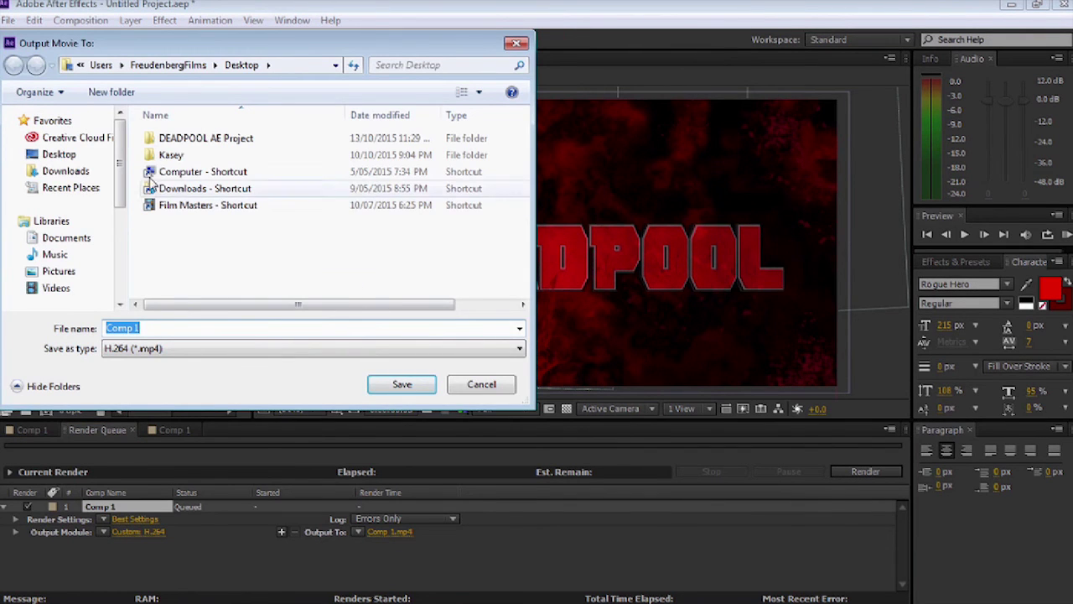
{"action": "left_click", "coordinate": [52, 154]}
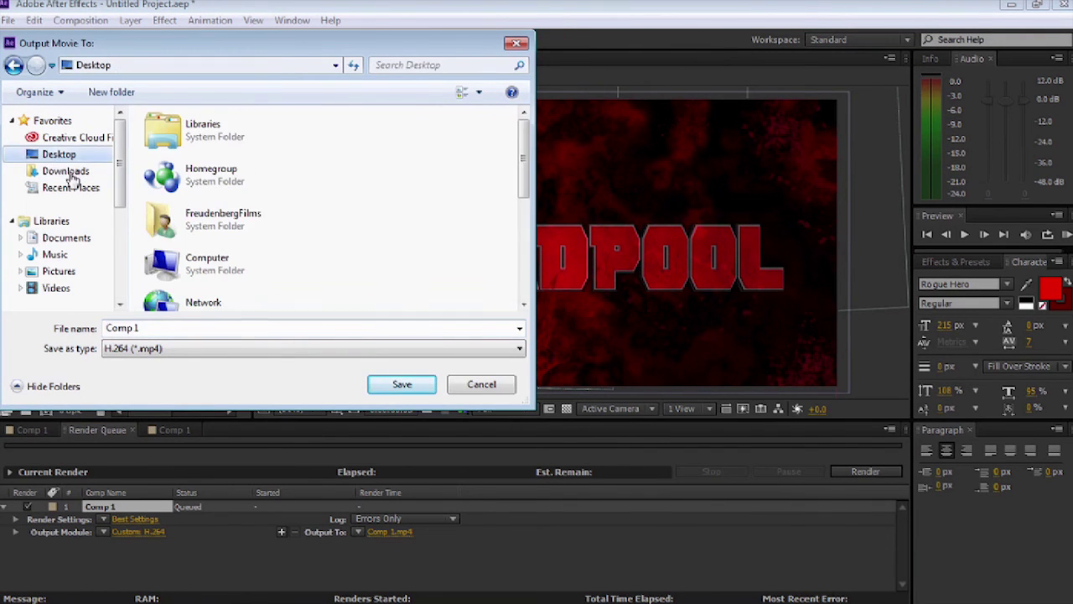
{"action": "left_click", "coordinate": [149, 329]}
{"action": "type", "text": "DEADPOOL"}
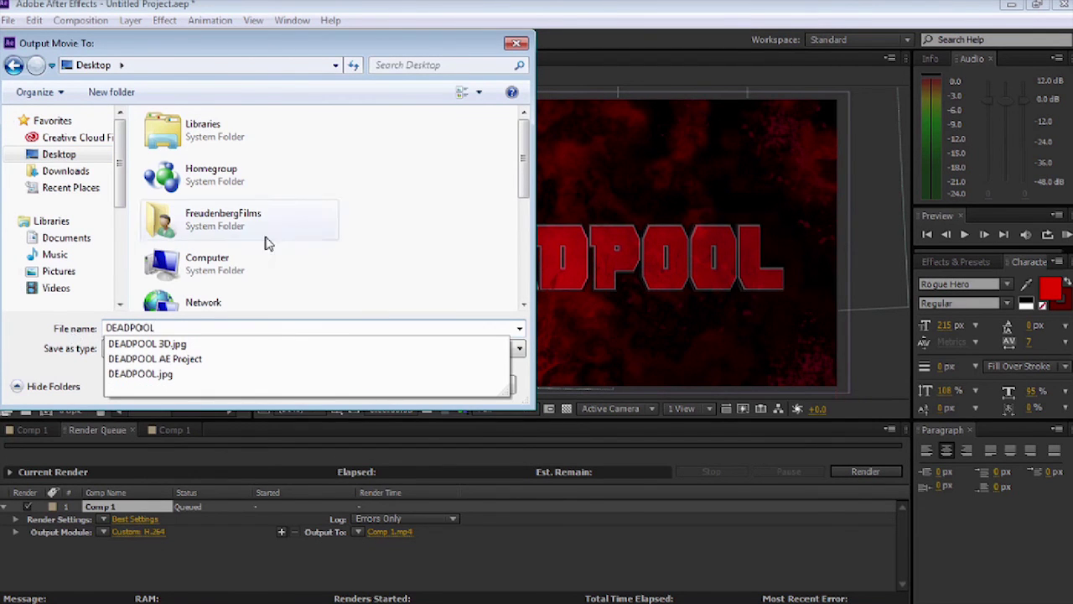
{"action": "left_click", "coordinate": [459, 311]}
{"action": "left_click", "coordinate": [421, 383]}
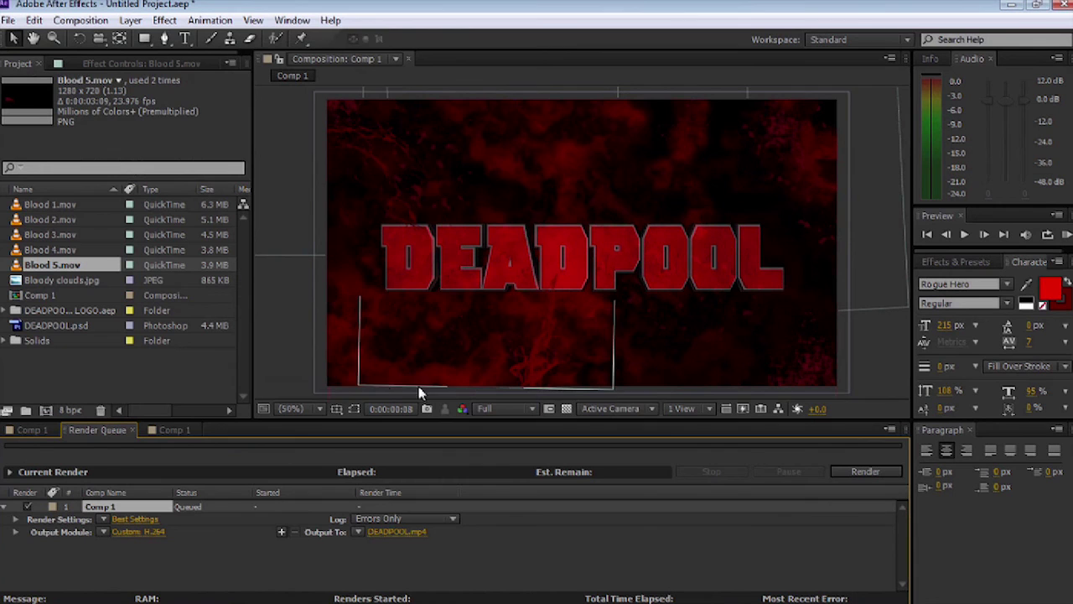
{"action": "left_click", "coordinate": [864, 471]}
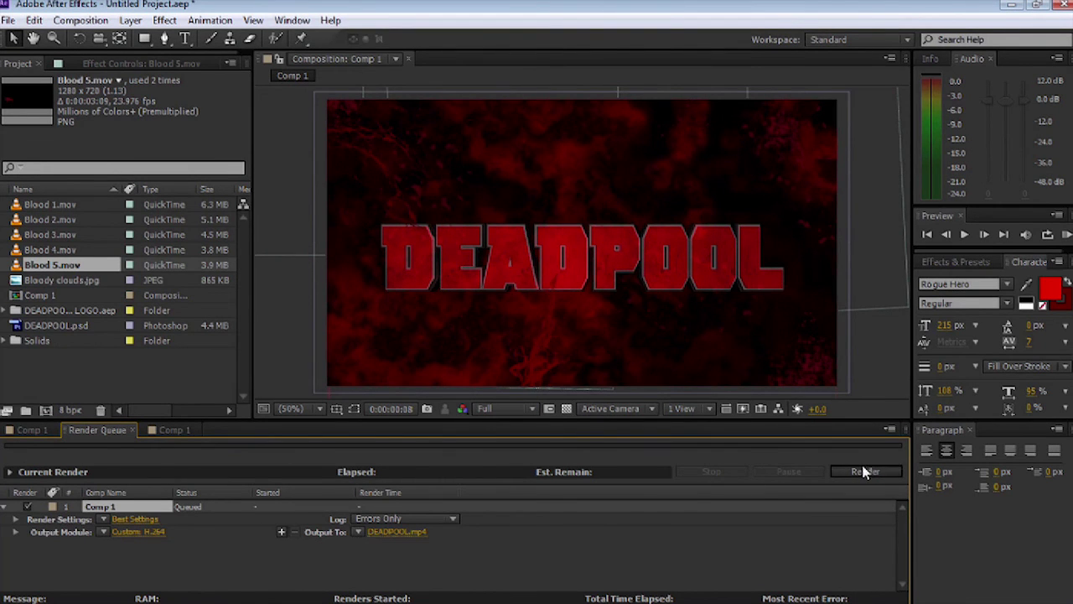